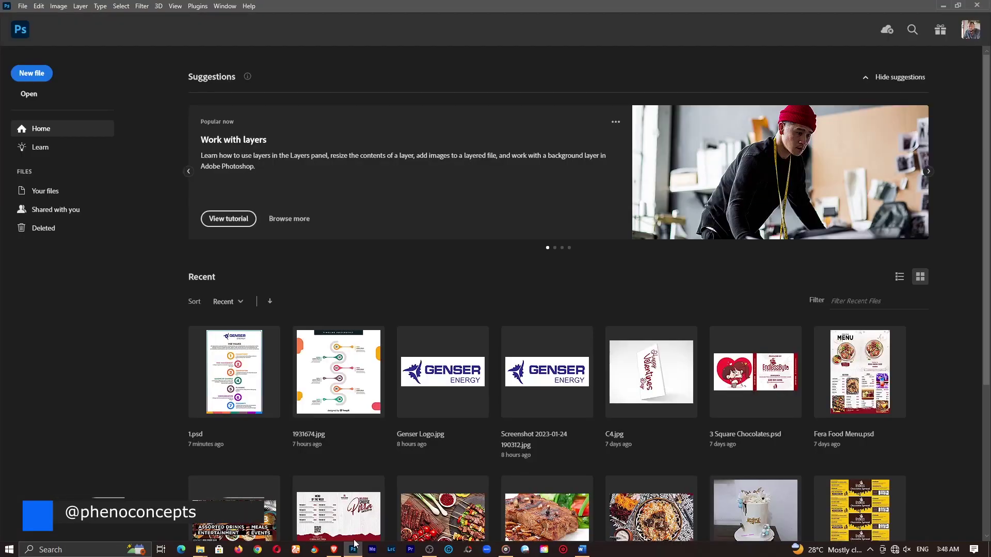
Step: Create a 2000 × 2000 pixel document from the Print presets
{"action": "left_click", "coordinate": [29, 75]}
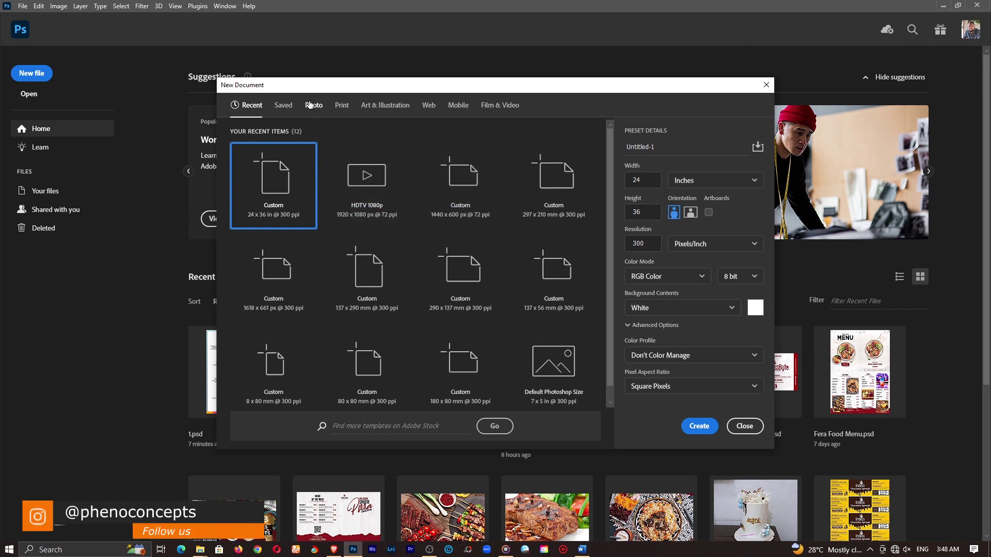
{"action": "left_click", "coordinate": [337, 106]}
{"action": "left_click", "coordinate": [690, 180]}
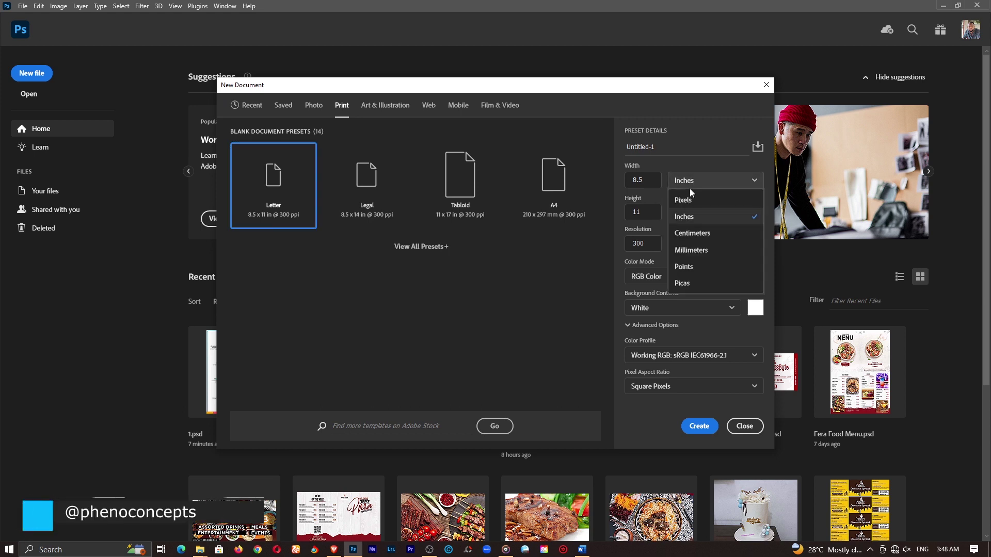
{"action": "left_click", "coordinate": [684, 200]}
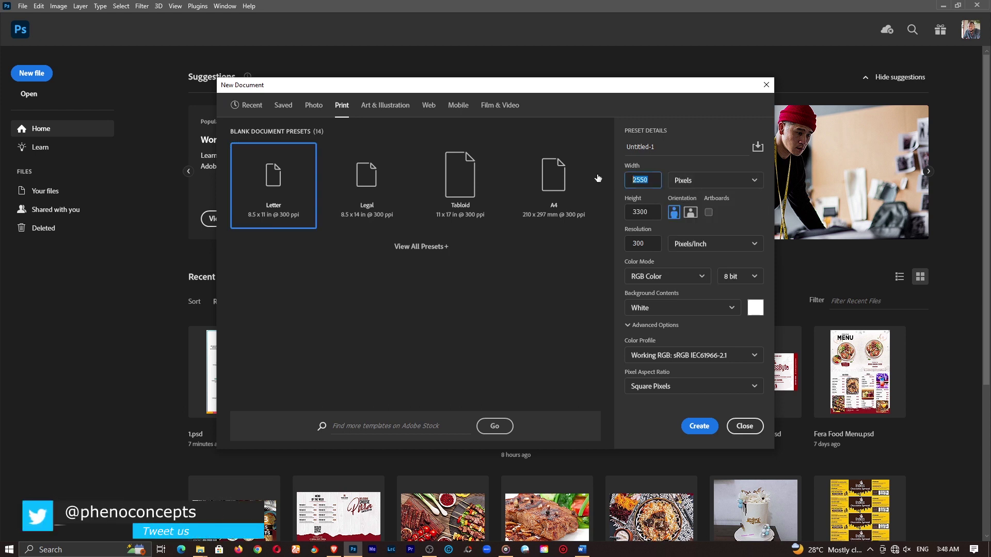
{"action": "double_click", "coordinate": [650, 179]}
{"action": "type", "text": "2000"}
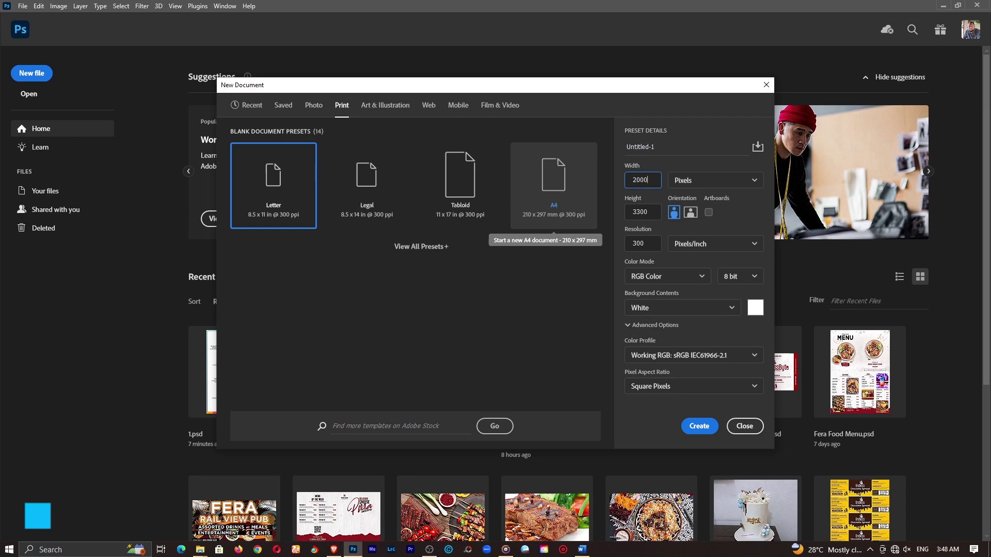
{"action": "key", "text": "Tab"}
{"action": "type", "text": "2000"}
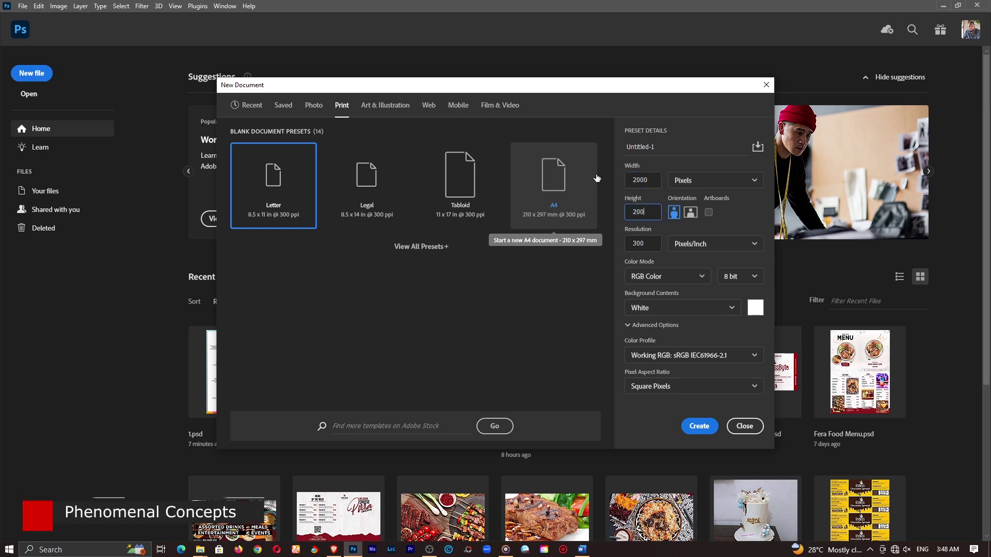
{"action": "left_click", "coordinate": [702, 426]}
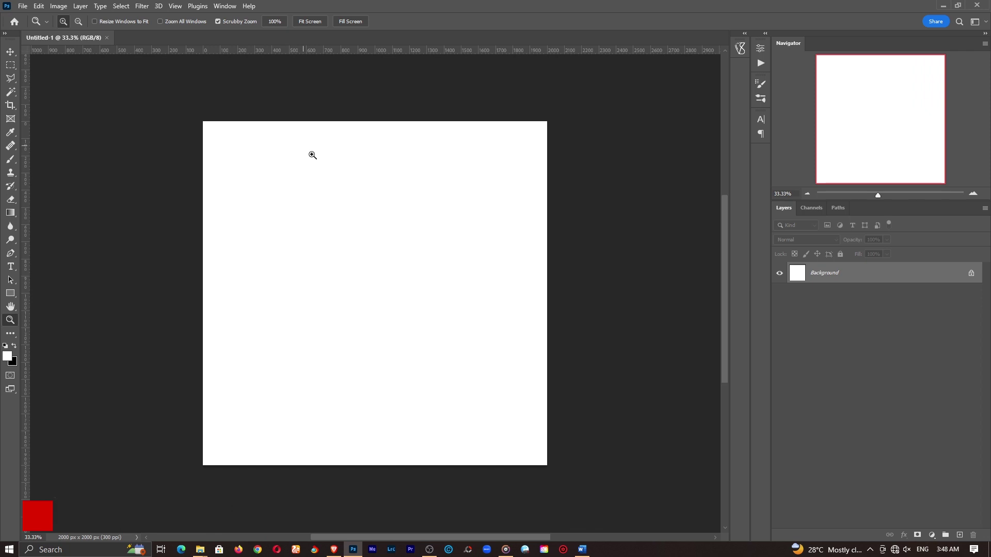
Step: Draw a circle in the upper canvas with the Ellipse Tool, redrawing it smaller once
{"action": "left_click_drag", "start_coordinate": [312, 155], "coordinate": [398, 109]}
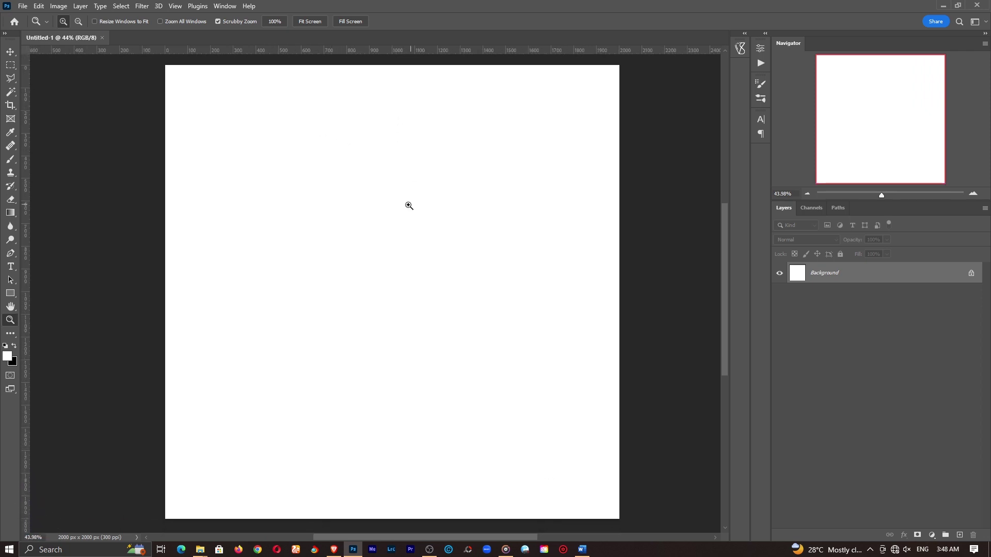
{"action": "left_click_drag", "start_coordinate": [406, 206], "coordinate": [401, 206]}
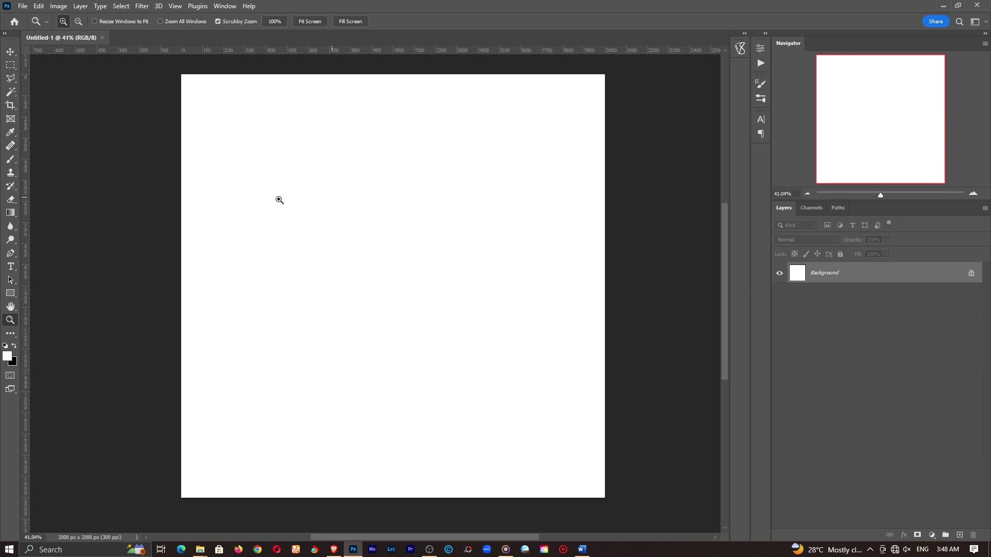
{"action": "left_click", "coordinate": [11, 294]}
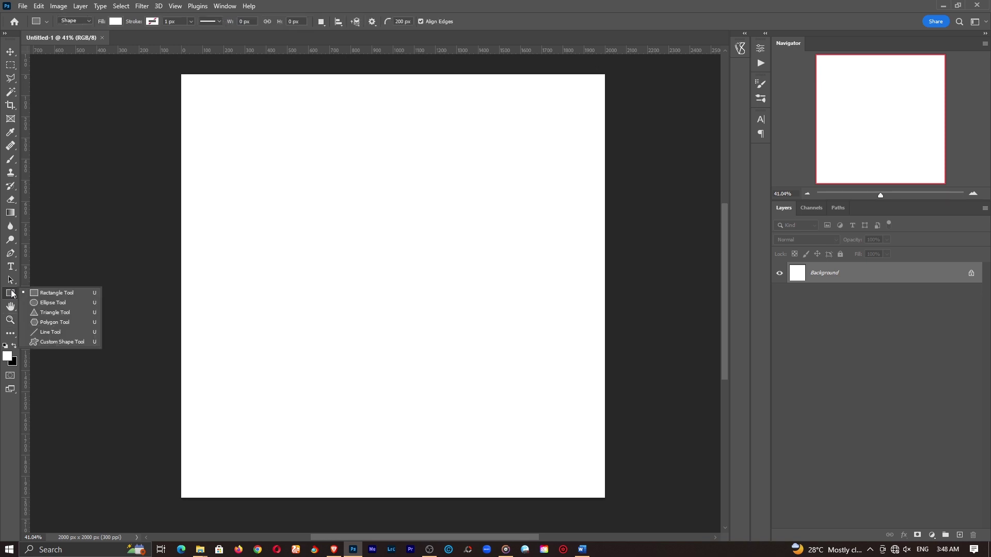
{"action": "left_click", "coordinate": [62, 304]}
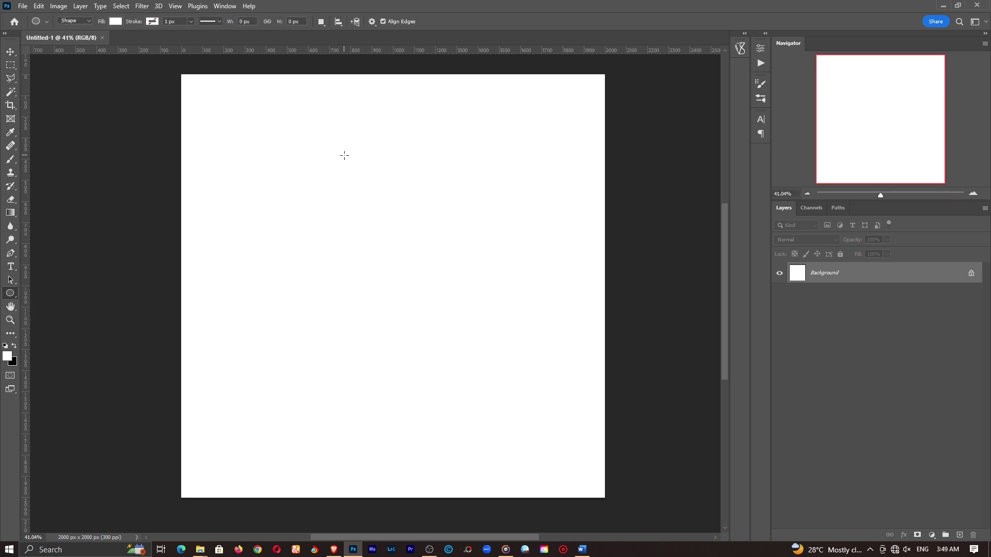
{"action": "left_click_drag", "start_coordinate": [344, 155], "coordinate": [484, 277]}
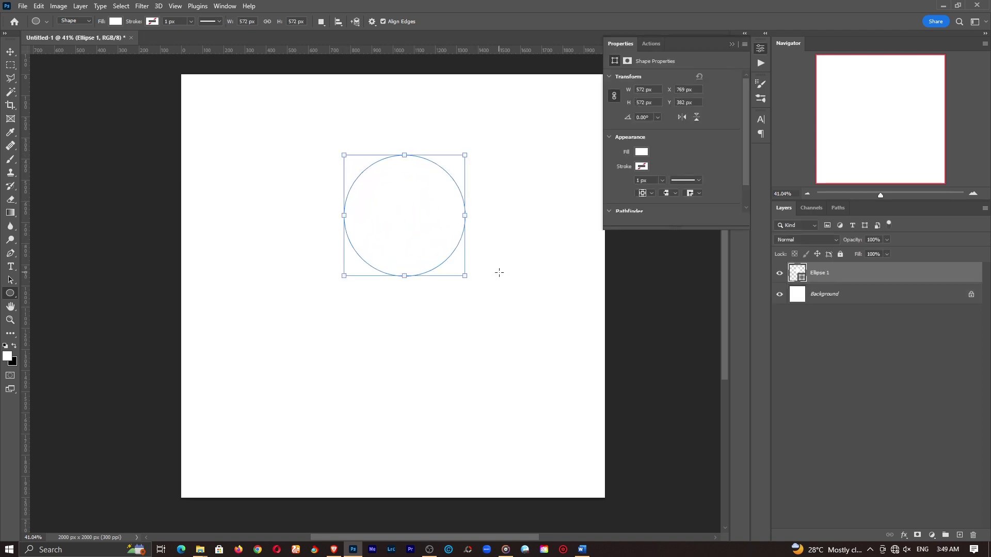
{"action": "key", "text": "ctrl+z"}
{"action": "left_click_drag", "start_coordinate": [328, 168], "coordinate": [470, 272]}
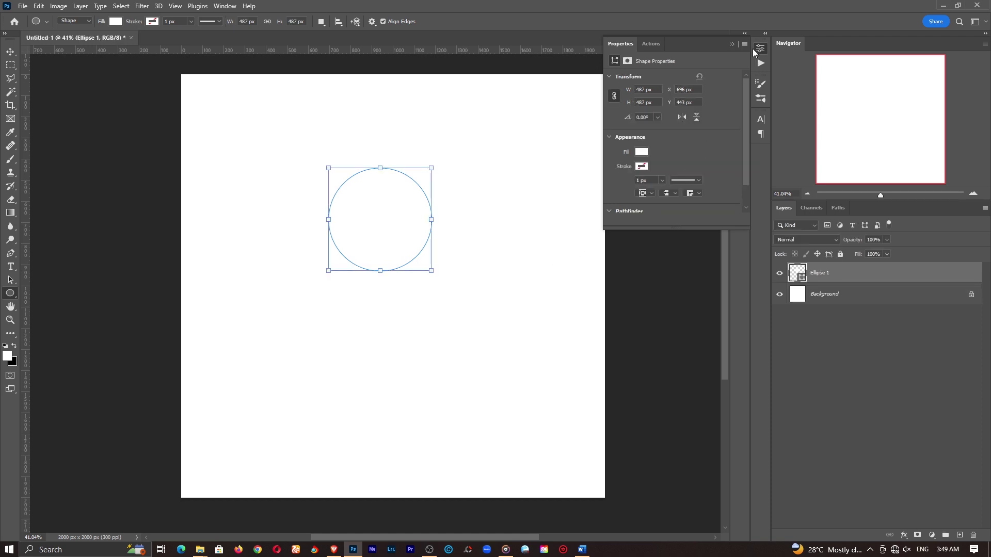
{"action": "left_click", "coordinate": [756, 49]}
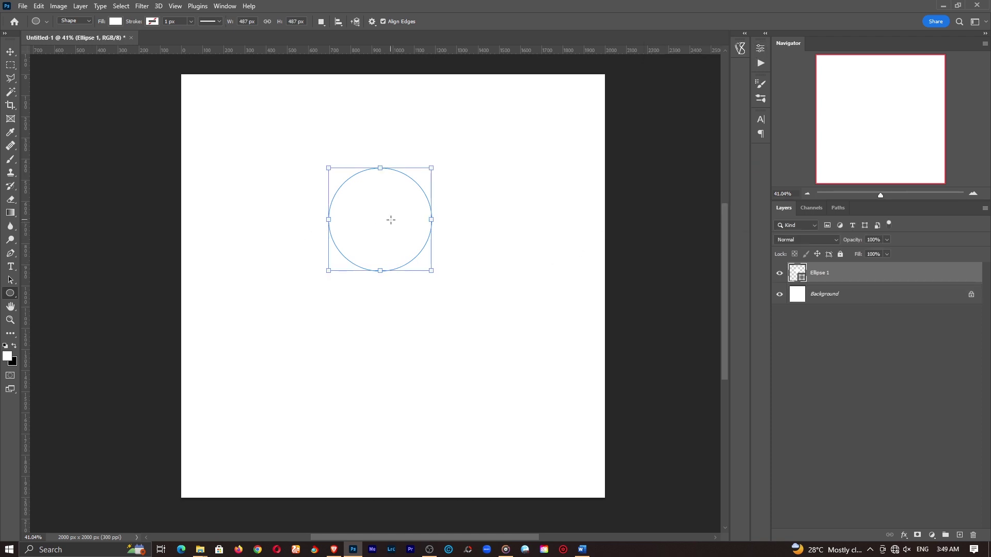
Step: Nudge the circle slightly right and down, and enlarge the Layers list
{"action": "key", "text": "v"}
{"action": "left_click_drag", "start_coordinate": [403, 210], "coordinate": [433, 224]}
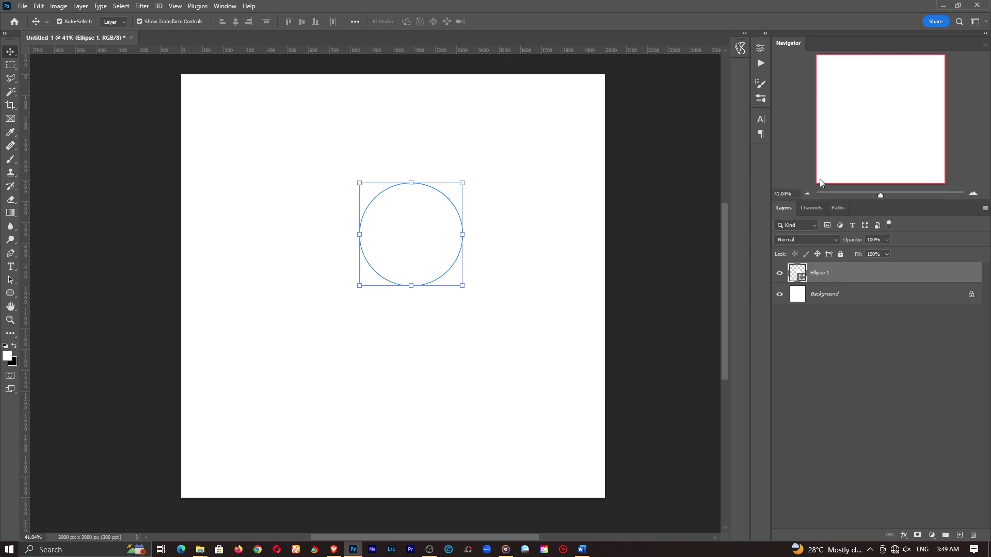
{"action": "left_click_drag", "start_coordinate": [818, 200], "coordinate": [818, 148]}
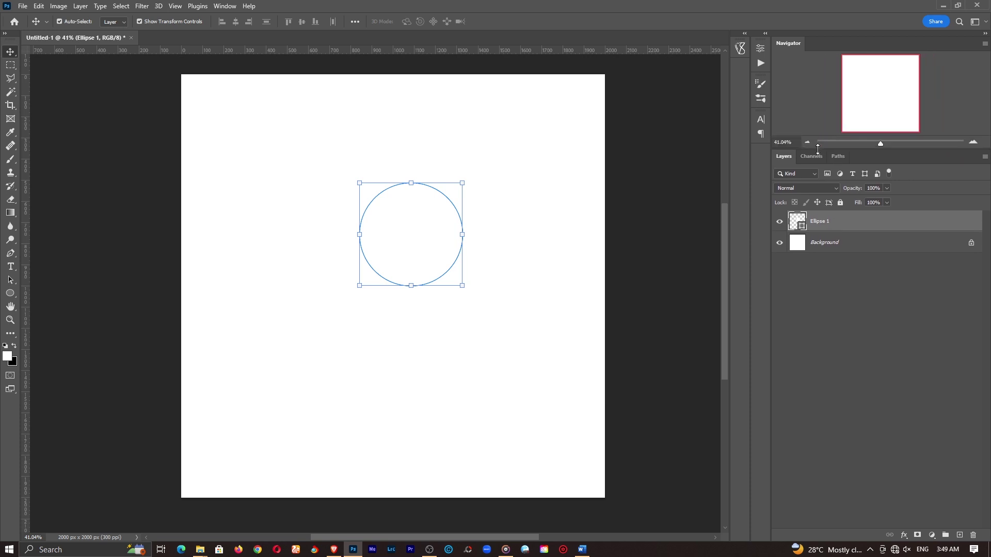
Step: Change the Ellipse 1 fill colour to magenta
{"action": "double_click", "coordinate": [796, 221]}
{"action": "left_click", "coordinate": [557, 116]}
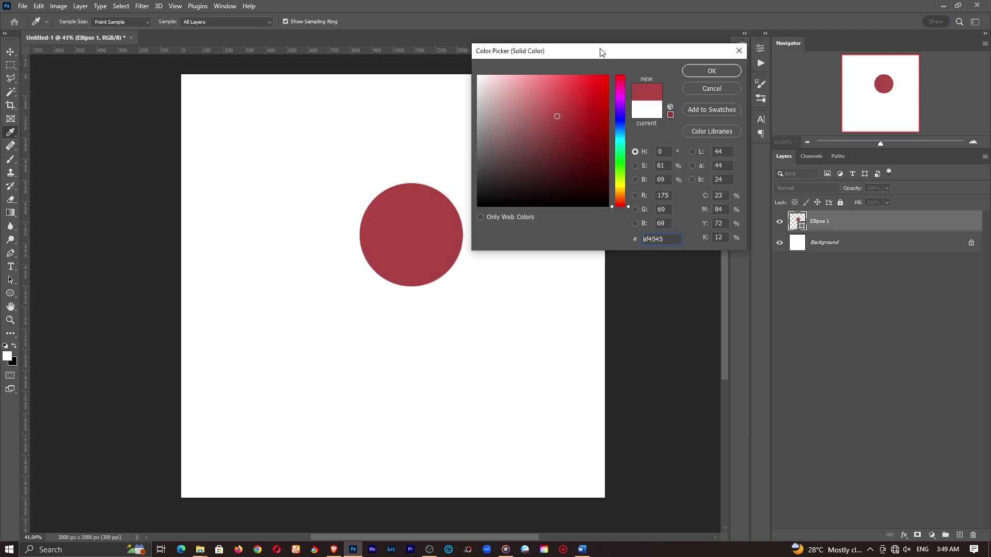
{"action": "left_click_drag", "start_coordinate": [611, 44], "coordinate": [613, 34]}
{"action": "left_click", "coordinate": [596, 94]}
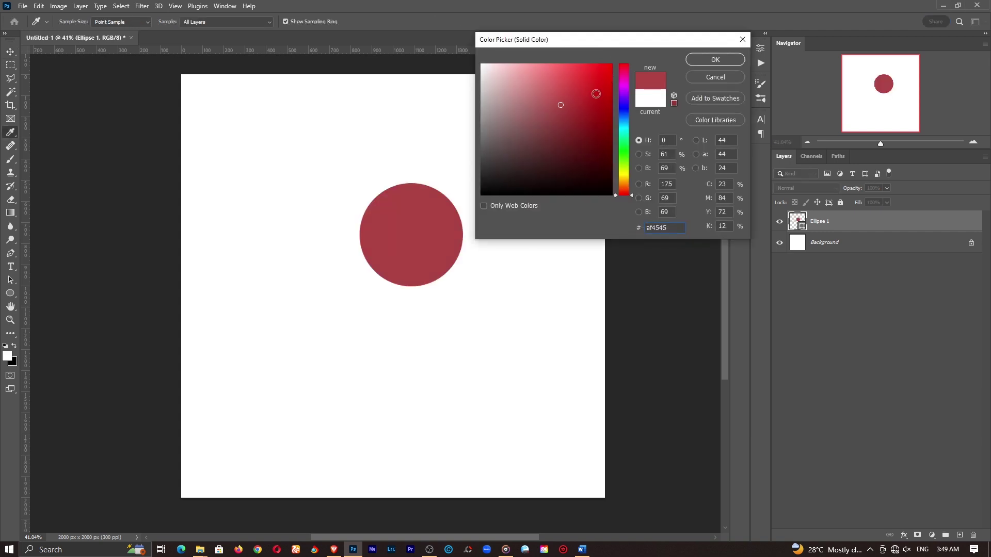
{"action": "left_click", "coordinate": [623, 85]}
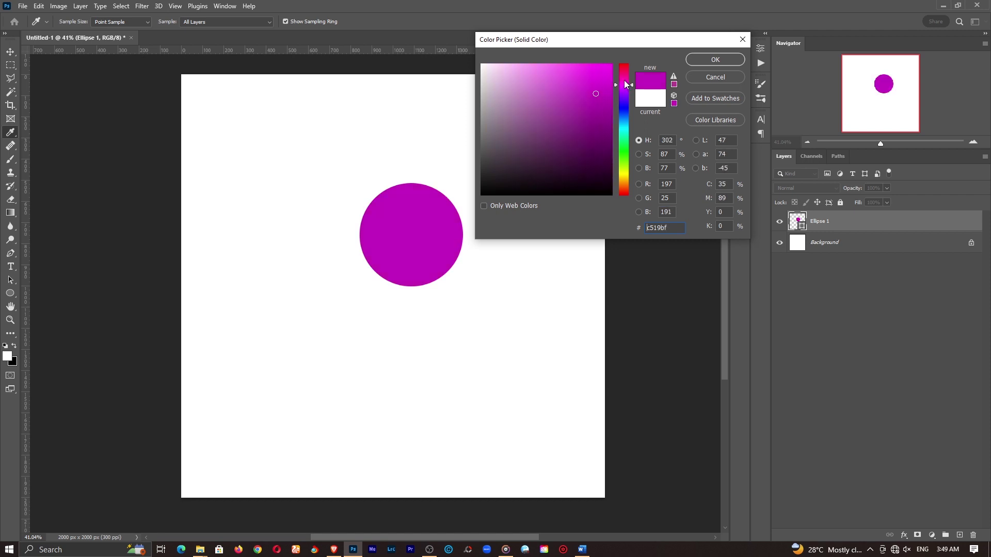
{"action": "left_click_drag", "start_coordinate": [626, 85], "coordinate": [625, 78]}
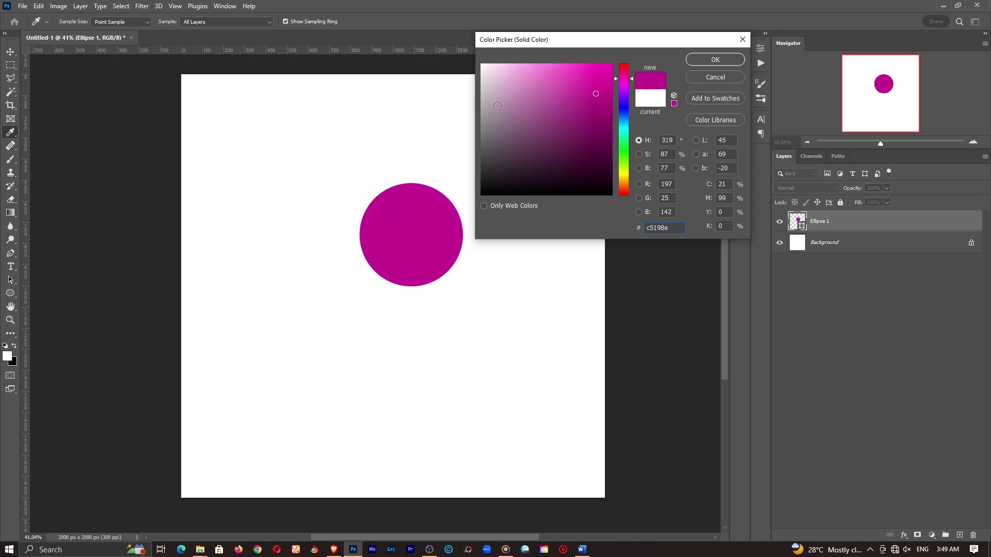
{"action": "left_click", "coordinate": [704, 61]}
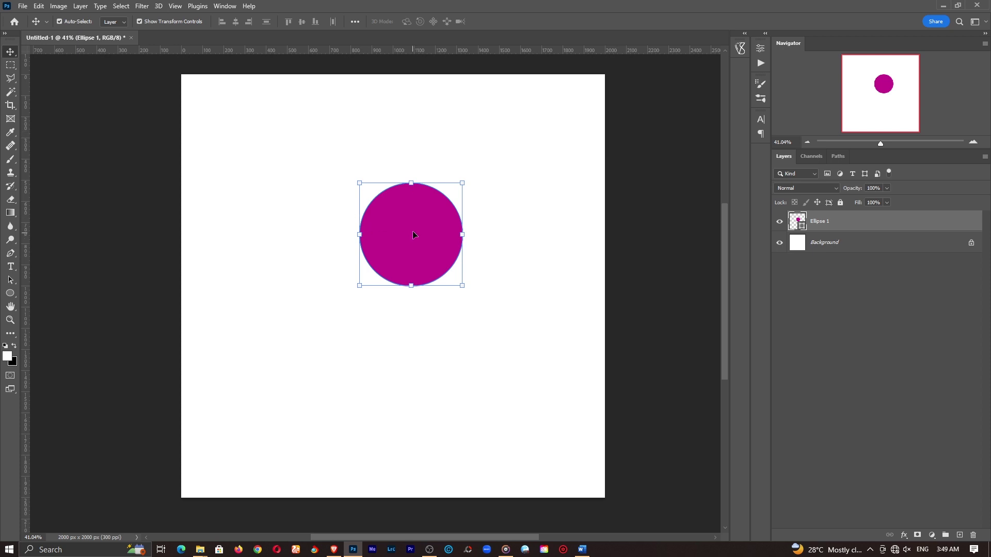
Step: Move the circle toward the top and scale it down to about 72%
{"action": "left_click_drag", "start_coordinate": [413, 235], "coordinate": [392, 170]}
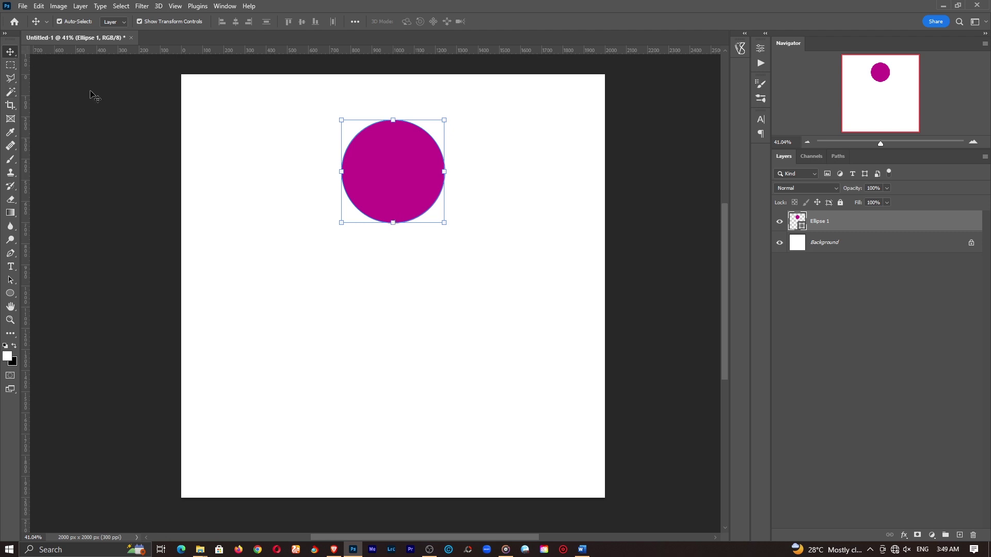
{"action": "left_click_drag", "start_coordinate": [396, 226], "coordinate": [393, 196]}
{"action": "left_click", "coordinate": [512, 23]}
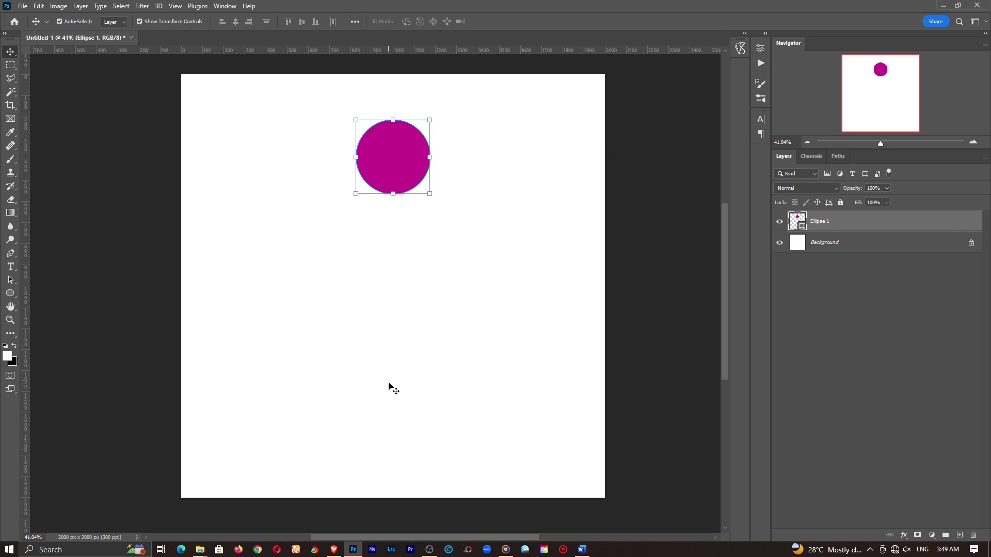
Step: Shift the circle left and Alt-drag two copies below it
{"action": "left_click_drag", "start_coordinate": [383, 133], "coordinate": [339, 145]}
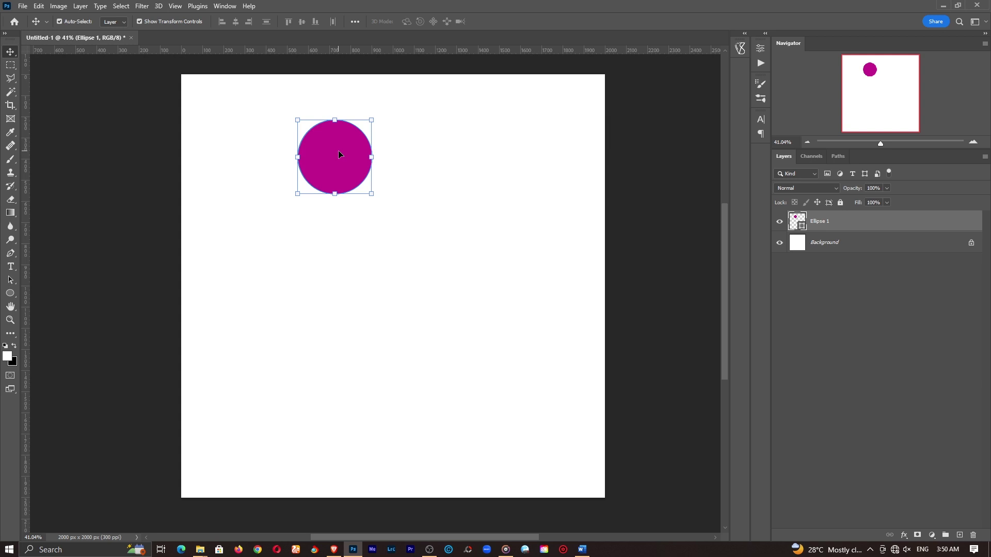
{"action": "left_click_drag", "start_coordinate": [338, 152], "coordinate": [341, 247]}
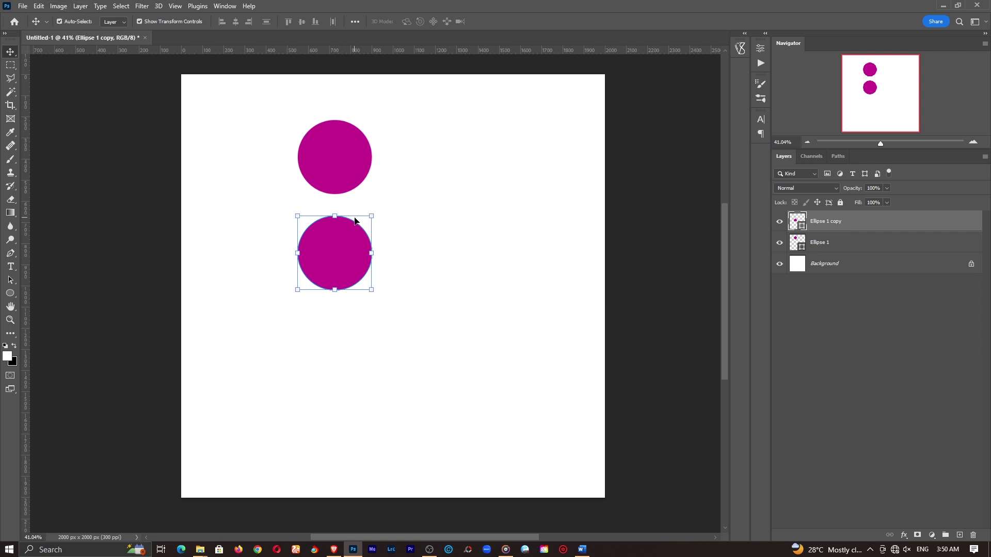
{"action": "left_click_drag", "start_coordinate": [354, 221], "coordinate": [345, 339]}
Step: Zoom in and align the bottom copy so the three circles are evenly spaced
{"action": "key", "text": "z"}
{"action": "left_click_drag", "start_coordinate": [336, 283], "coordinate": [361, 283]}
{"action": "left_click_drag", "start_coordinate": [347, 222], "coordinate": [378, 287]}
{"action": "left_click", "coordinate": [14, 52]}
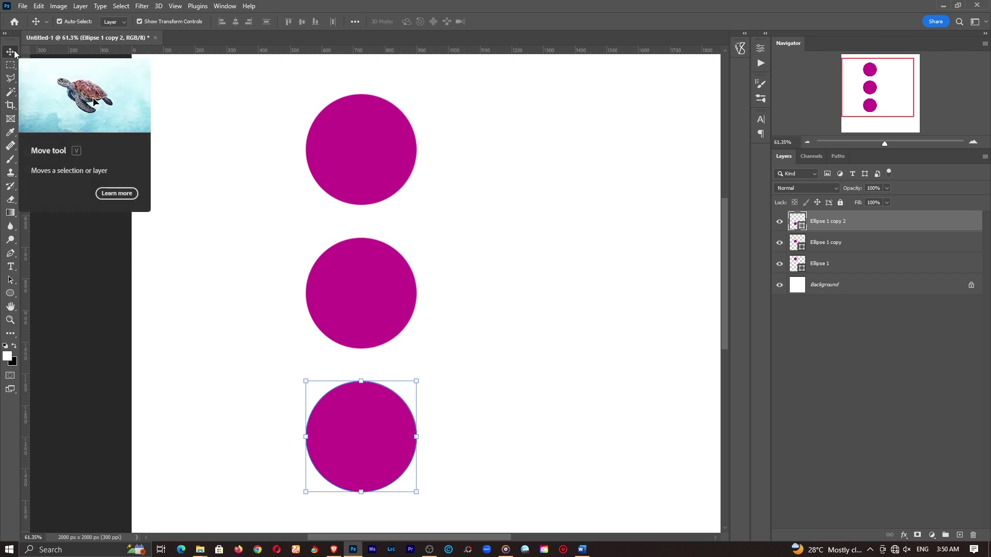
{"action": "mouse_move", "coordinate": [360, 440]}
{"action": "left_mouse_down"}
{"action": "mouse_move", "coordinate": [361, 426]}
{"action": "mouse_move", "coordinate": [363, 438]}
{"action": "left_mouse_up"}
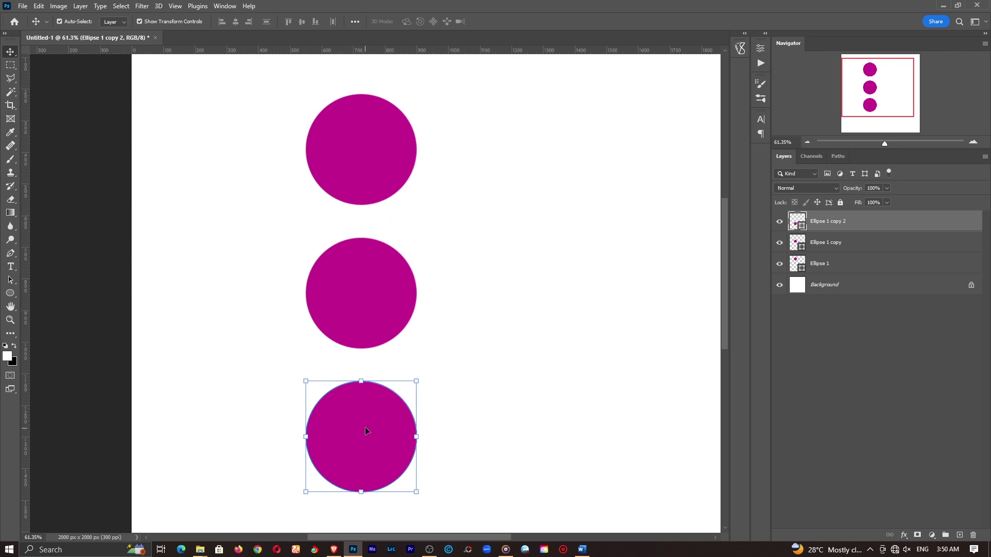
{"action": "mouse_move", "coordinate": [365, 427]}
{"action": "left_mouse_down"}
{"action": "mouse_move", "coordinate": [365, 416]}
{"action": "mouse_move", "coordinate": [364, 428]}
{"action": "left_mouse_up"}
Step: Fit the canvas, select all three circle layers, and move the column down
{"action": "key", "text": "z"}
{"action": "left_click", "coordinate": [313, 23]}
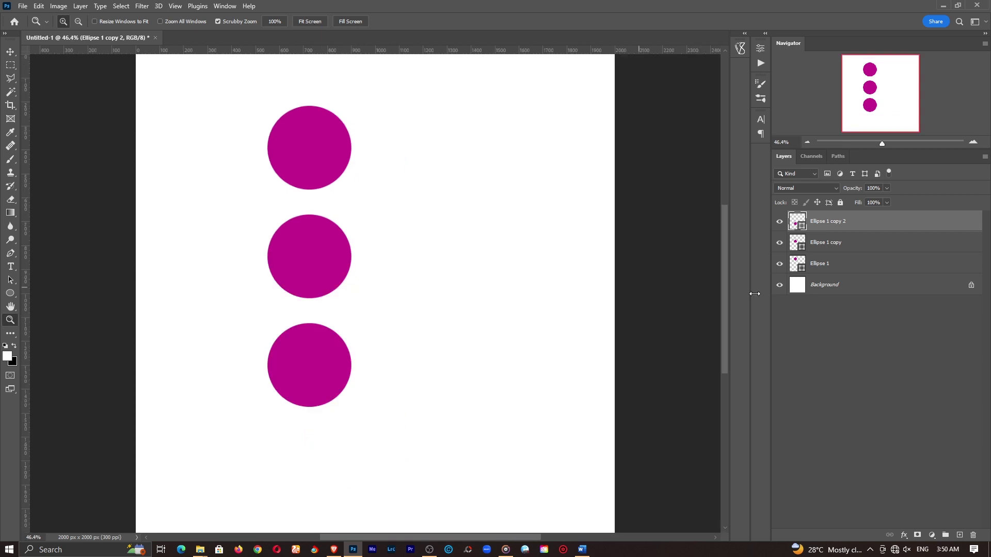
{"action": "left_click", "coordinate": [833, 262], "text": "shift"}
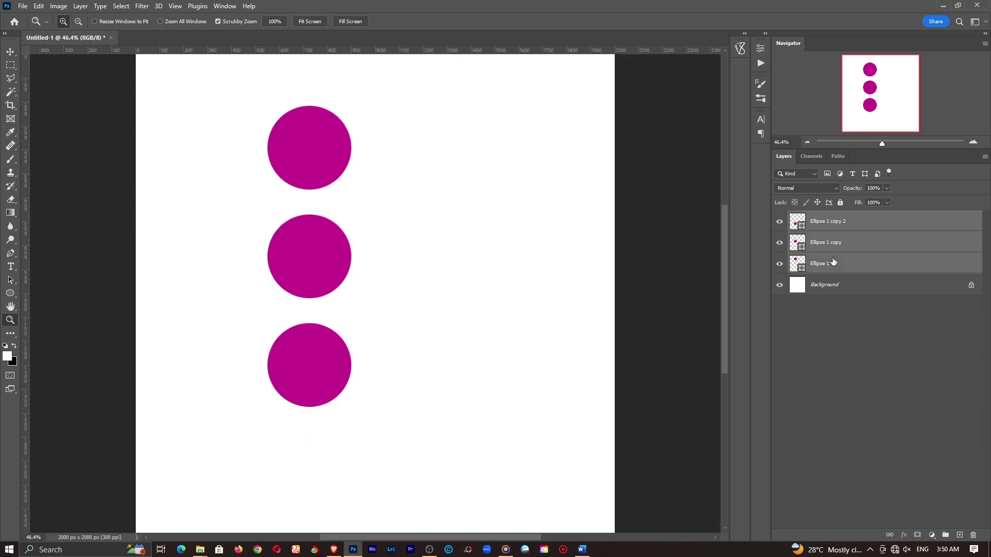
{"action": "left_click", "coordinate": [830, 222]}
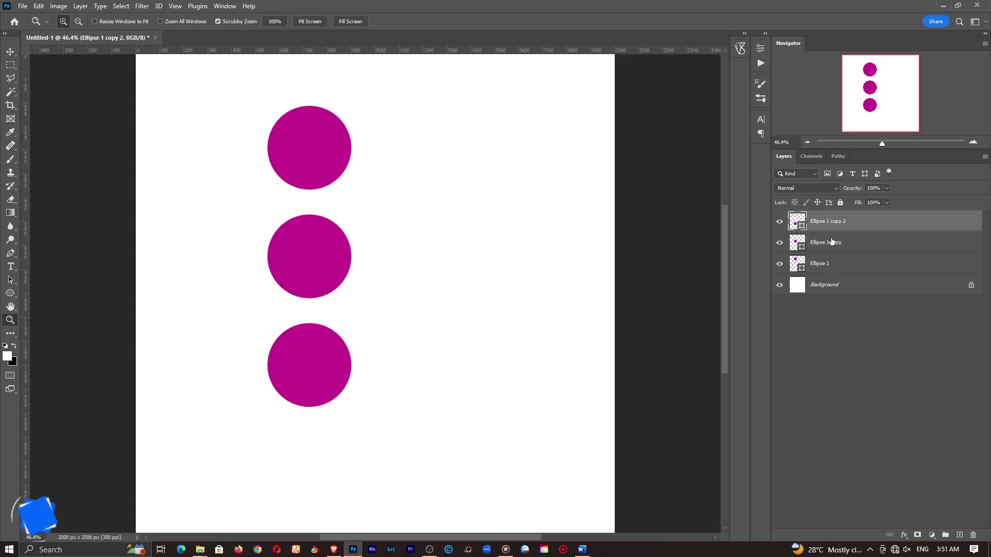
{"action": "left_click", "coordinate": [833, 263], "text": "shift"}
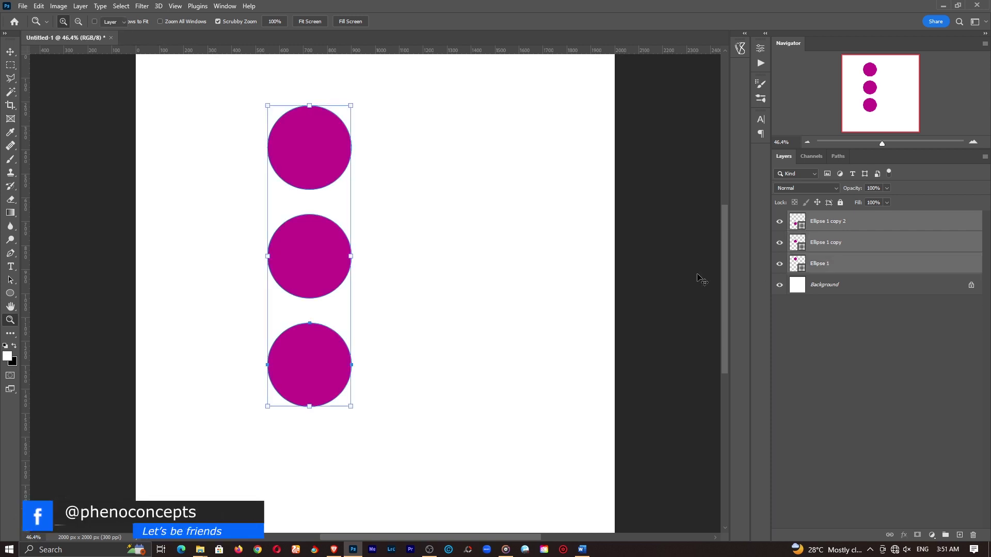
{"action": "key", "text": "v"}
{"action": "left_click_drag", "start_coordinate": [310, 150], "coordinate": [314, 189]}
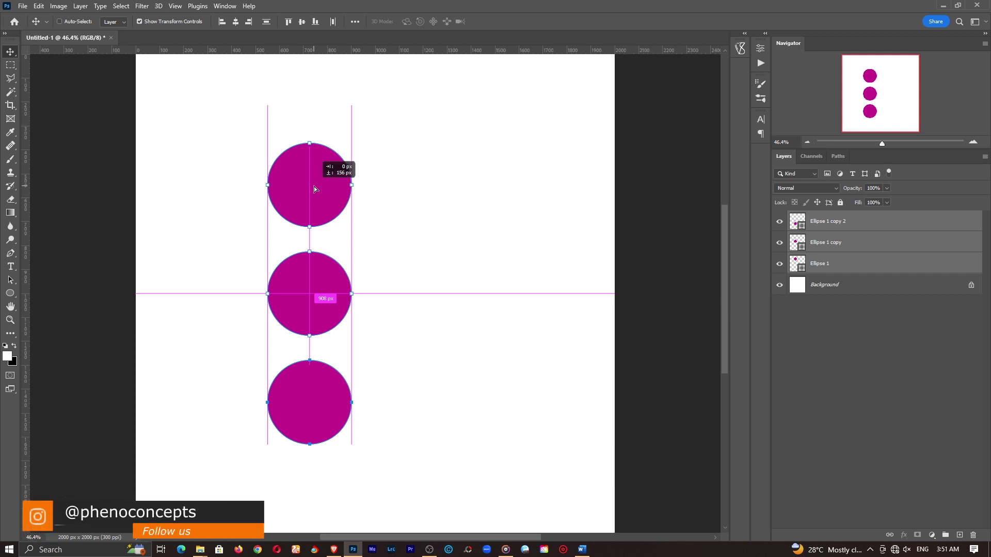
{"action": "left_click_drag", "start_coordinate": [314, 188], "coordinate": [314, 188]}
Step: Duplicate the three circles into a column offset right and lower, then deselect
{"action": "key", "text": "ctrl"}
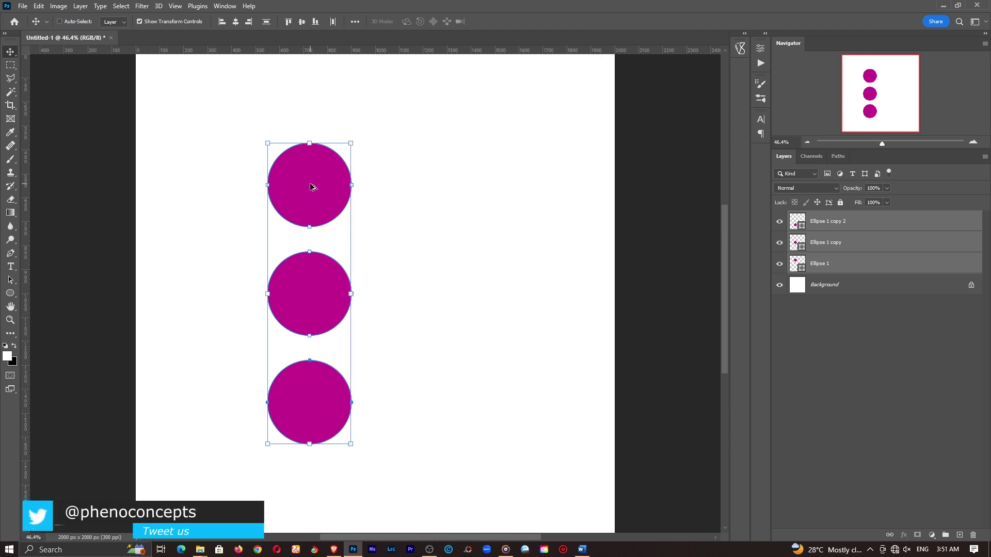
{"action": "key", "text": "ctrl"}
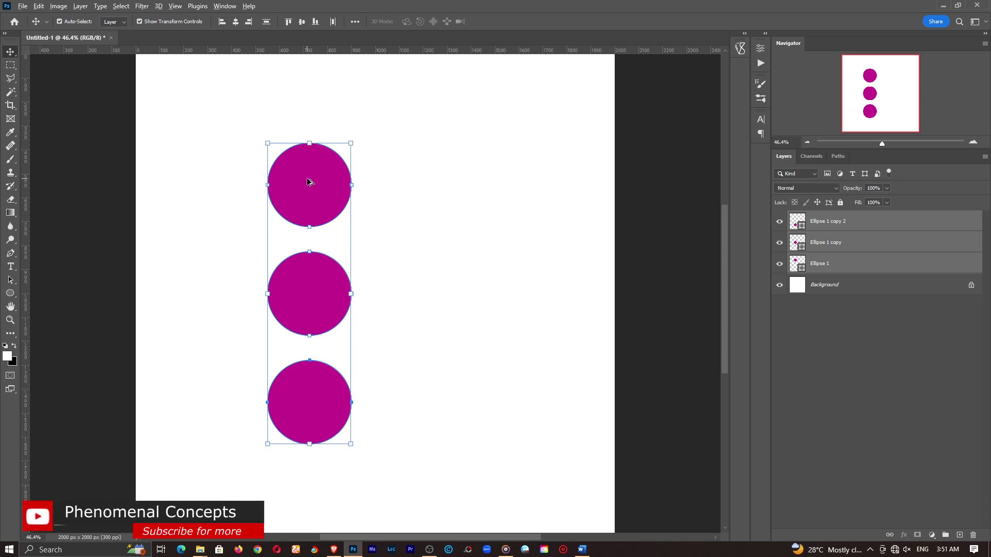
{"action": "left_click_drag", "start_coordinate": [309, 181], "coordinate": [421, 238]}
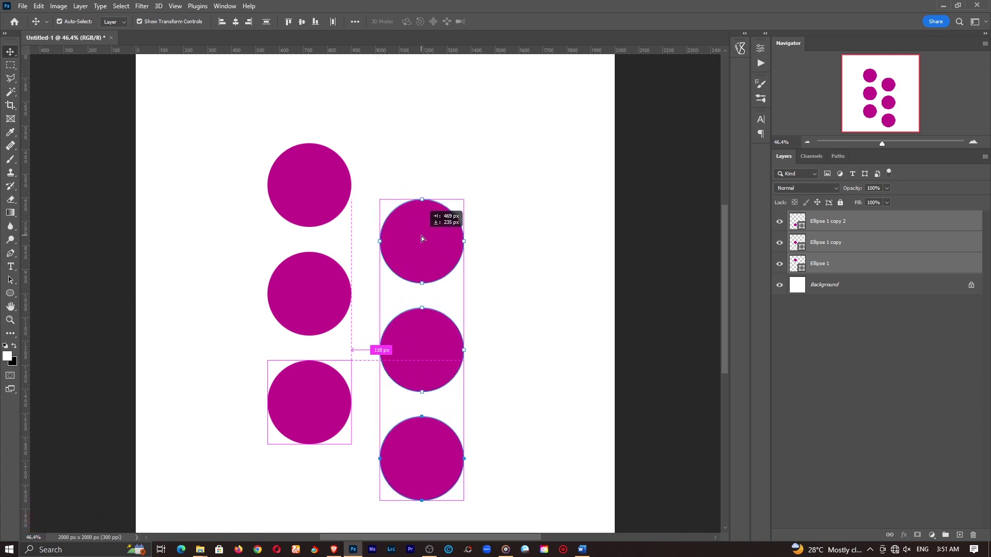
{"action": "left_click_drag", "start_coordinate": [421, 237], "coordinate": [427, 249]}
{"action": "left_click", "coordinate": [812, 439]}
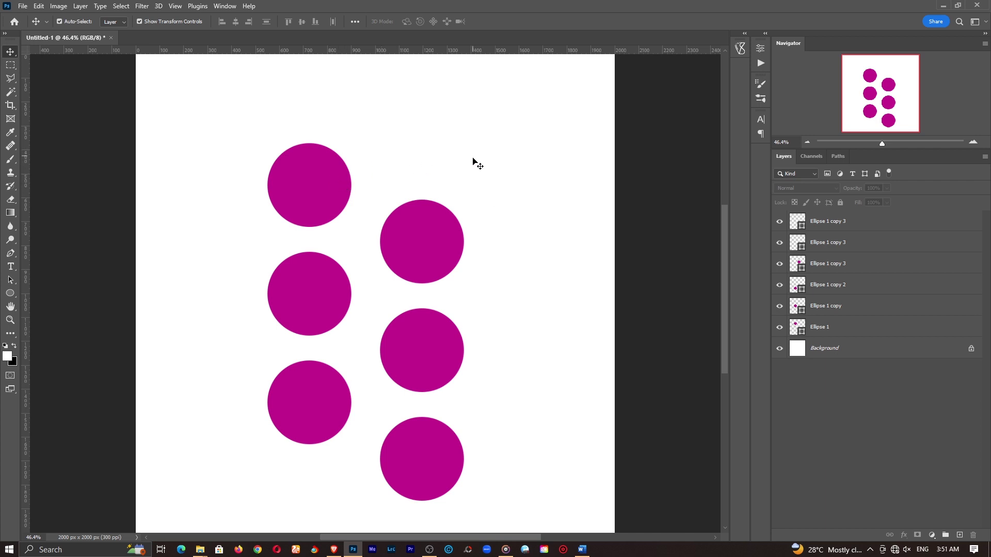
Step: Add a left-aligned 12 pt paragraph of Lorem ipsum text beside the top-left circle
{"action": "scroll", "coordinate": [360, 279], "scroll_direction": "down", "scroll_amount": 1}
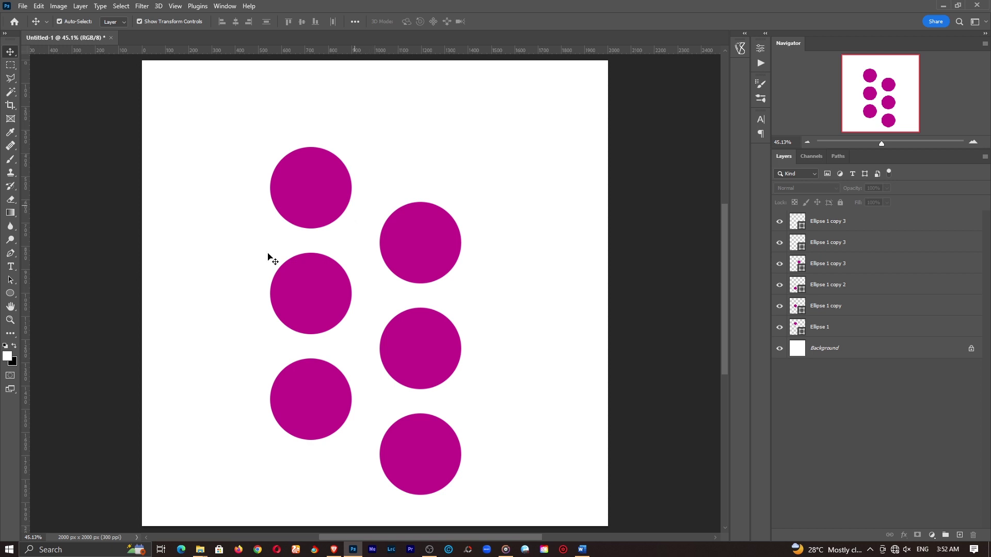
{"action": "left_click", "coordinate": [13, 269]}
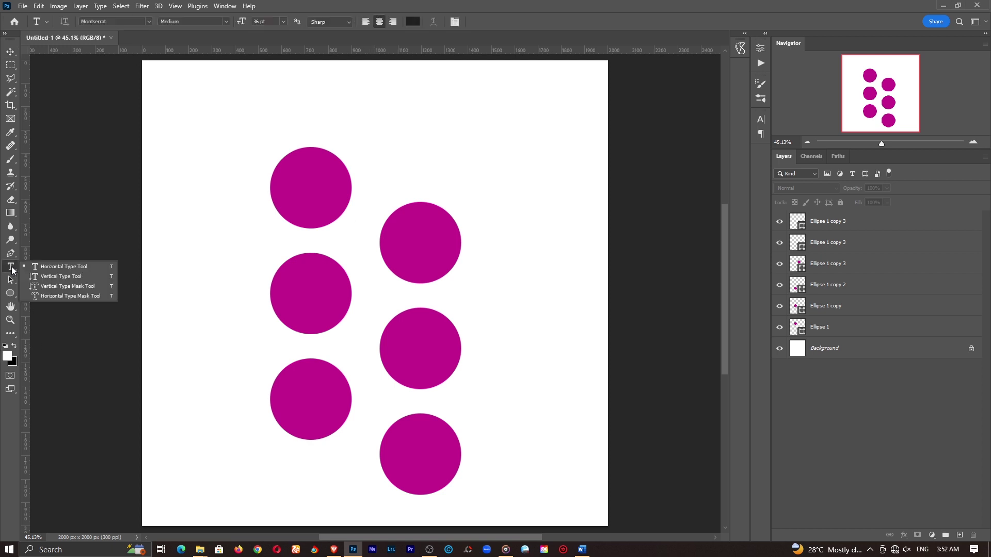
{"action": "left_click", "coordinate": [60, 267]}
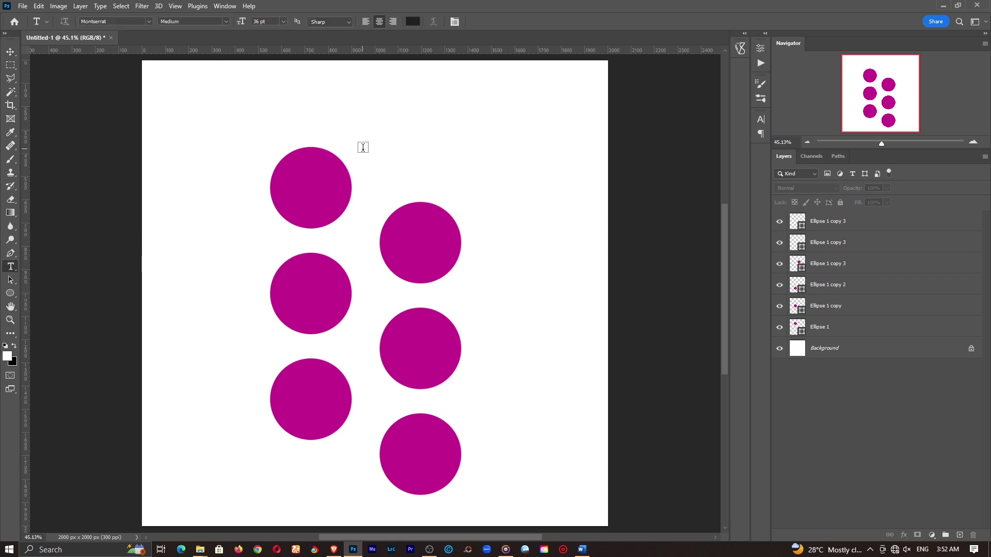
{"action": "left_click_drag", "start_coordinate": [363, 147], "coordinate": [498, 195]}
{"action": "left_click", "coordinate": [284, 21]}
{"action": "left_click", "coordinate": [282, 82]}
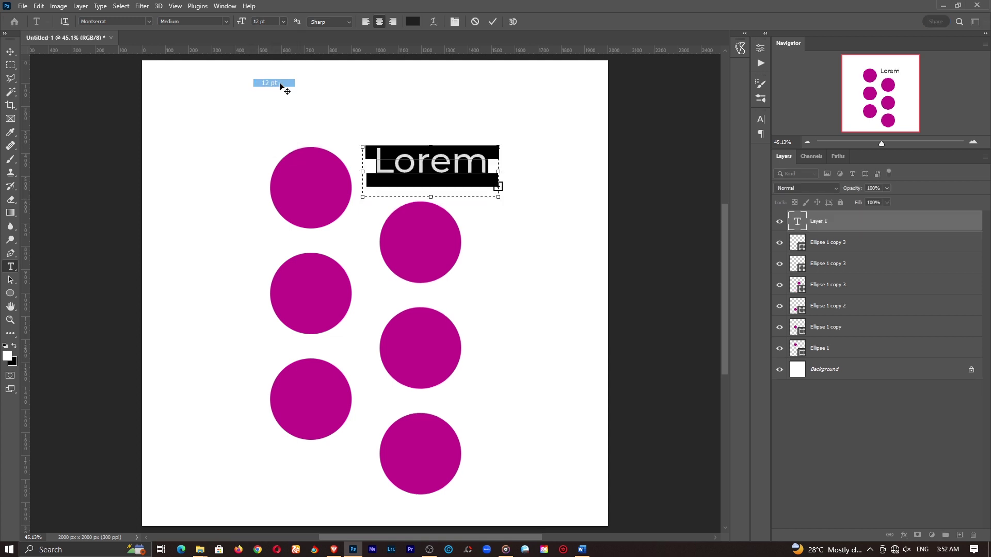
{"action": "left_click", "coordinate": [366, 22]}
{"action": "left_click", "coordinate": [490, 22]}
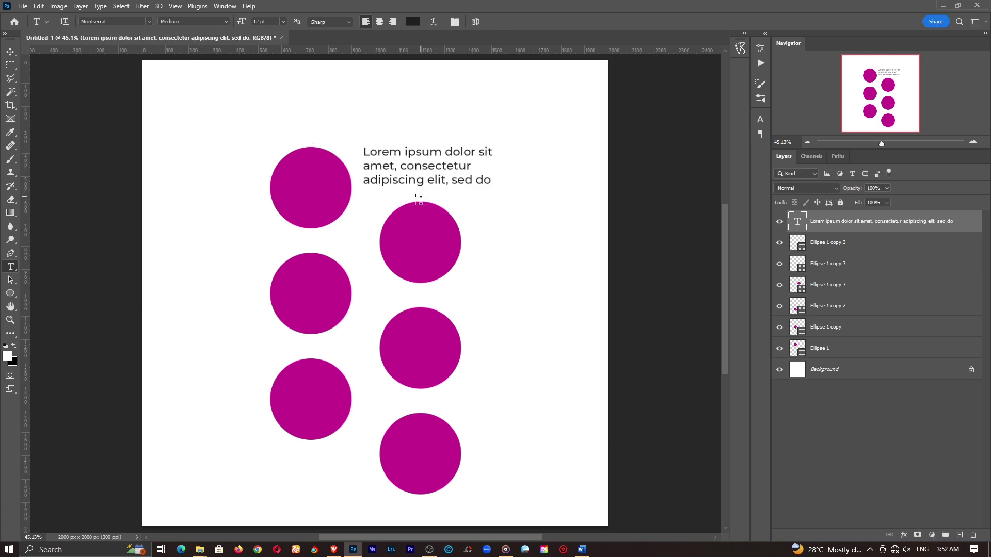
{"action": "key", "text": "v"}
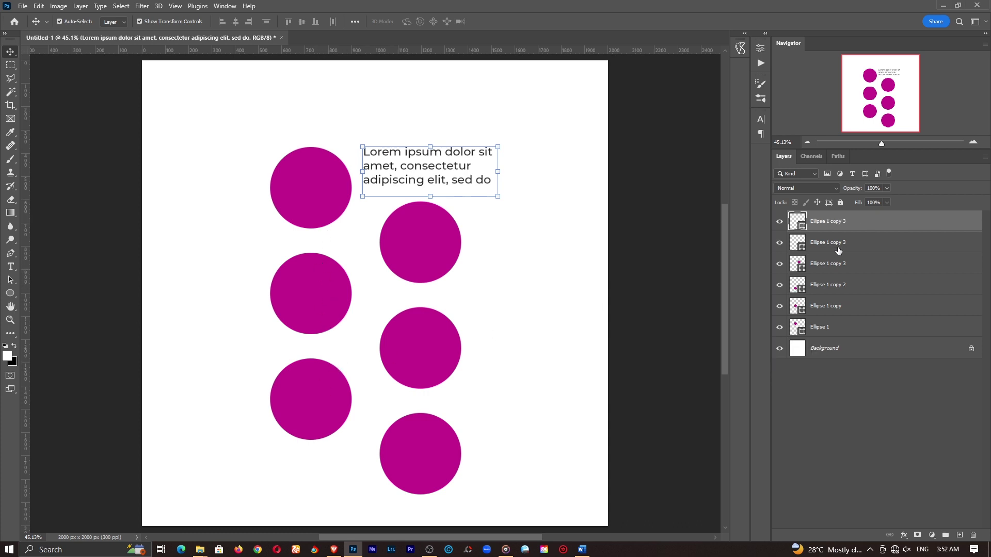
Step: Delete the text and right-hand circles, and move the lower left circles further down
{"action": "key", "text": "Delete"}
{"action": "key", "text": "Delete"}
{"action": "key", "text": "Delete"}
{"action": "key", "text": "Delete"}
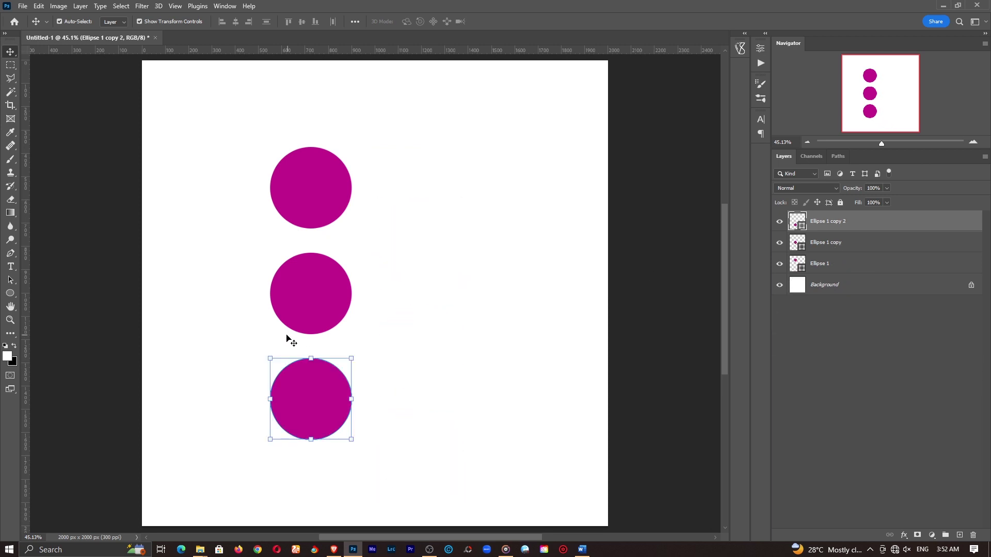
{"action": "left_click_drag", "start_coordinate": [321, 394], "coordinate": [320, 437]}
{"action": "left_click", "coordinate": [325, 291]}
{"action": "left_click_drag", "start_coordinate": [324, 288], "coordinate": [323, 310]}
Step: Duplicate the three left circles with Ctrl+J and move the copies right and down
{"action": "left_click", "coordinate": [837, 270]}
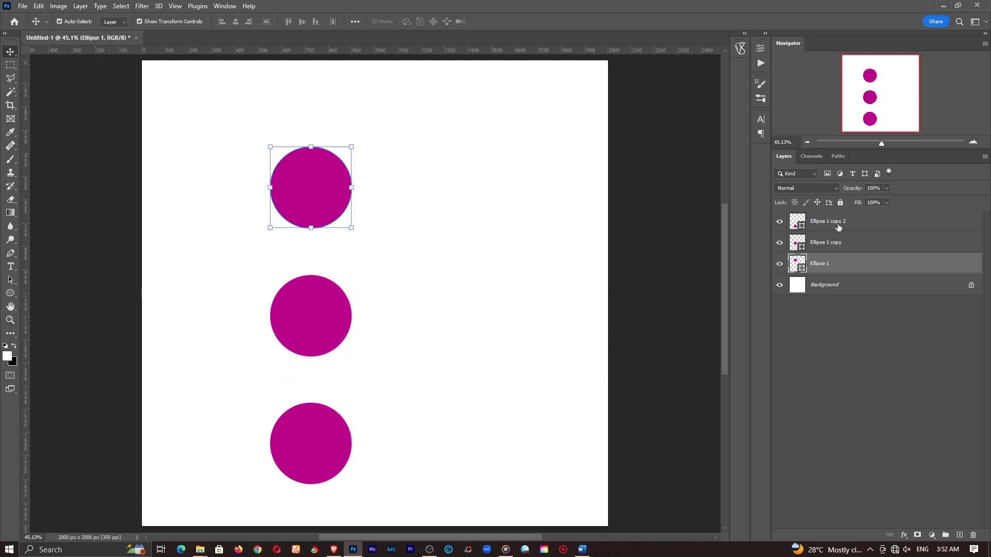
{"action": "left_click", "coordinate": [838, 227], "text": "shift"}
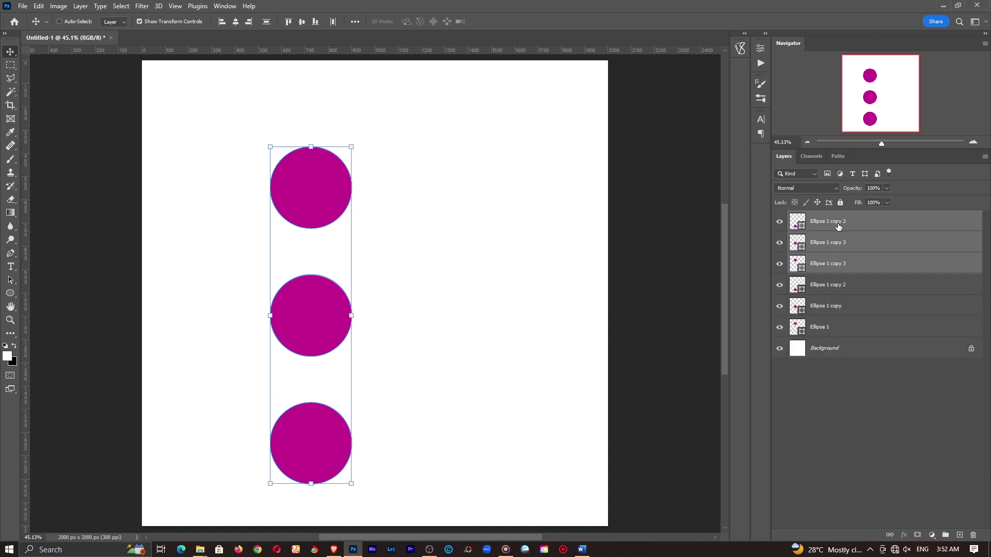
{"action": "key", "text": "ctrl+j"}
{"action": "left_click_drag", "start_coordinate": [315, 199], "coordinate": [419, 267]}
{"action": "left_click", "coordinate": [829, 398]}
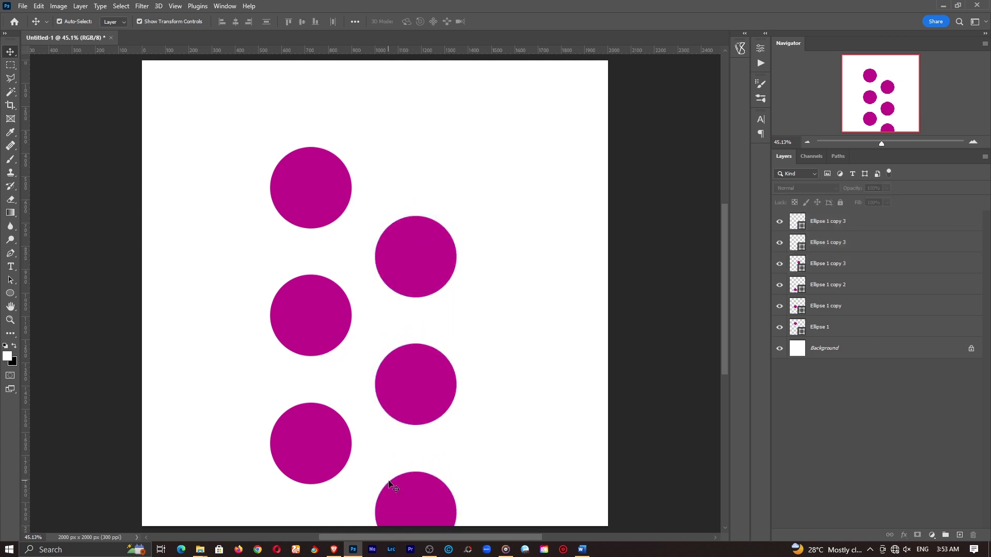
Step: Select and delete the bottom-right circle, then deselect
{"action": "left_click", "coordinate": [427, 493], "text": "ctrl"}
{"action": "key", "text": "Delete"}
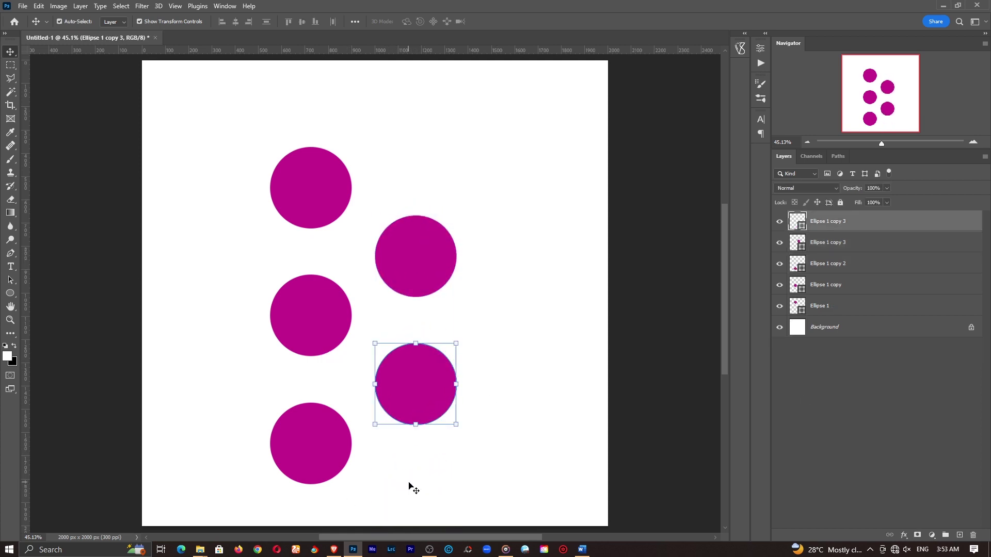
{"action": "left_click", "coordinate": [846, 364]}
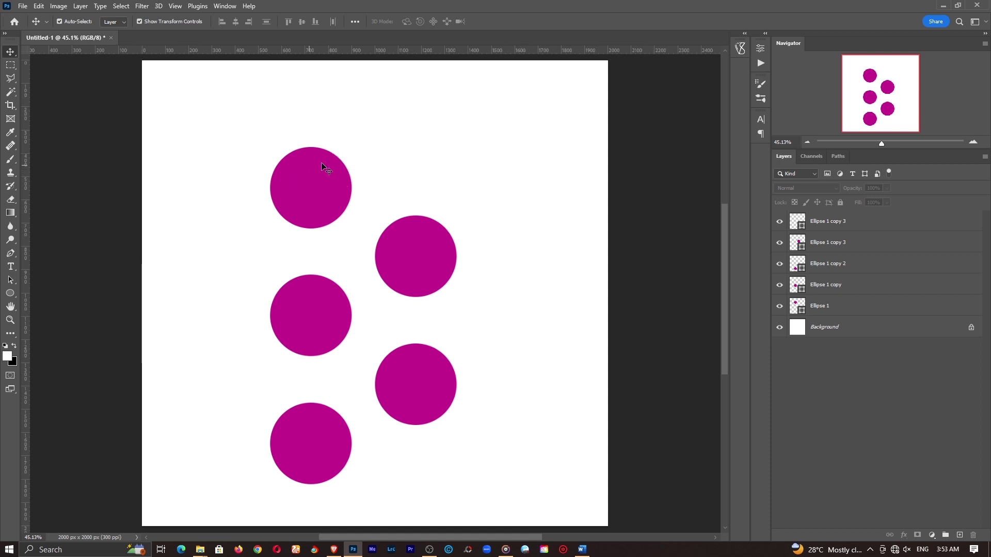
Step: Set the top-left and middle-left circles' fill to #ffffff
{"action": "double_click", "coordinate": [796, 304]}
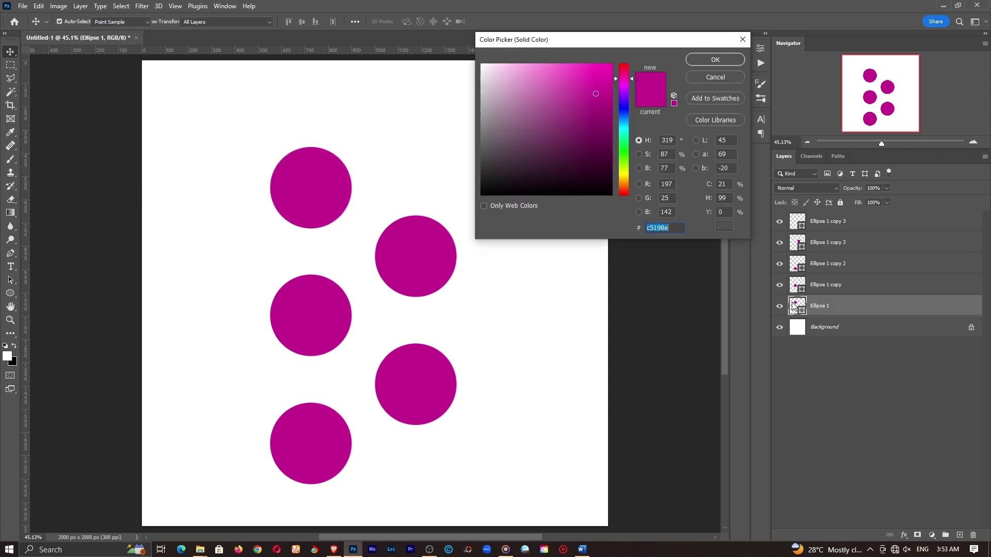
{"action": "type", "text": "ffffff"}
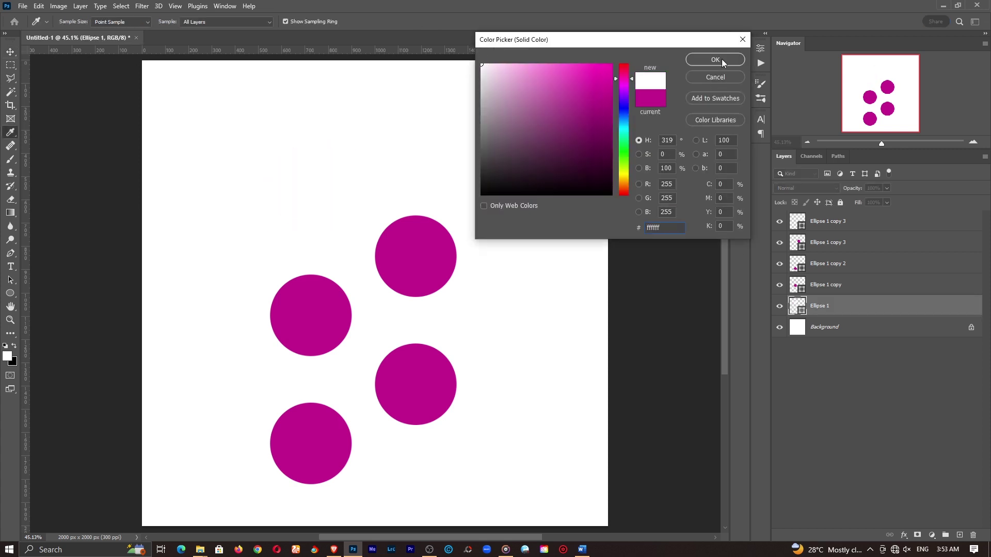
{"action": "left_click", "coordinate": [716, 60]}
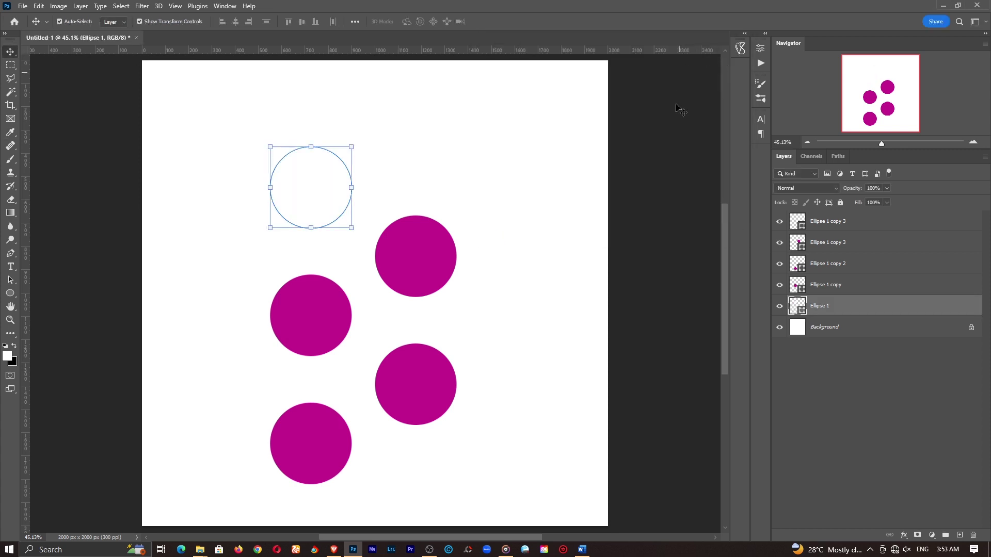
{"action": "left_click", "coordinate": [795, 284]}
{"action": "double_click", "coordinate": [793, 284]}
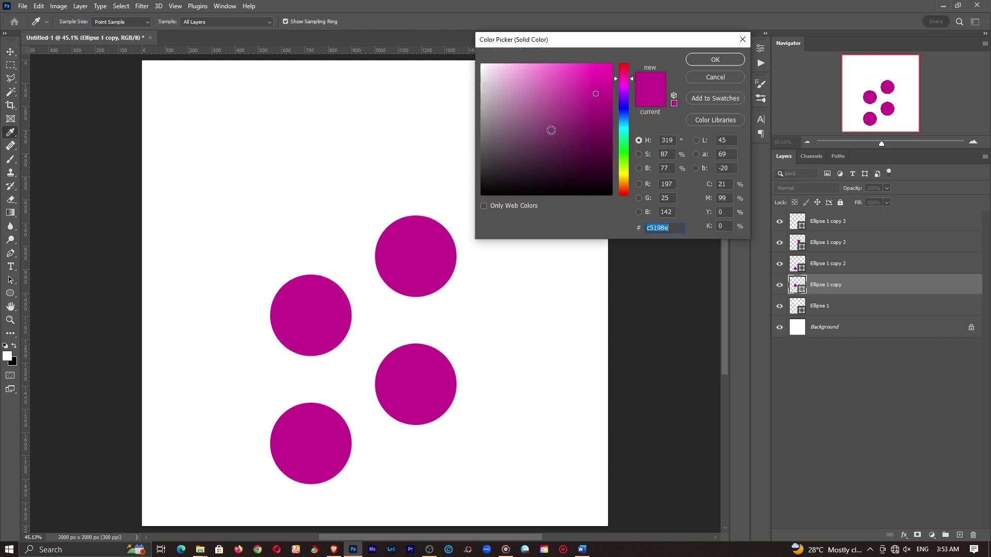
{"action": "type", "text": "ffffff"}
{"action": "key", "text": "Return"}
Step: Set the bottom-left and right-hand circles' fill to #ffffff, then deselect
{"action": "double_click", "coordinate": [798, 263]}
{"action": "type", "text": "ffffff"}
{"action": "left_click", "coordinate": [727, 55]}
{"action": "double_click", "coordinate": [798, 221]}
{"action": "type", "text": "ffffff"}
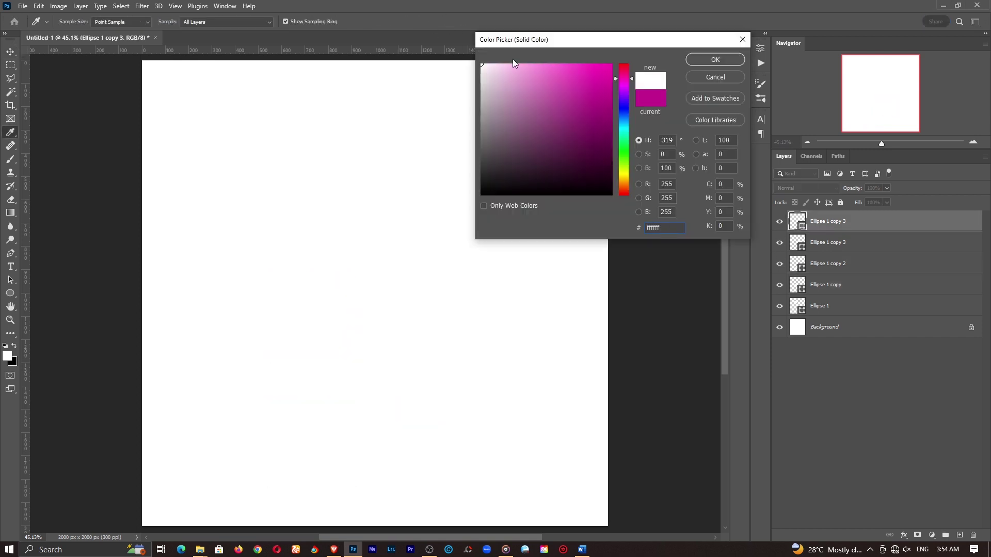
{"action": "left_click", "coordinate": [714, 59]}
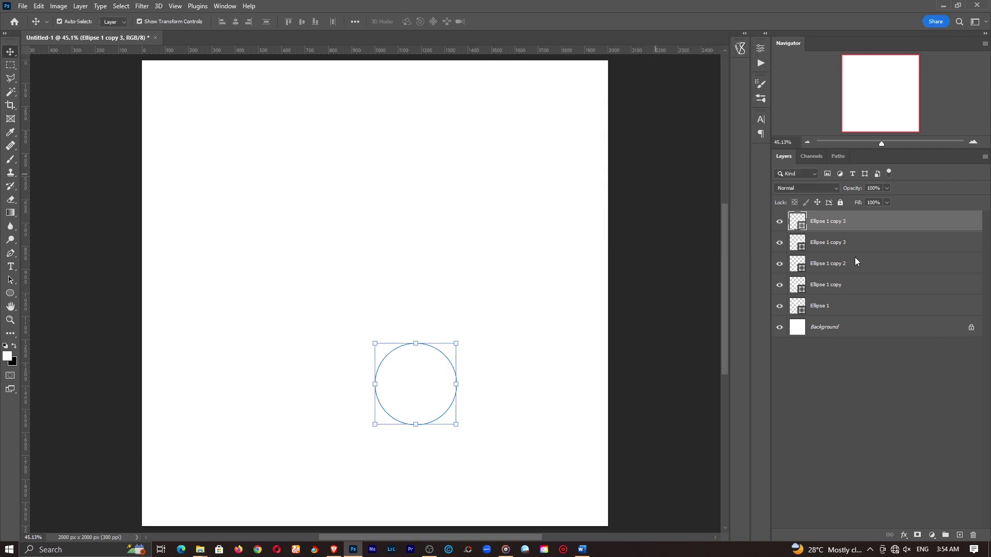
{"action": "left_click", "coordinate": [877, 408]}
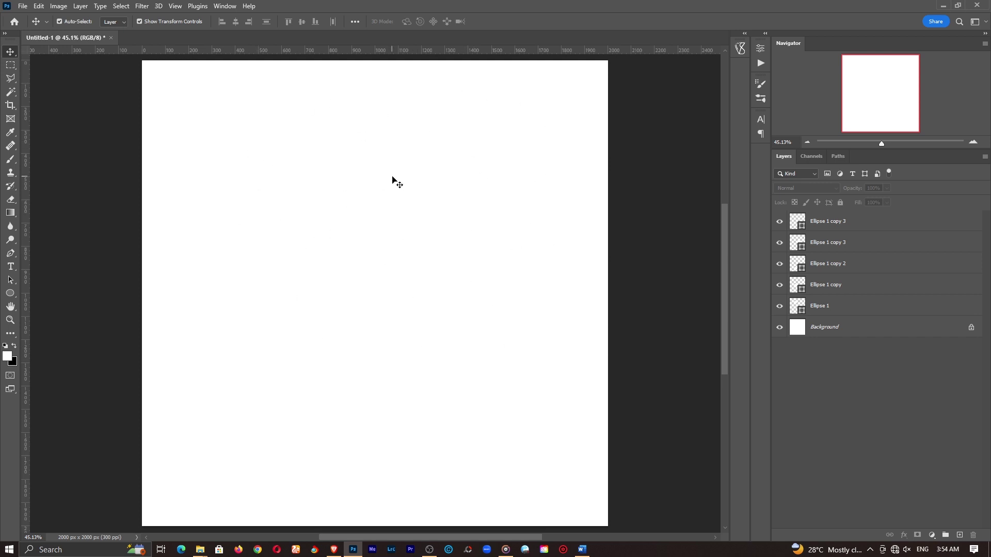
Step: Show the rulers and drag a vertical guide to the canvas centre
{"action": "key", "text": "ctrl+r"}
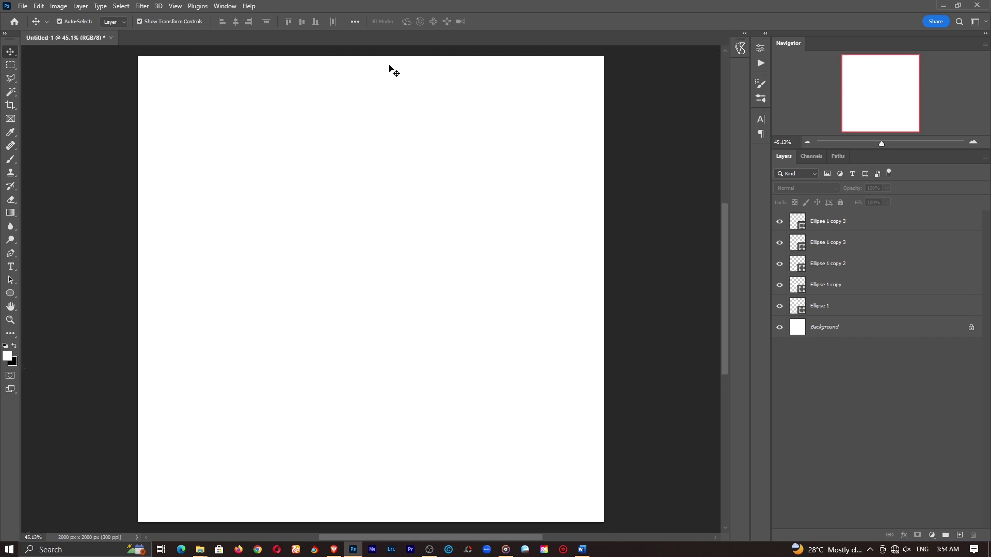
{"action": "key", "text": "ctrl+r"}
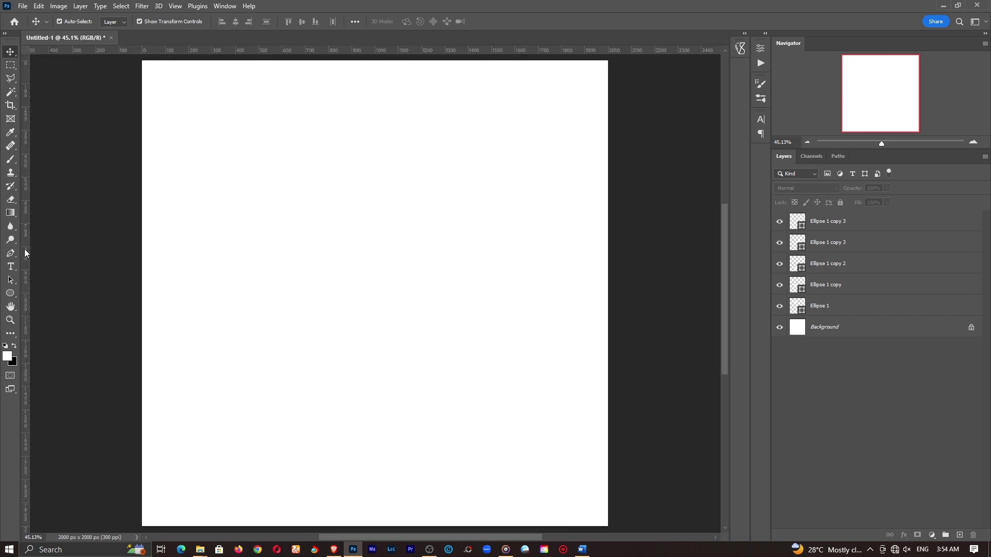
{"action": "left_click_drag", "start_coordinate": [24, 249], "coordinate": [375, 252]}
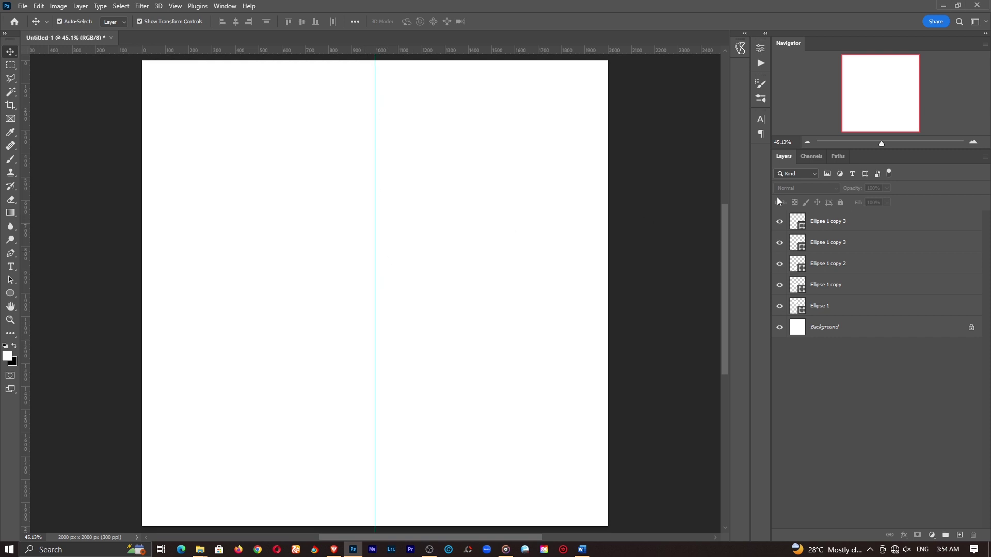
Step: Move all five circle layers 50 px to the right, then fit the canvas in the window
{"action": "left_click", "coordinate": [838, 310]}
{"action": "left_click", "coordinate": [846, 223], "text": "shift"}
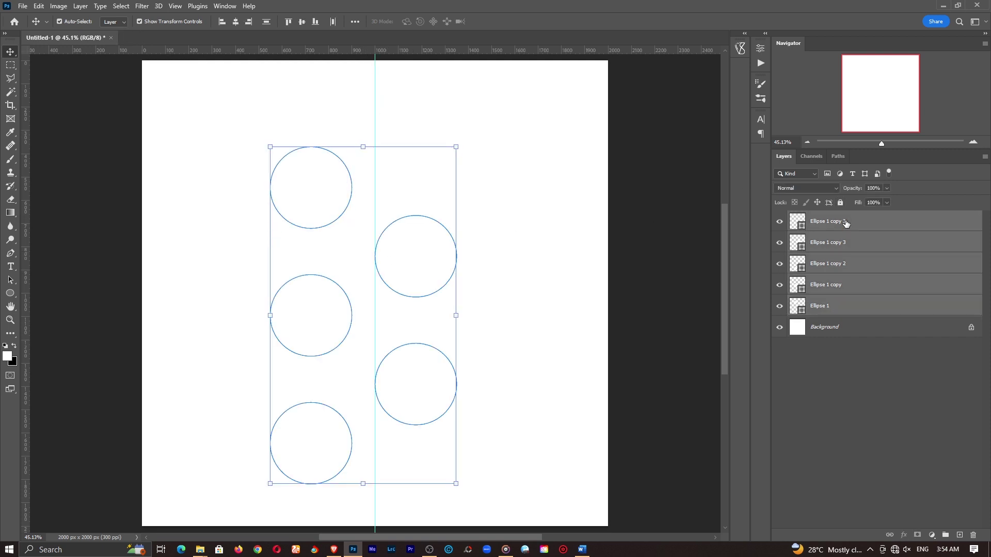
{"action": "left_click", "coordinate": [833, 312]}
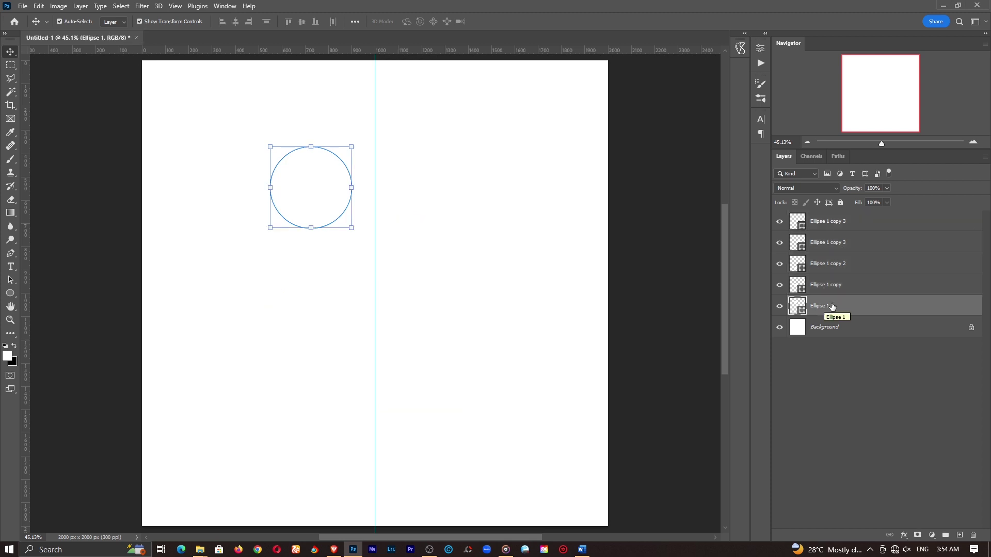
{"action": "left_click", "coordinate": [833, 223], "text": "shift"}
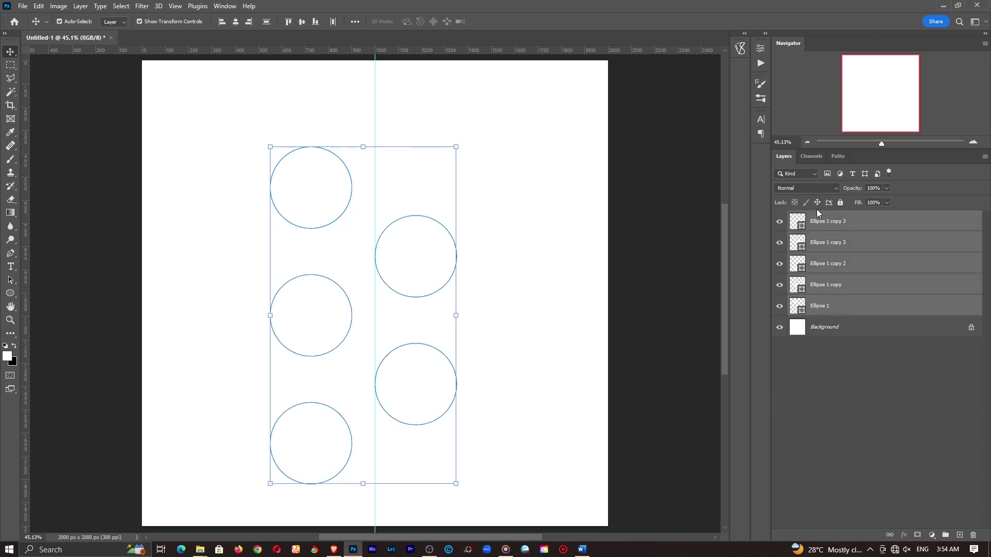
{"action": "mouse_move", "coordinate": [409, 250]}
{"action": "left_mouse_down"}
{"action": "mouse_move", "coordinate": [429, 243]}
{"action": "mouse_move", "coordinate": [421, 243]}
{"action": "left_mouse_up"}
{"action": "key", "text": "ctrl+space"}
{"action": "left_click_drag", "start_coordinate": [378, 140], "coordinate": [430, 138]}
{"action": "key", "text": "z"}
{"action": "left_click", "coordinate": [310, 21]}
{"action": "left_click", "coordinate": [834, 375]}
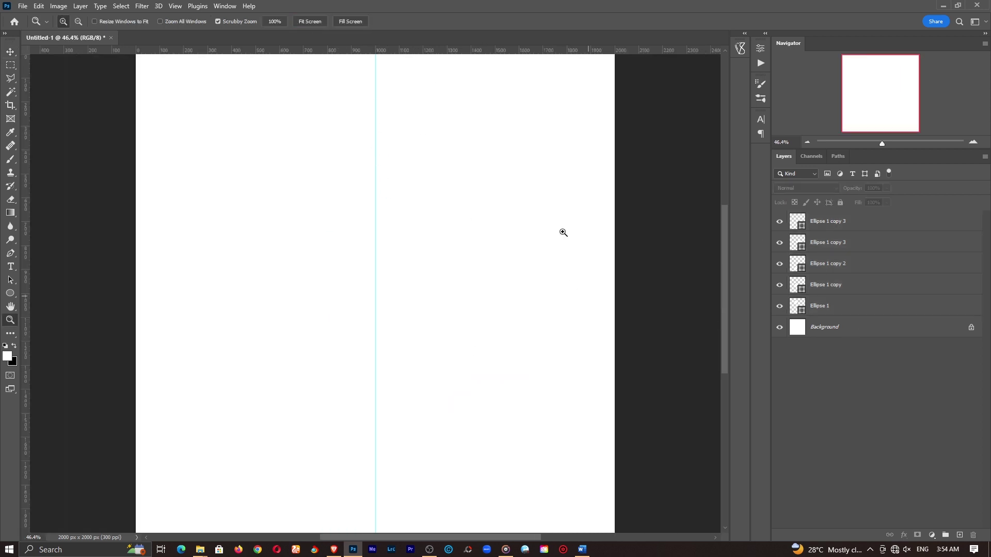
{"action": "left_click", "coordinate": [895, 310]}
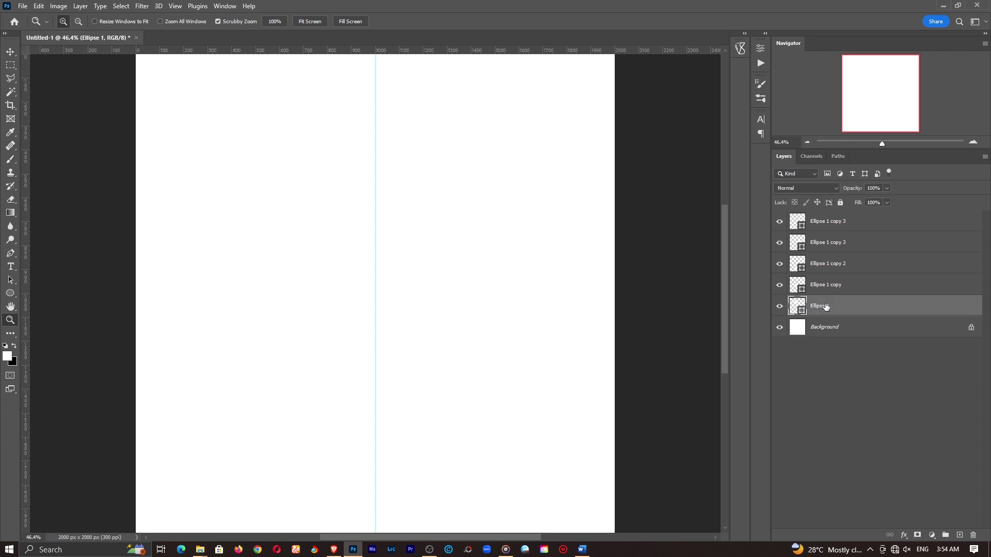
Step: Add a Stroke layer style to Ellipse 1 with its position set to Inside
{"action": "left_click", "coordinate": [904, 536]}
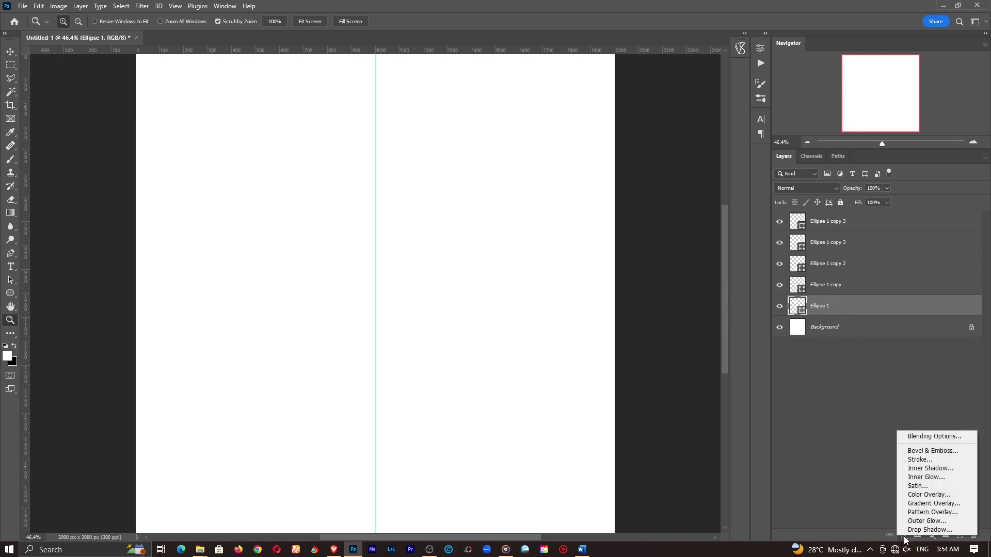
{"action": "left_click", "coordinate": [924, 460]}
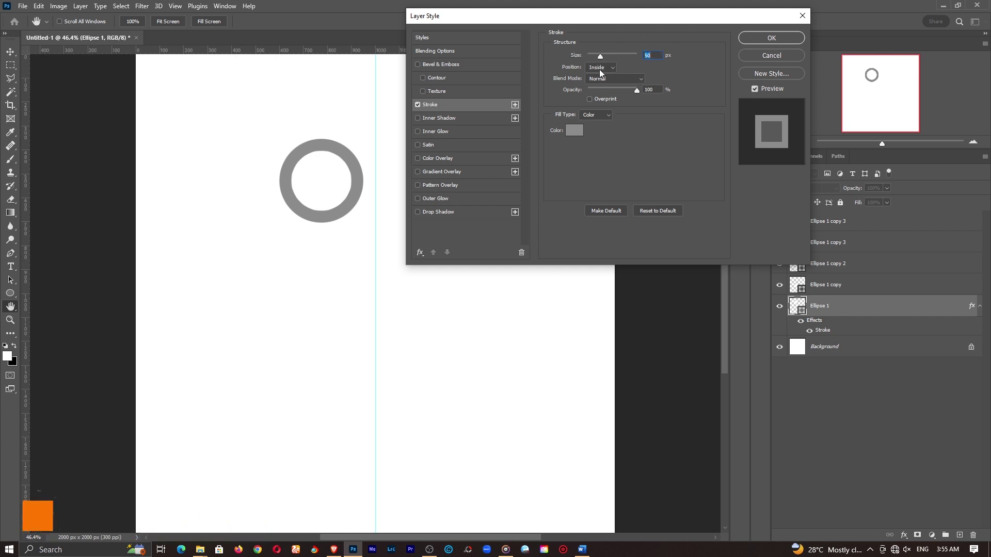
{"action": "left_click", "coordinate": [420, 103]}
{"action": "left_click", "coordinate": [419, 103]}
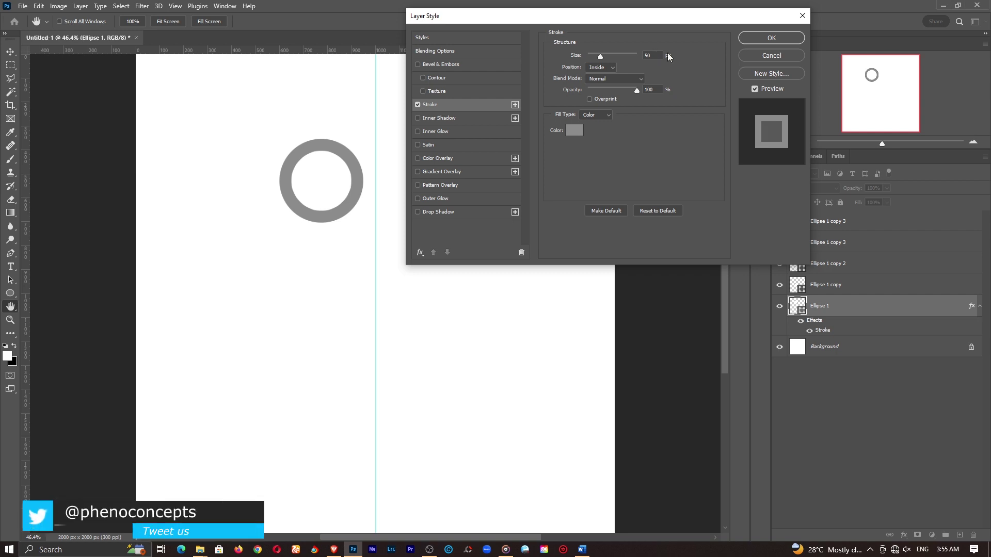
{"action": "left_click", "coordinate": [598, 68]}
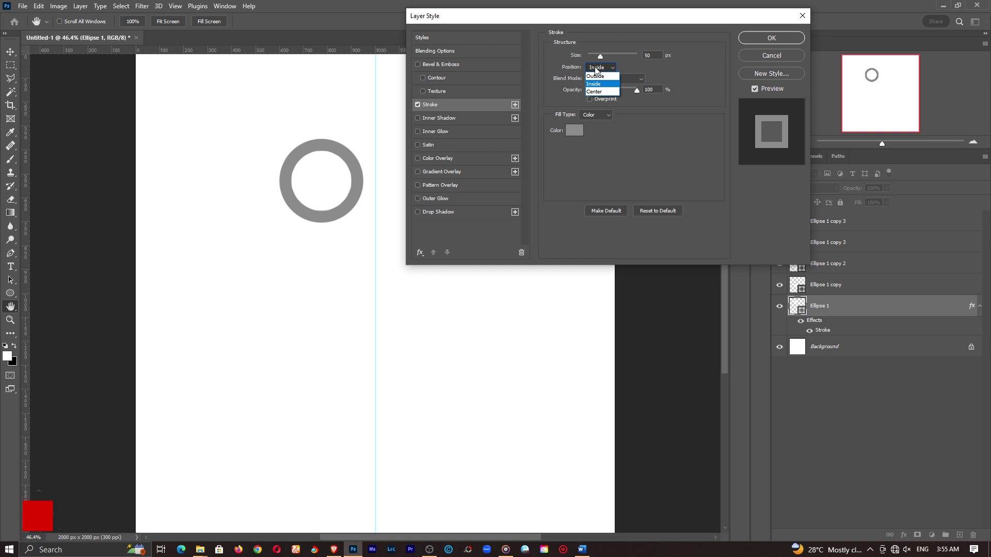
{"action": "left_click", "coordinate": [599, 84]}
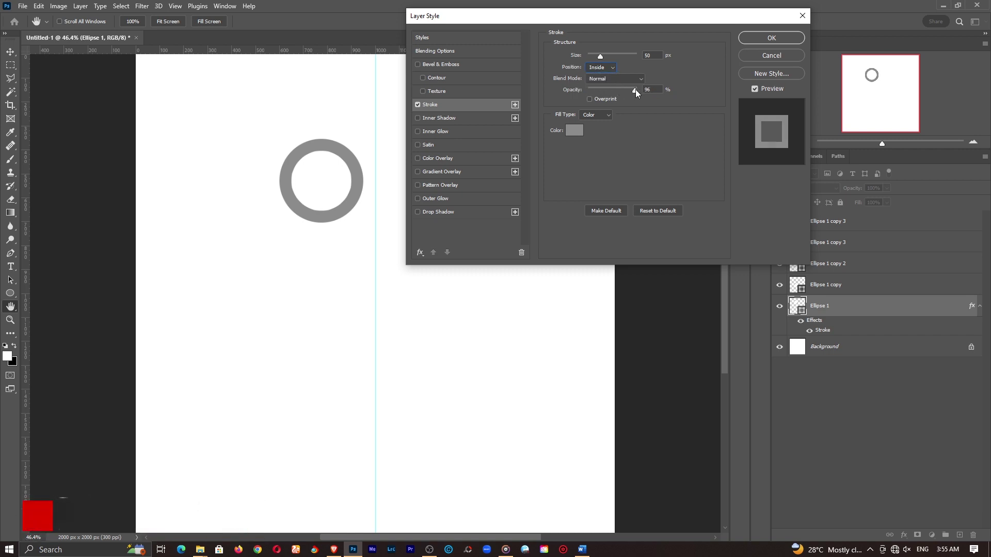
Step: Keep stroke opacity at 100 and change the stroke colour from grey to purple
{"action": "double_click", "coordinate": [649, 90]}
{"action": "type", "text": "86"}
{"action": "double_click", "coordinate": [648, 90]}
{"action": "type", "text": "100"}
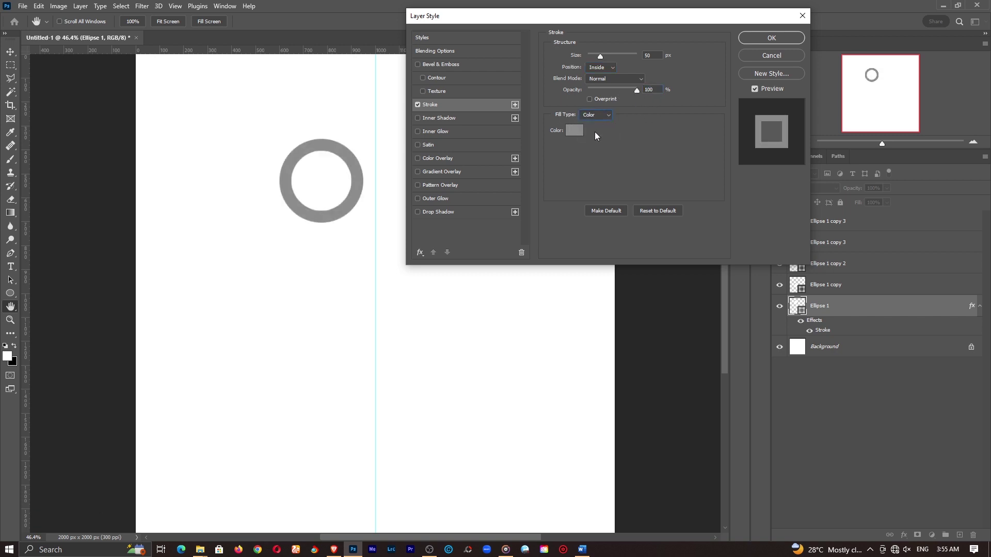
{"action": "left_click", "coordinate": [573, 131]}
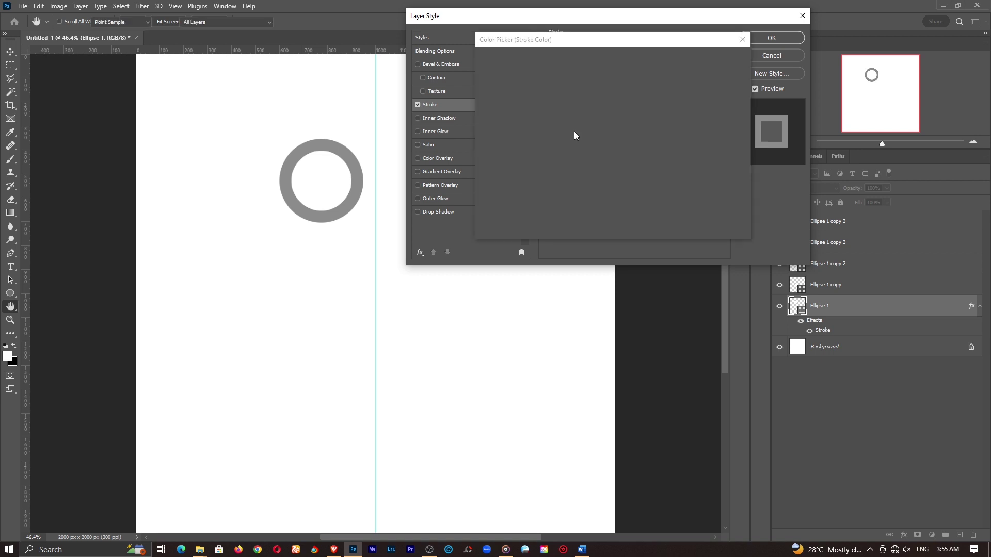
{"action": "left_click", "coordinate": [605, 100]}
{"action": "mouse_move", "coordinate": [625, 75]}
{"action": "left_mouse_down"}
{"action": "mouse_move", "coordinate": [624, 91]}
{"action": "mouse_move", "coordinate": [598, 90]}
{"action": "left_mouse_up"}
{"action": "left_click", "coordinate": [701, 60]}
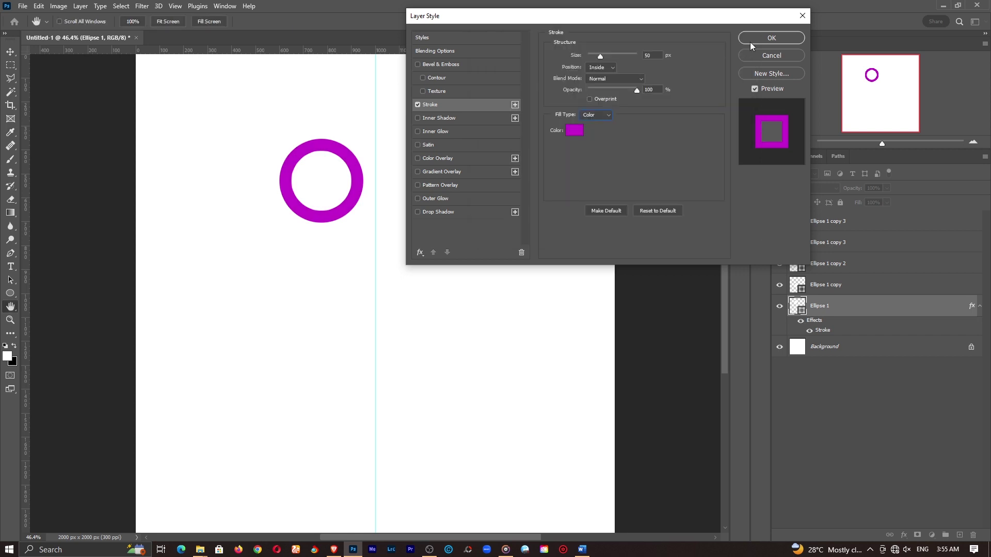
{"action": "left_click", "coordinate": [751, 41]}
{"action": "left_click", "coordinate": [981, 307]}
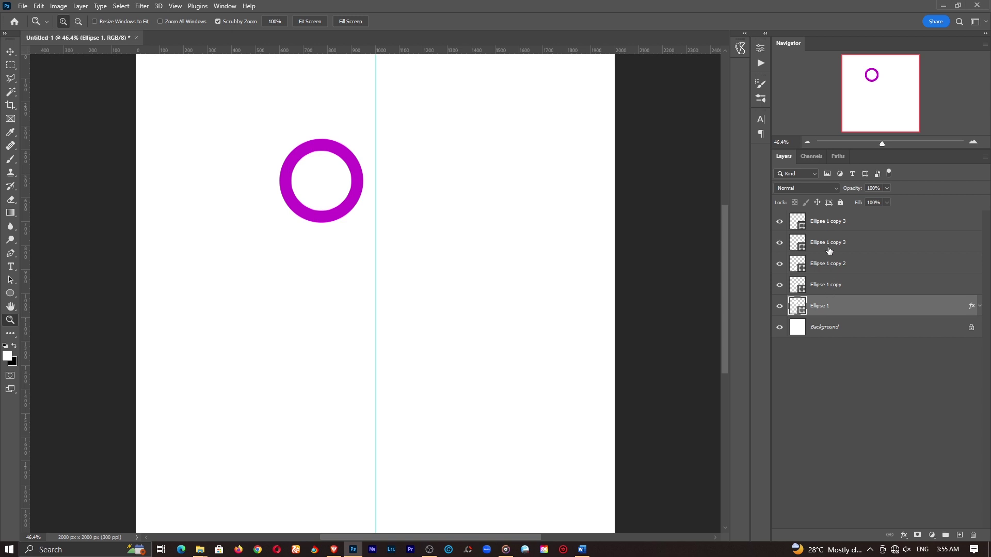
Step: Copy Ellipse 1's purple stroke style and paste it onto the four Ellipse 1 copy layers
{"action": "right_click", "coordinate": [828, 308]}
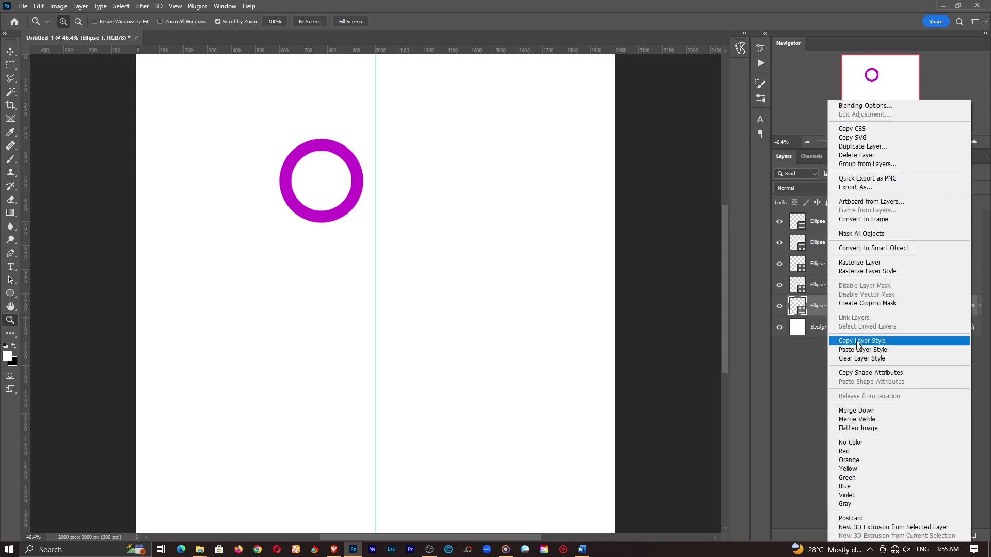
{"action": "left_click", "coordinate": [859, 343]}
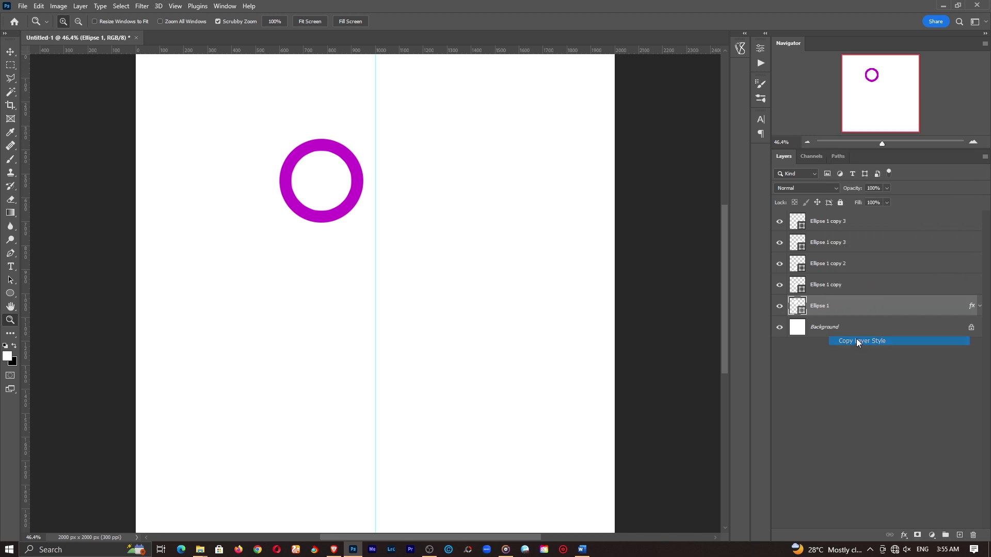
{"action": "left_click", "coordinate": [831, 289]}
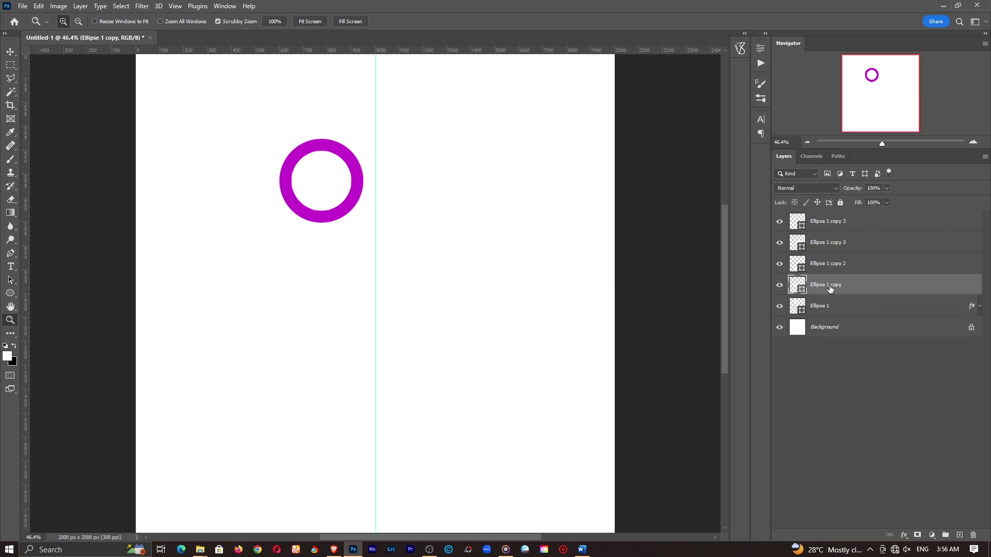
{"action": "left_click", "coordinate": [838, 229], "text": "shift"}
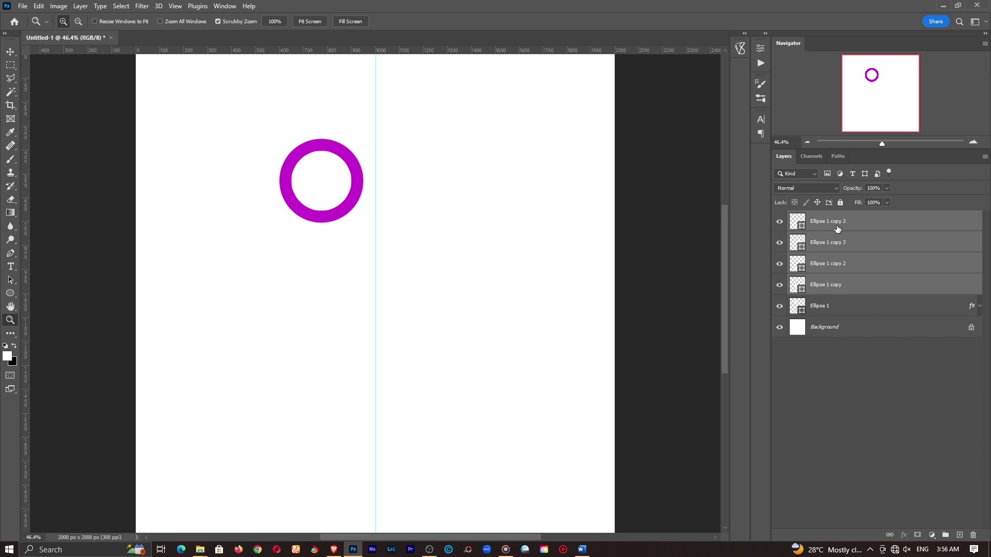
{"action": "right_click", "coordinate": [838, 228]}
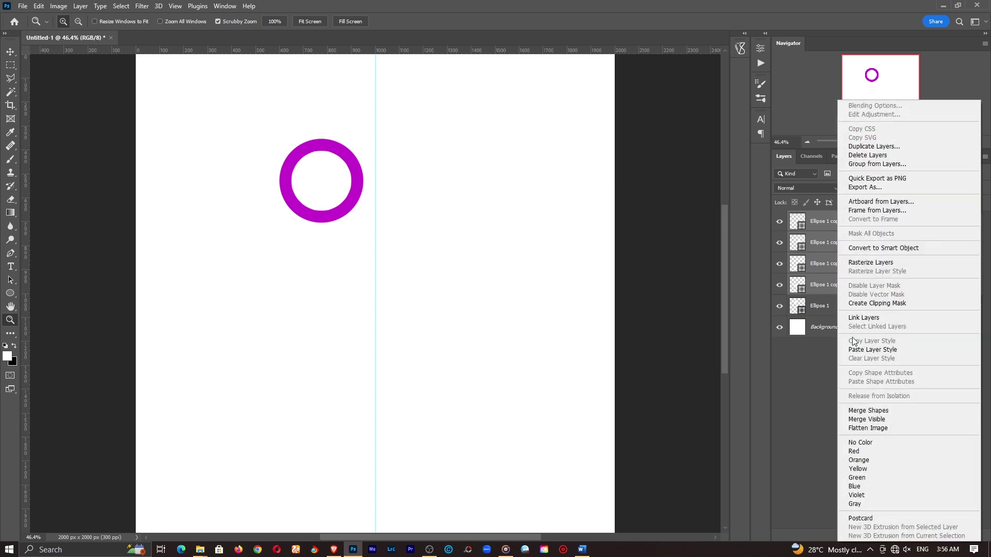
{"action": "left_click", "coordinate": [872, 350]}
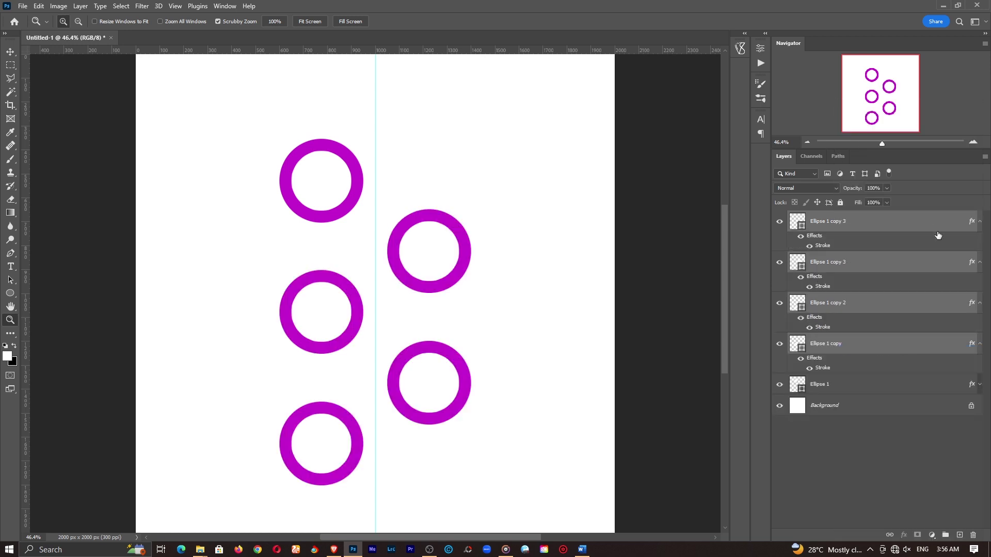
{"action": "left_click", "coordinate": [979, 222], "text": "alt"}
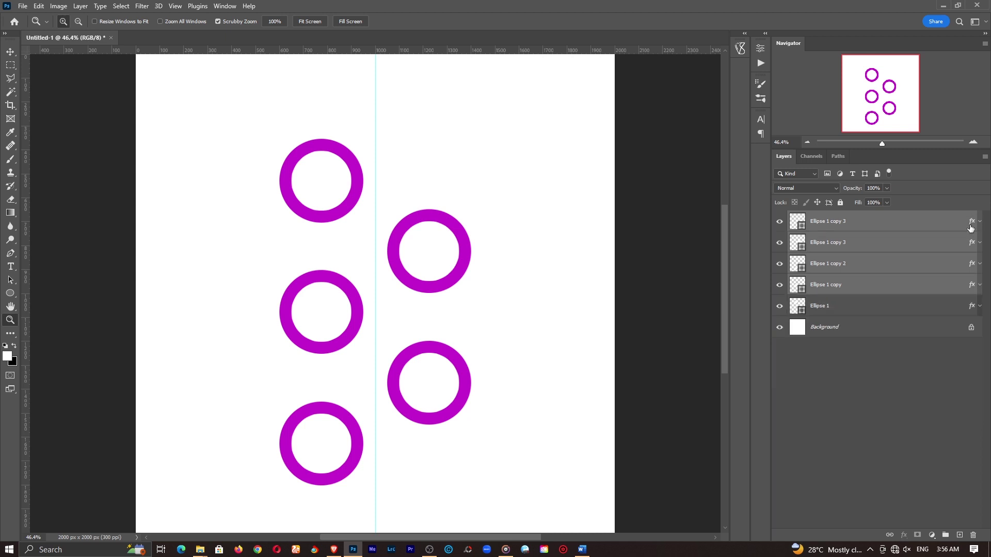
{"action": "left_click", "coordinate": [878, 288]}
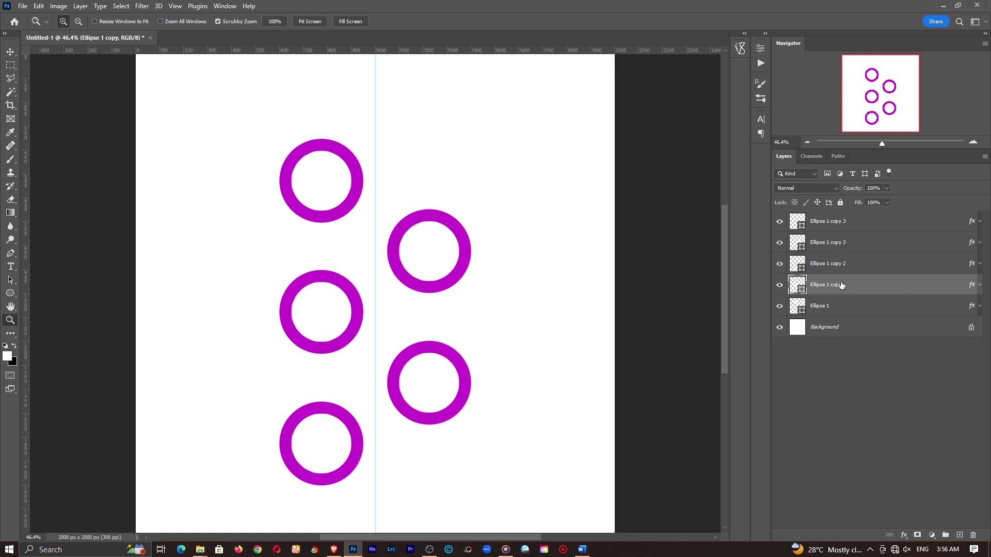
Step: Change the middle-left ring's stroke colour to blue
{"action": "left_click", "coordinate": [904, 535]}
{"action": "left_click", "coordinate": [926, 459]}
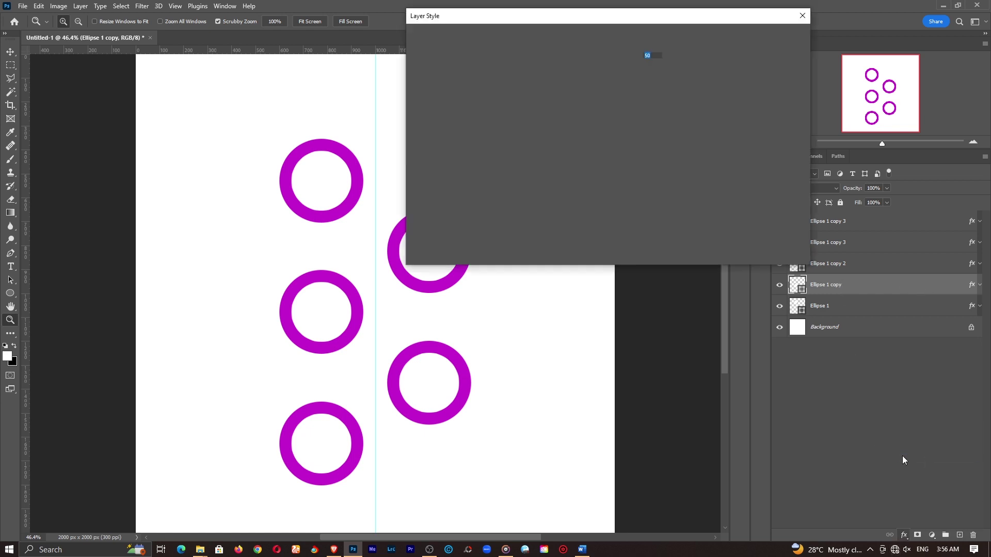
{"action": "left_click", "coordinate": [574, 131]}
{"action": "mouse_move", "coordinate": [622, 88]}
{"action": "left_mouse_down"}
{"action": "mouse_move", "coordinate": [624, 67]}
{"action": "mouse_move", "coordinate": [625, 121]}
{"action": "left_mouse_up"}
{"action": "left_click", "coordinate": [744, 58]}
{"action": "left_click", "coordinate": [772, 39]}
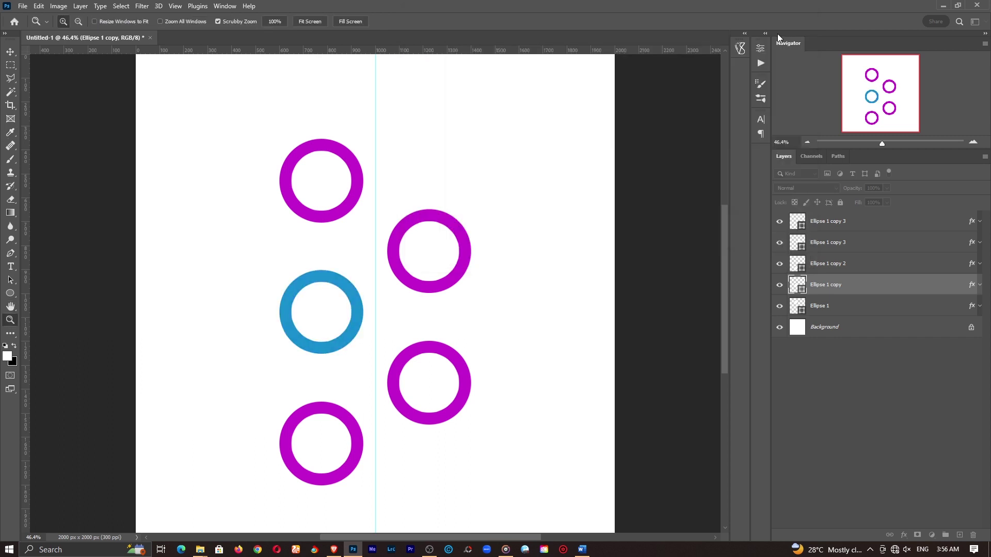
Step: Recolour the bottom-left ring's stroke (Ellipse 1 copy 2) to a darker green
{"action": "left_click", "coordinate": [972, 265]}
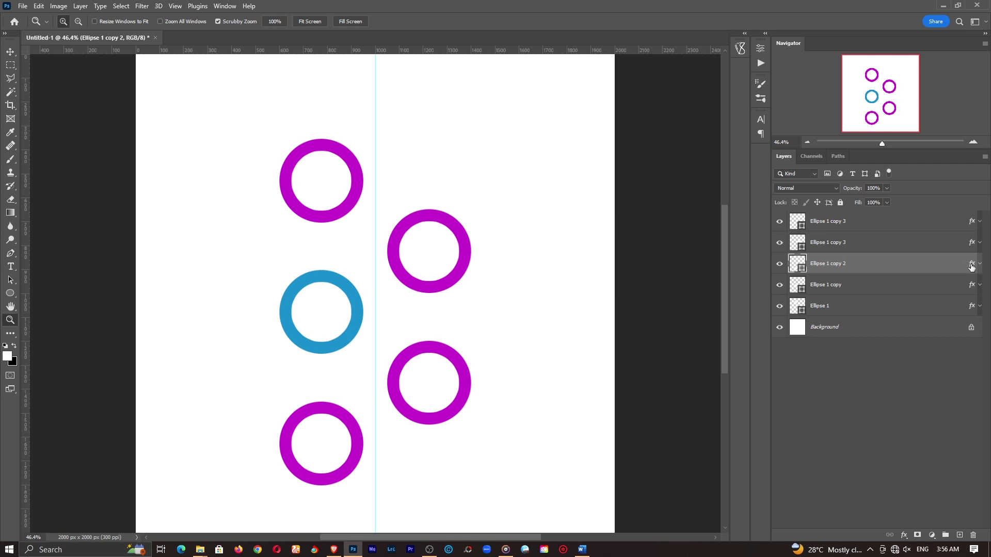
{"action": "double_click", "coordinate": [971, 265]}
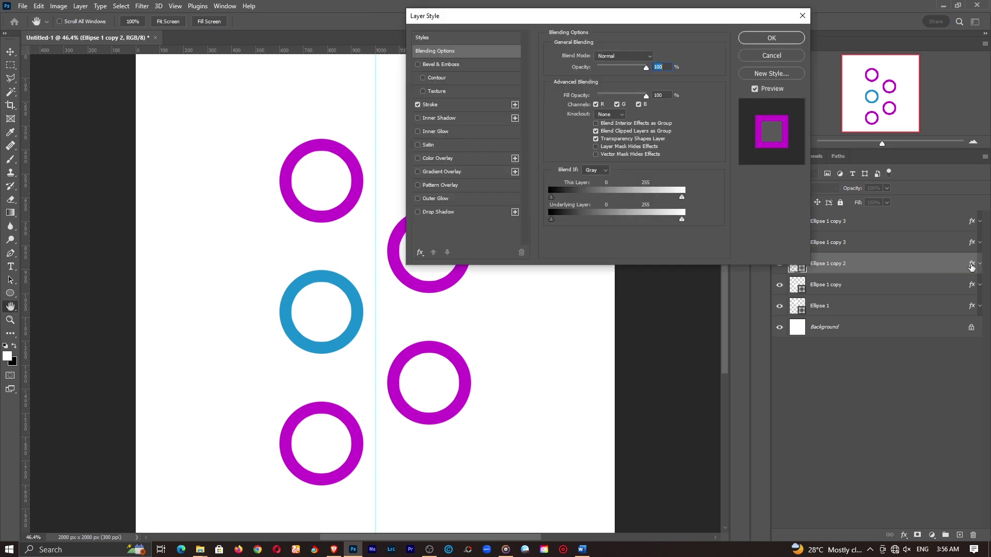
{"action": "left_click", "coordinate": [472, 105]}
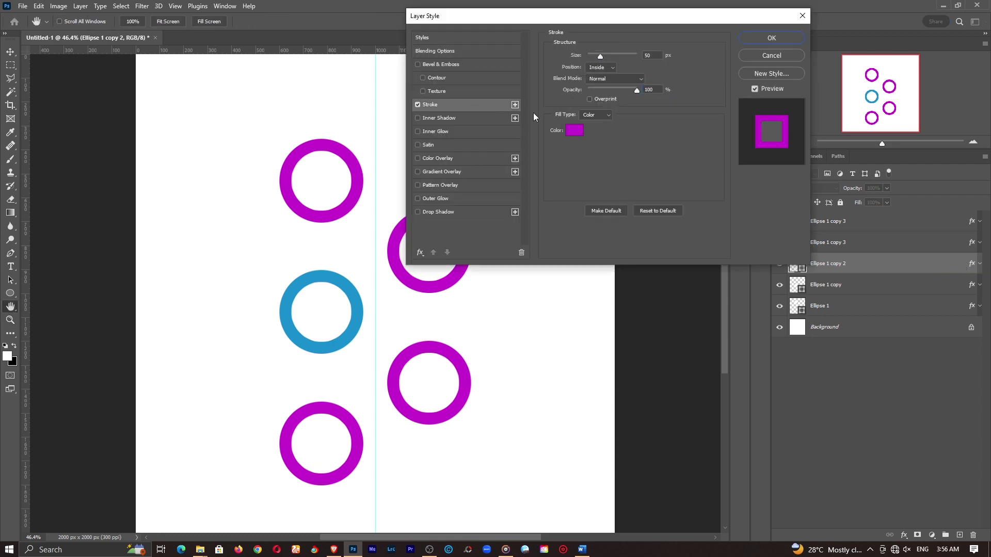
{"action": "left_click", "coordinate": [571, 131]}
{"action": "left_click", "coordinate": [622, 134]}
{"action": "left_click_drag", "start_coordinate": [621, 134], "coordinate": [623, 135]}
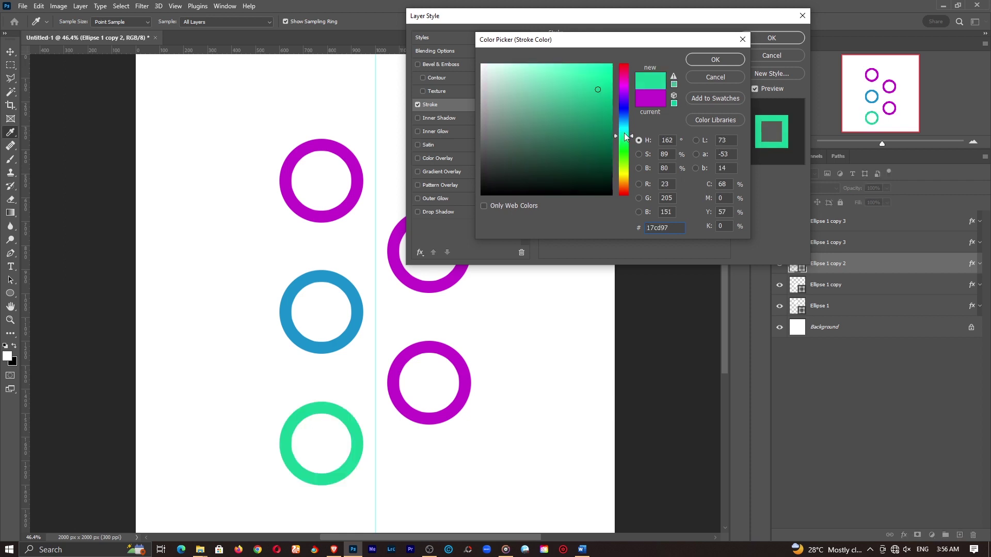
{"action": "left_click", "coordinate": [598, 107]}
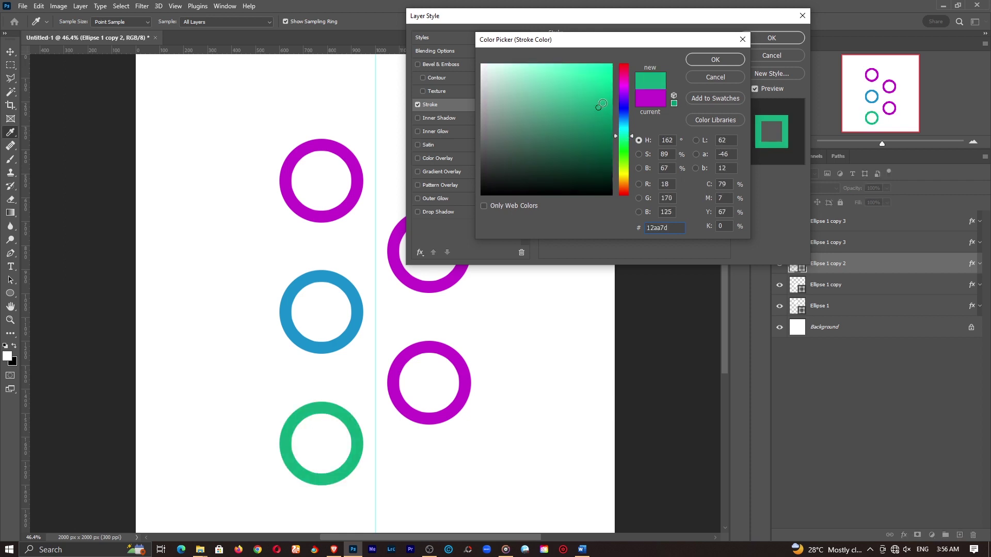
{"action": "left_click", "coordinate": [724, 58]}
{"action": "left_click", "coordinate": [774, 38]}
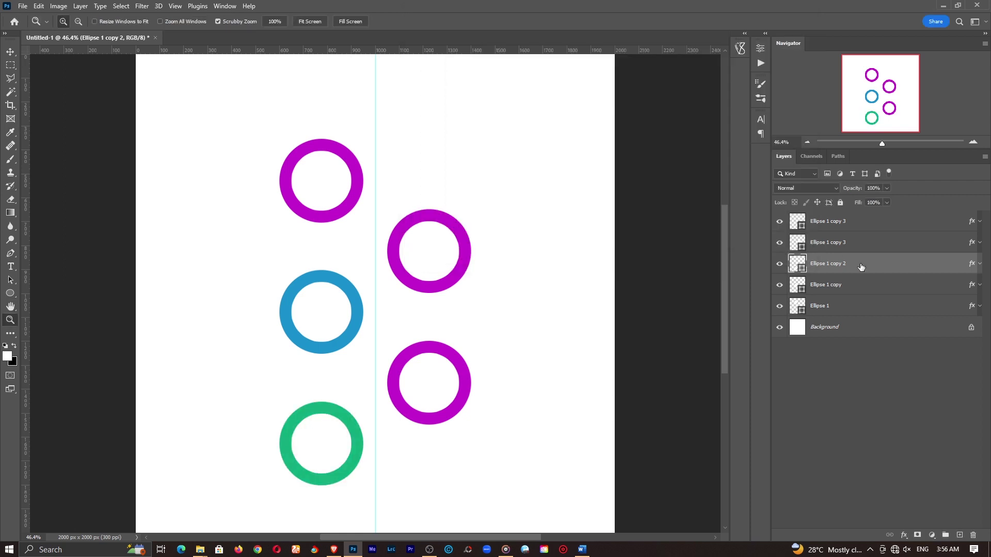
Step: Recolour the upper-right ring's stroke to a bright orange
{"action": "left_click", "coordinate": [973, 244]}
{"action": "double_click", "coordinate": [972, 245]}
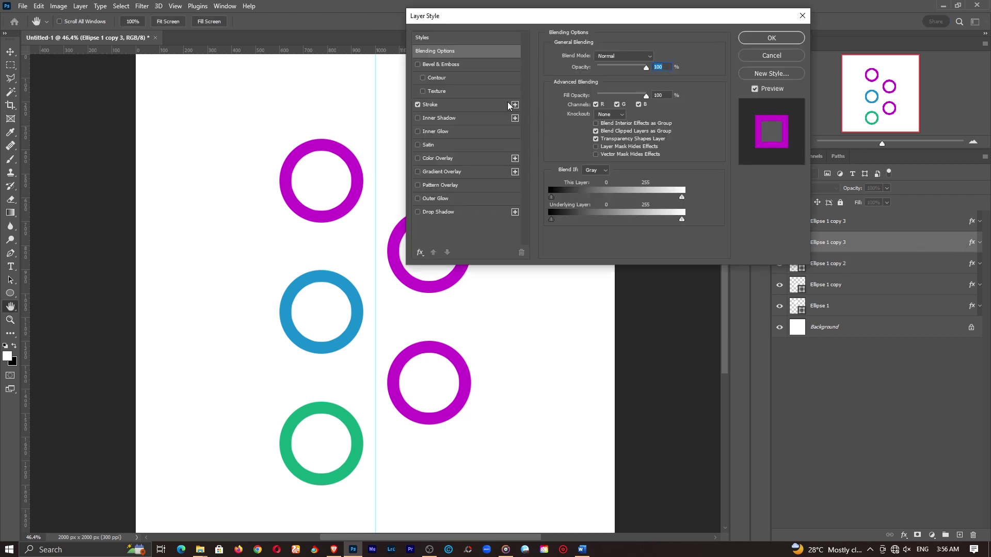
{"action": "left_click", "coordinate": [476, 105]}
{"action": "left_click", "coordinate": [578, 127]}
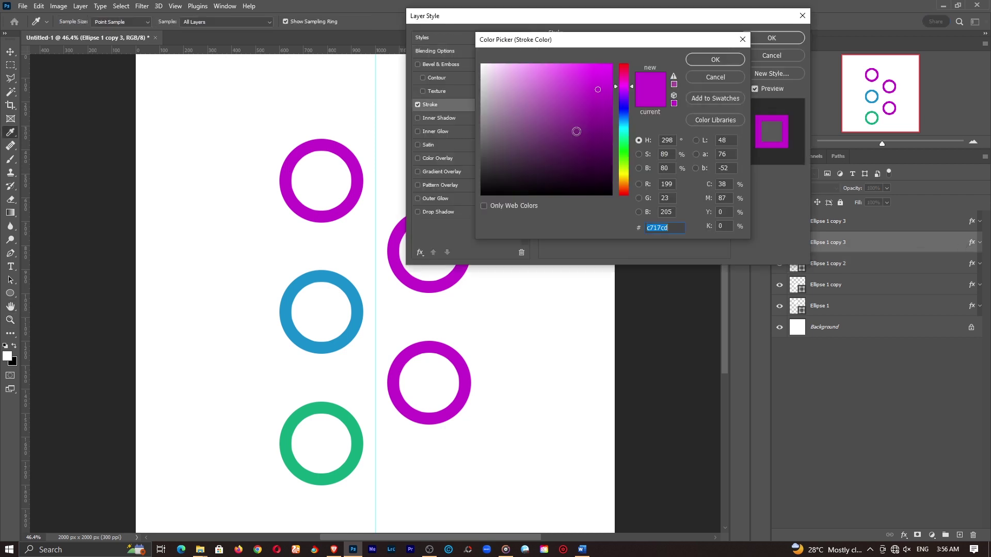
{"action": "left_click", "coordinate": [624, 184]}
{"action": "left_click_drag", "start_coordinate": [624, 181], "coordinate": [624, 181]}
{"action": "left_click", "coordinate": [588, 72]}
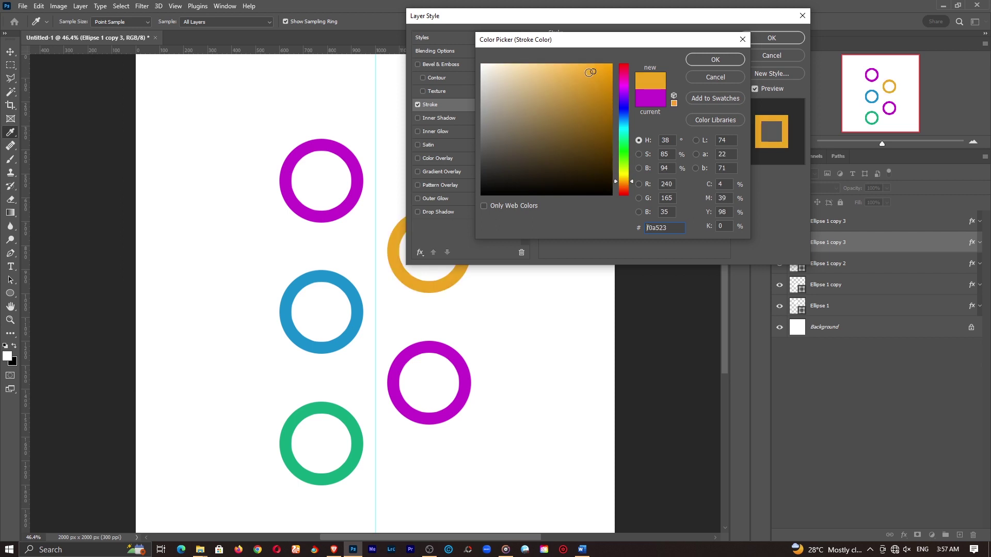
{"action": "left_click", "coordinate": [693, 62]}
{"action": "left_click", "coordinate": [769, 39]}
{"action": "key", "text": "z"}
Step: Recolour the lower-right ring's stroke to a bright red
{"action": "left_click", "coordinate": [972, 221]}
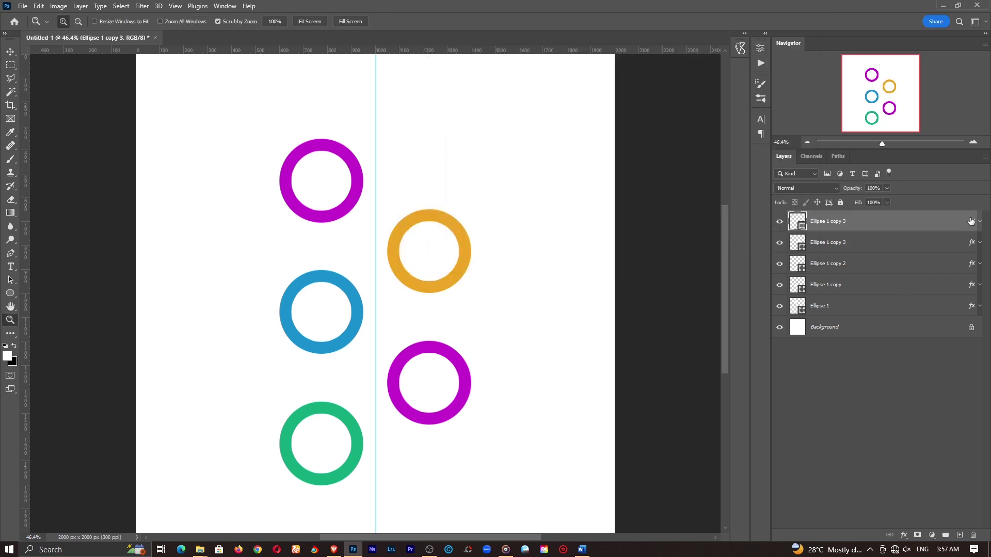
{"action": "double_click", "coordinate": [972, 221]}
{"action": "left_click", "coordinate": [571, 131]}
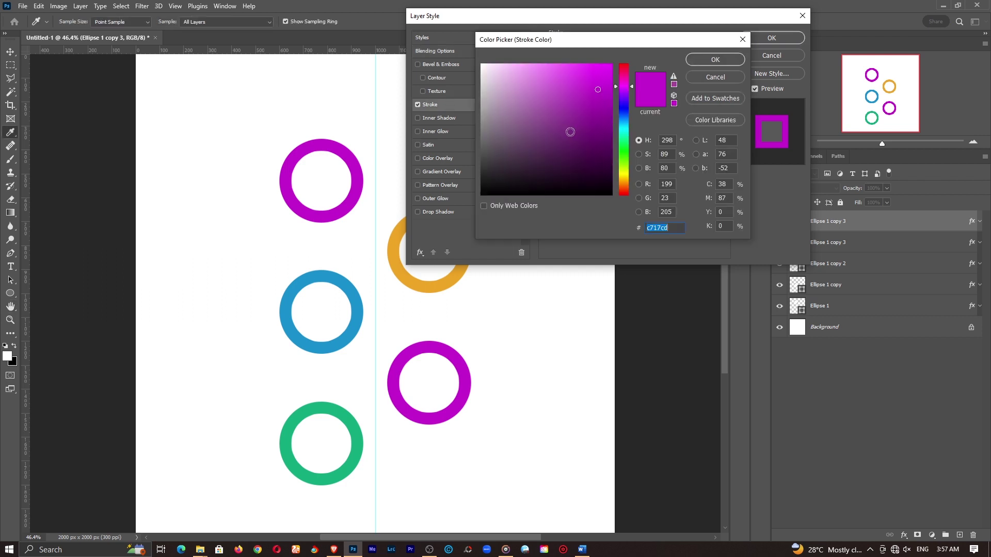
{"action": "left_click_drag", "start_coordinate": [622, 85], "coordinate": [626, 54]}
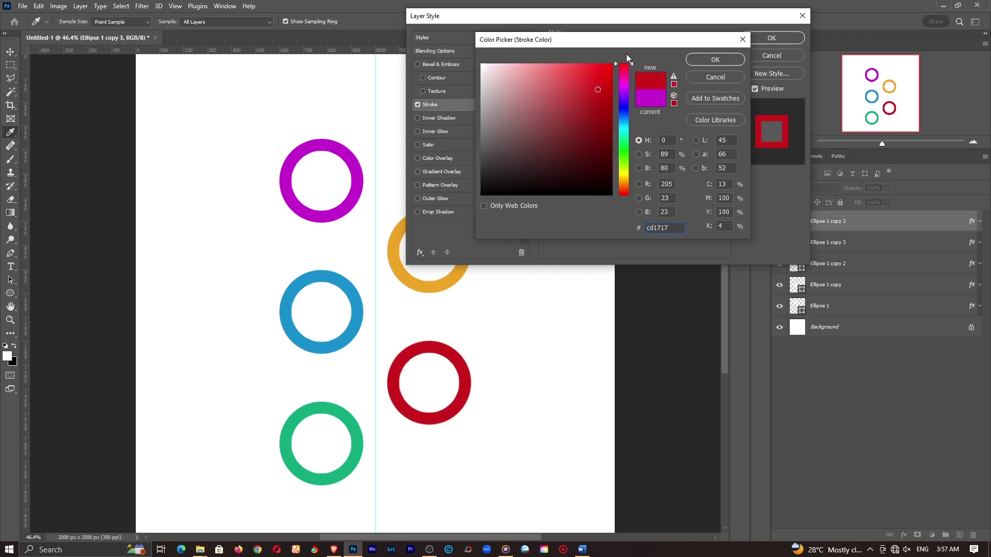
{"action": "left_click_drag", "start_coordinate": [583, 84], "coordinate": [570, 68]}
{"action": "left_click", "coordinate": [700, 60]}
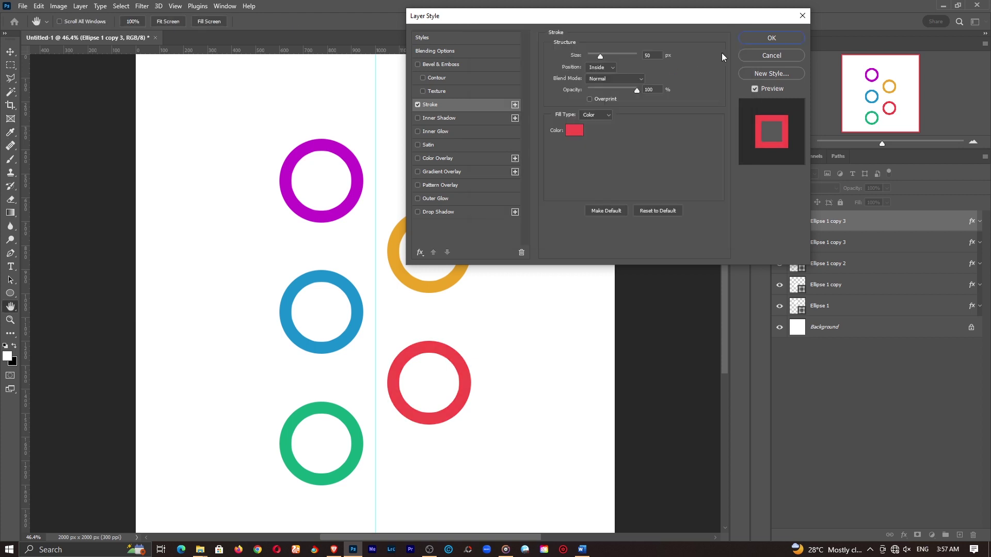
{"action": "left_click", "coordinate": [762, 39]}
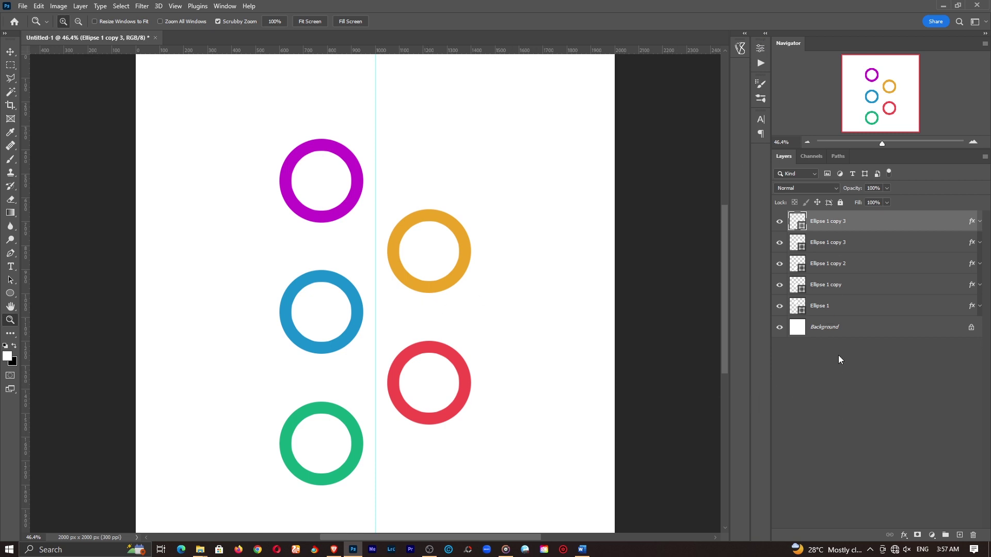
Step: Group Ellipse 1, Ellipse 1 copy, copy 2 and both copy 3 layers separately with Ctrl+G
{"action": "left_click", "coordinate": [842, 334]}
{"action": "left_click", "coordinate": [838, 310]}
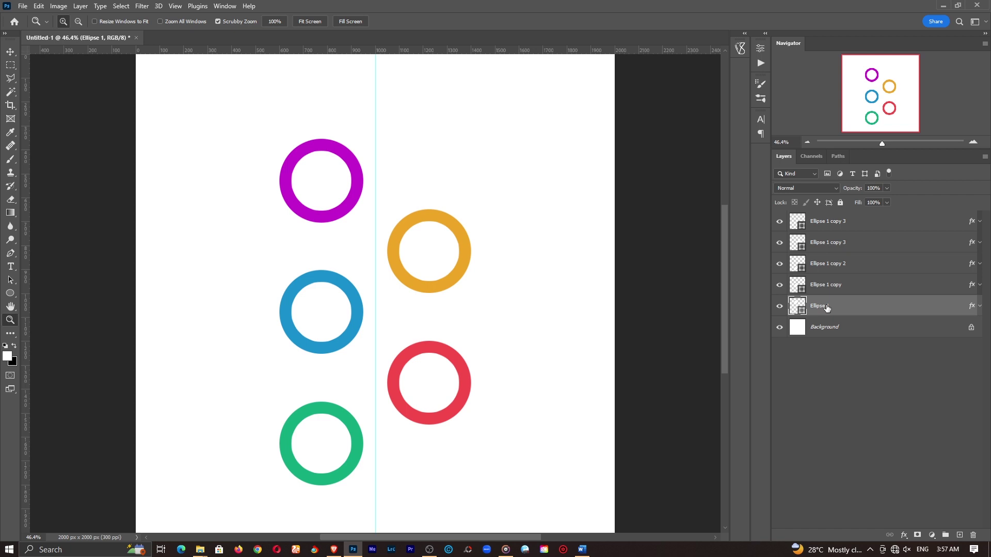
{"action": "key", "text": "ctrl+g"}
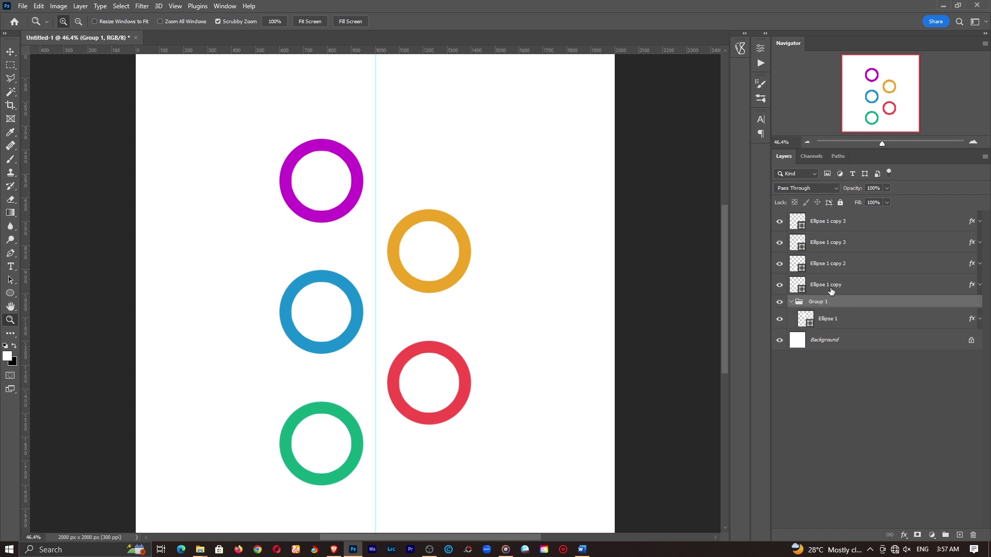
{"action": "left_click", "coordinate": [831, 291]}
{"action": "key", "text": "ctrl+g"}
{"action": "left_click", "coordinate": [833, 270]}
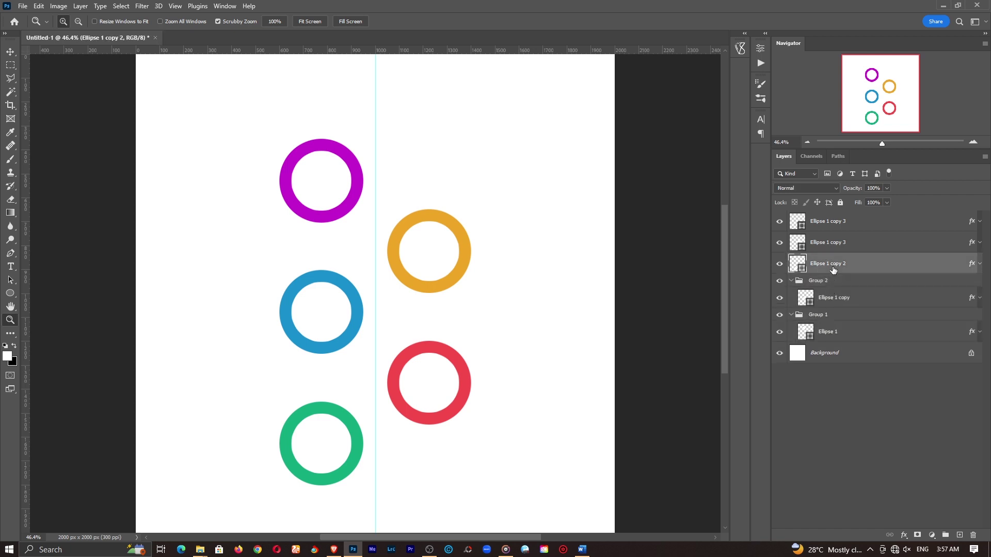
{"action": "key", "text": "ctrl+g"}
{"action": "left_click", "coordinate": [828, 242]}
{"action": "key", "text": "ctrl+g"}
{"action": "left_click", "coordinate": [832, 222]}
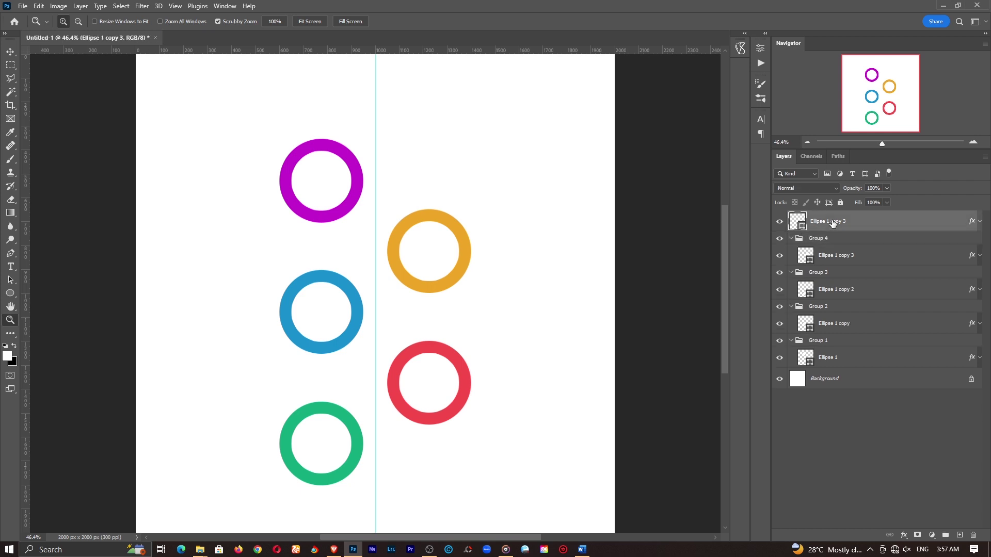
{"action": "key", "text": "ctrl+g"}
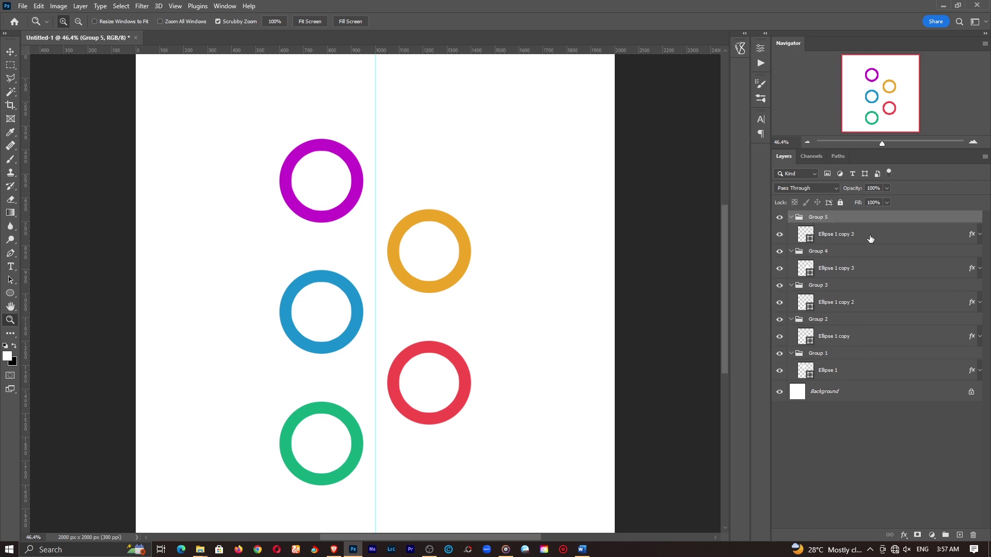
Step: Draw a placeholder text box beside the purple ring and break 'Lorem ipsum' onto its own heading line
{"action": "left_click", "coordinate": [11, 266]}
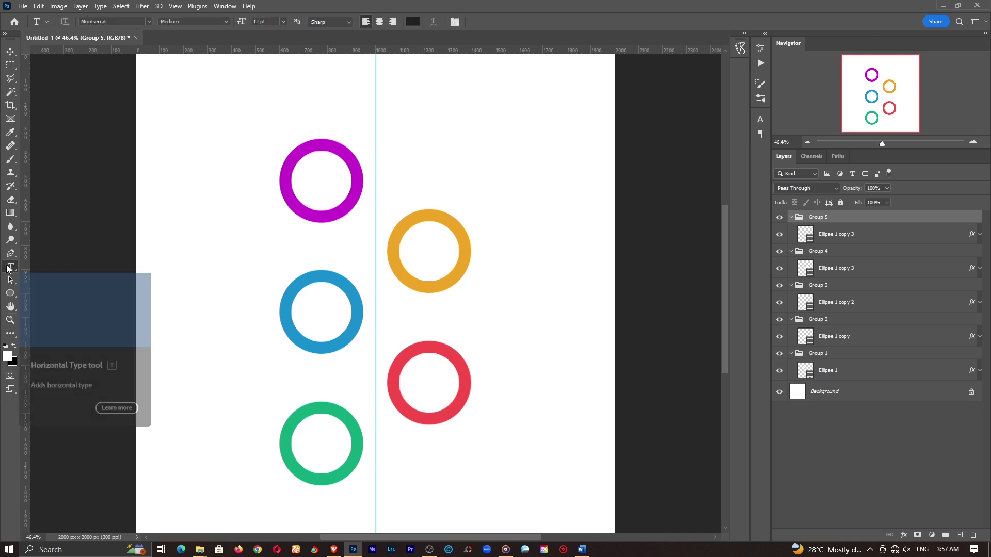
{"action": "right_click", "coordinate": [10, 266]}
{"action": "left_click", "coordinate": [44, 268]}
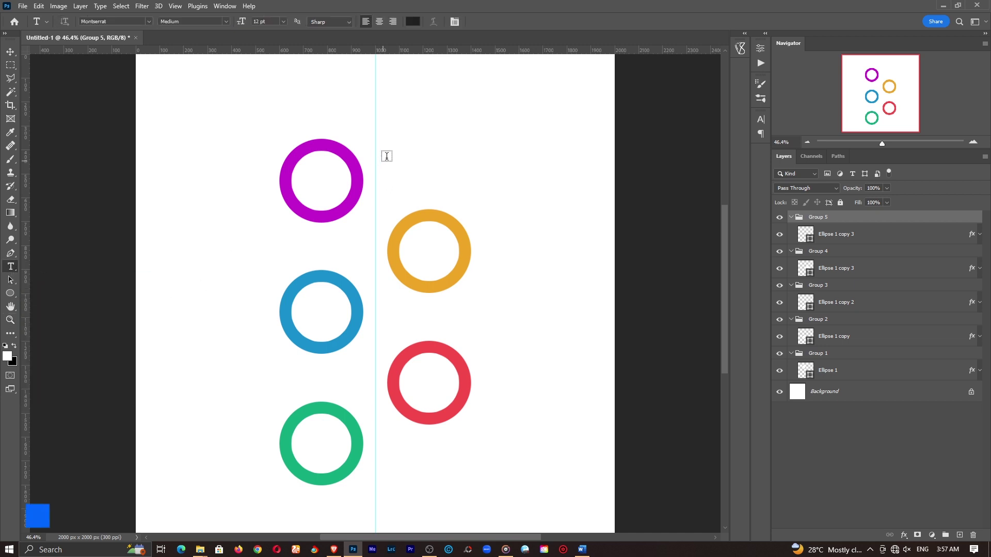
{"action": "left_click_drag", "start_coordinate": [376, 148], "coordinate": [541, 201]}
{"action": "left_click", "coordinate": [483, 169]}
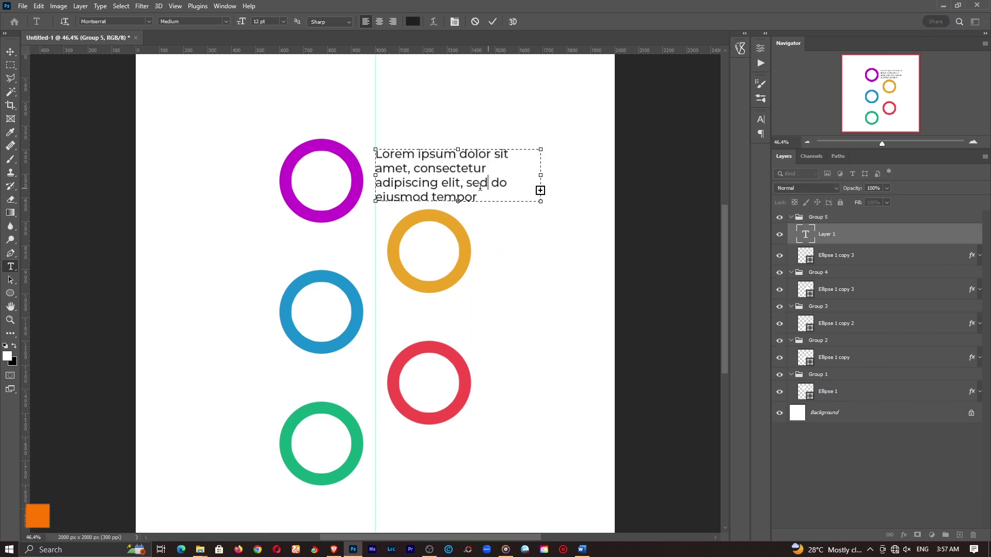
{"action": "key", "text": "Return"}
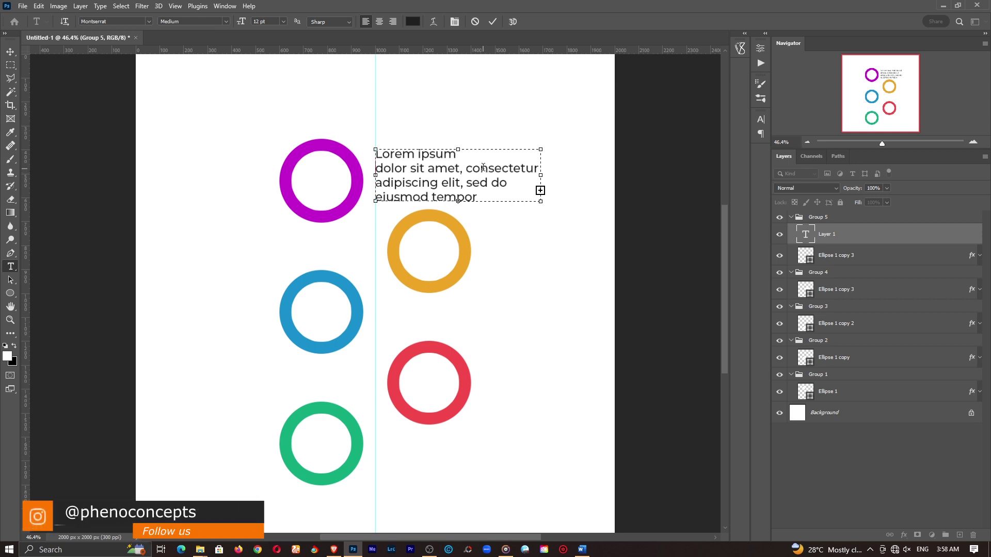
{"action": "left_click_drag", "start_coordinate": [540, 175], "coordinate": [564, 175]}
Step: Set the body text below the heading to 8 pt
{"action": "left_click_drag", "start_coordinate": [375, 169], "coordinate": [543, 188]}
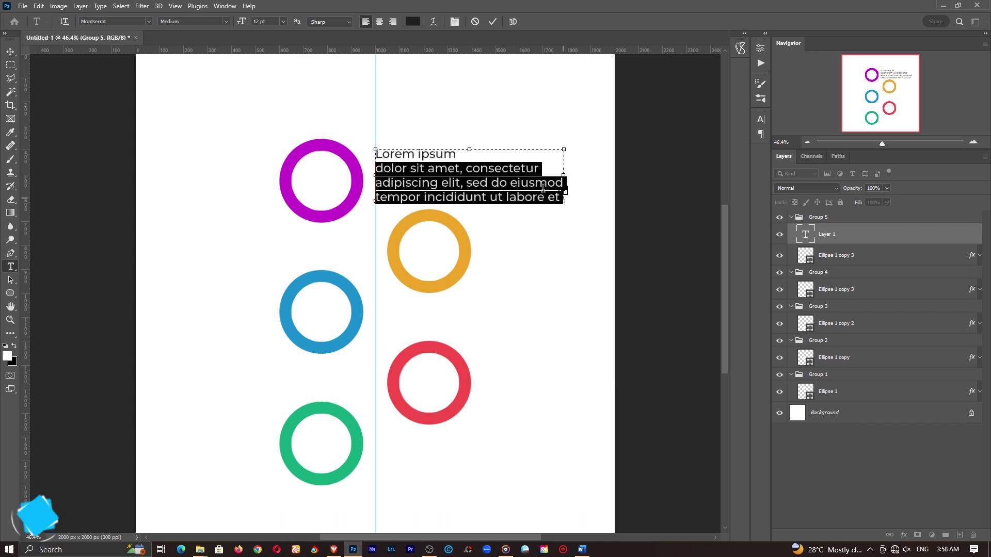
{"action": "left_click", "coordinate": [283, 21]}
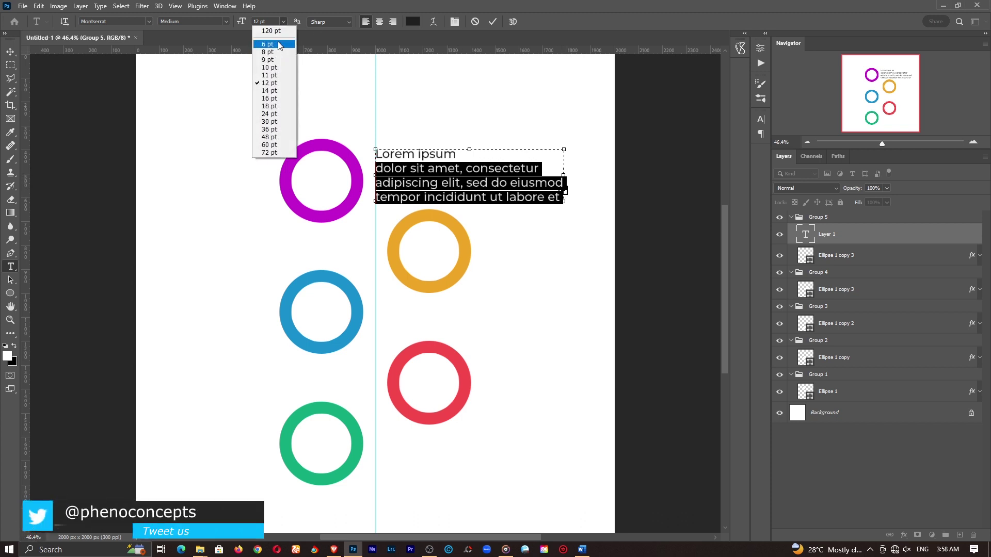
{"action": "left_click", "coordinate": [277, 41]}
{"action": "left_click", "coordinate": [282, 22]}
{"action": "left_click", "coordinate": [271, 52]}
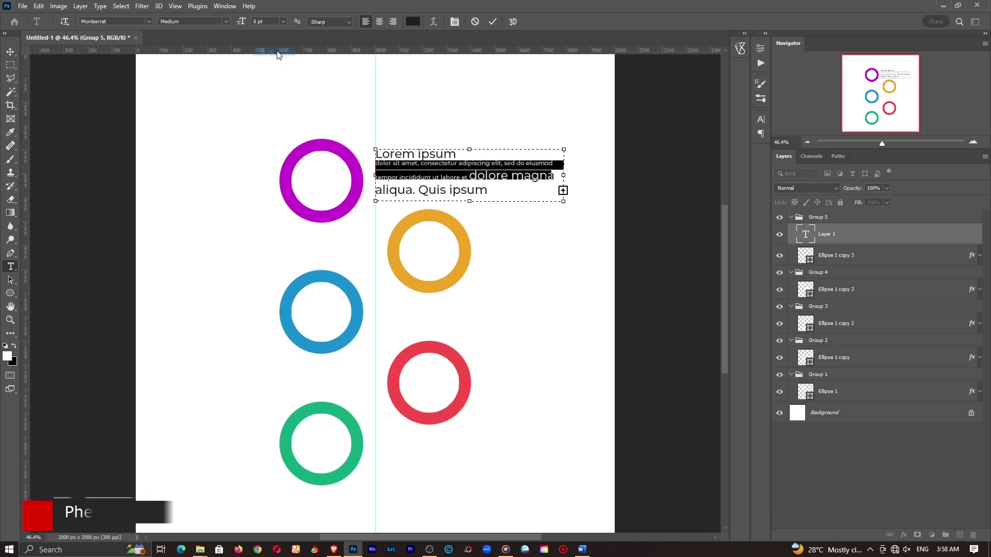
{"action": "left_click", "coordinate": [500, 186]}
{"action": "left_click_drag", "start_coordinate": [540, 188], "coordinate": [375, 165]}
{"action": "left_click", "coordinate": [283, 21]}
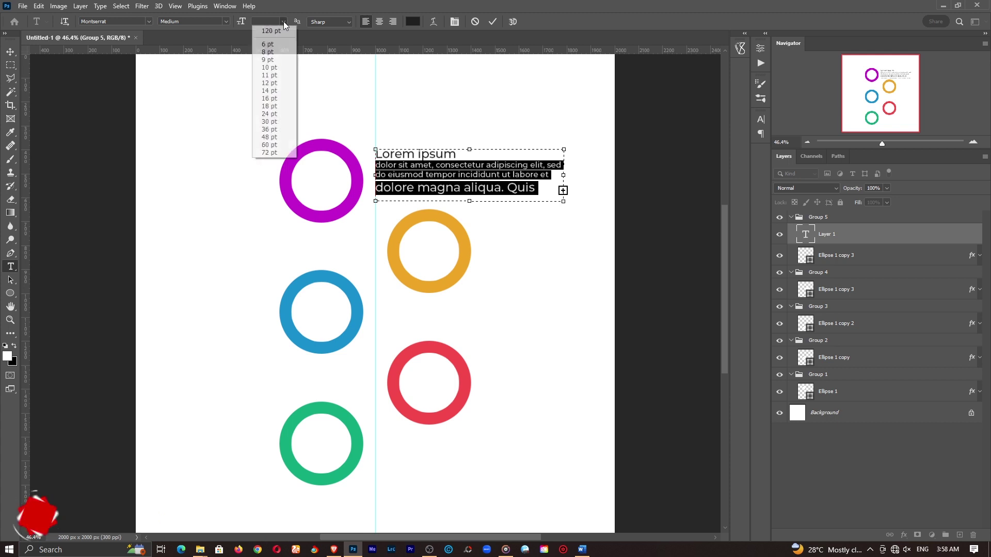
{"action": "left_click", "coordinate": [283, 56]}
{"action": "left_click", "coordinate": [521, 188]}
Step: Delete the extra text after 'magna aliqua.' and shrink the box to fit the paragraph
{"action": "left_click_drag", "start_coordinate": [563, 201], "coordinate": [595, 263]}
{"action": "left_click_drag", "start_coordinate": [460, 233], "coordinate": [438, 187]}
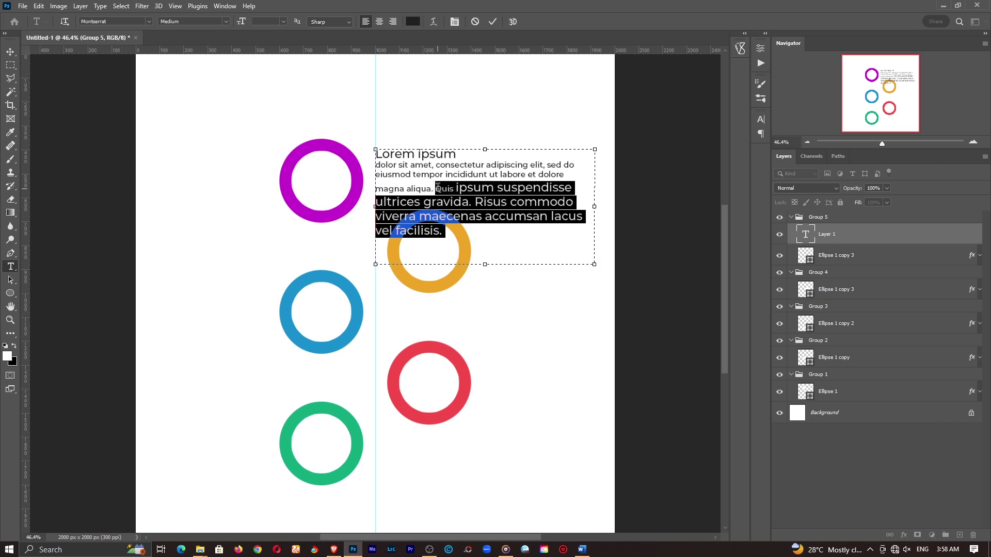
{"action": "key", "text": "BackSpace"}
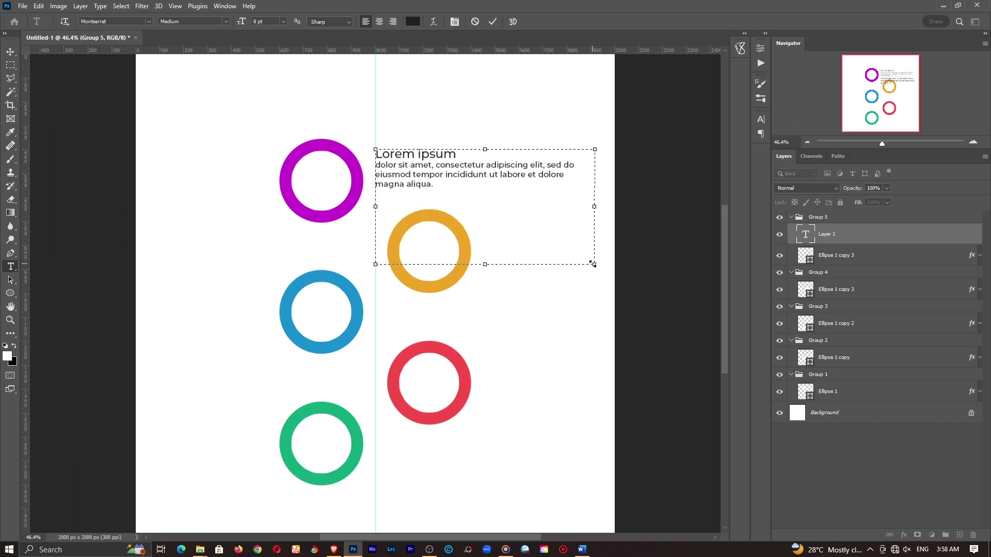
{"action": "left_click_drag", "start_coordinate": [595, 264], "coordinate": [576, 196]}
{"action": "left_click_drag", "start_coordinate": [457, 153], "coordinate": [351, 151]}
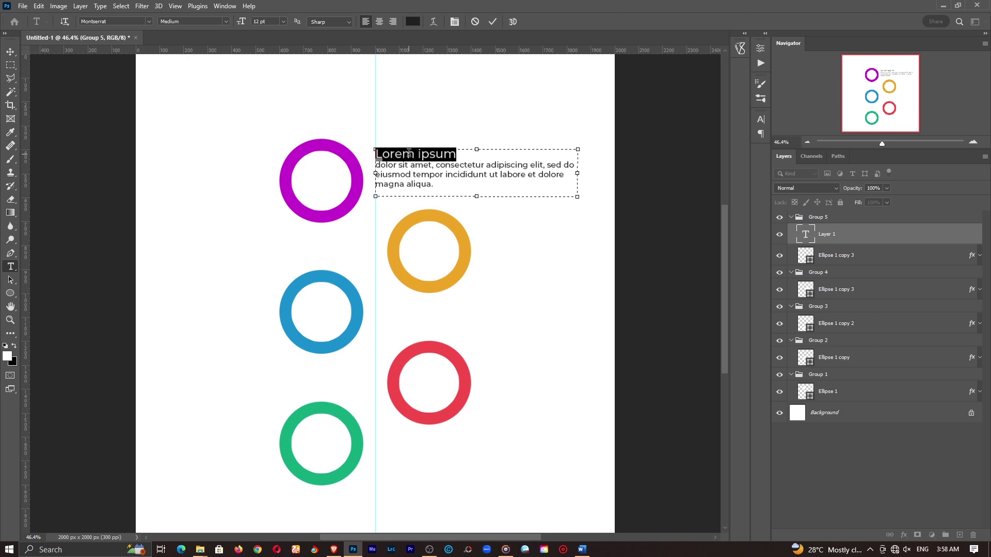
Step: Make the Lorem ipsum heading Bold and All Caps in the Character panel
{"action": "left_click", "coordinate": [225, 6]}
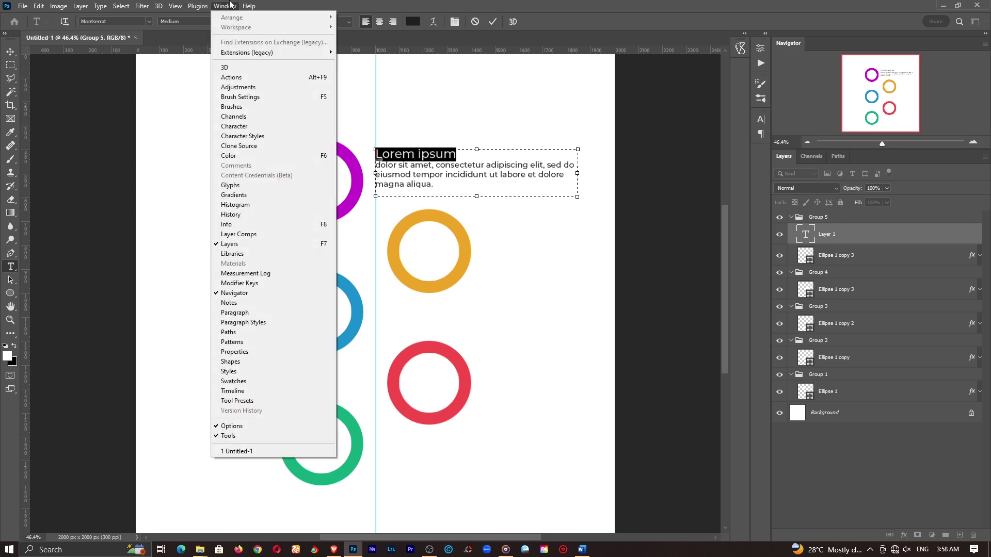
{"action": "left_click", "coordinate": [250, 127]}
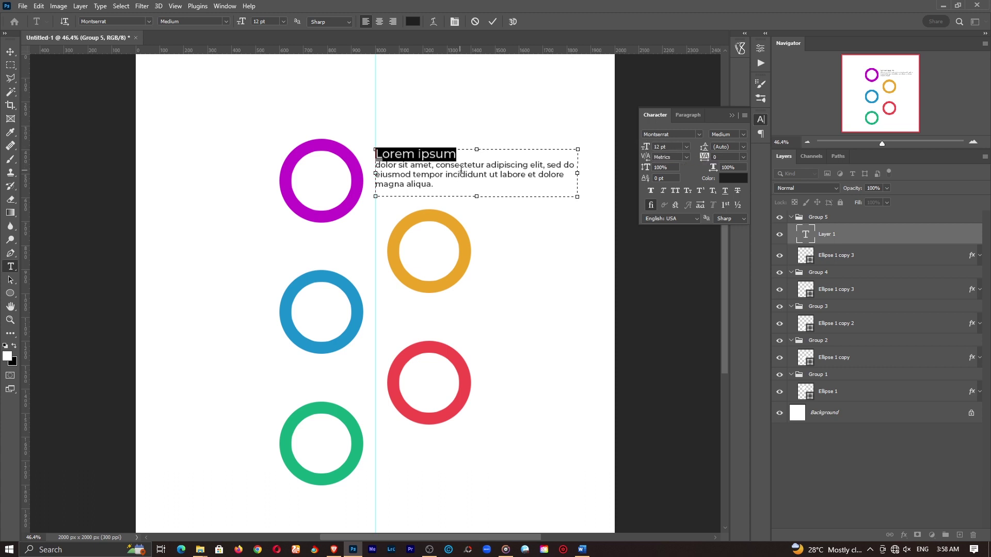
{"action": "left_click", "coordinate": [743, 135]}
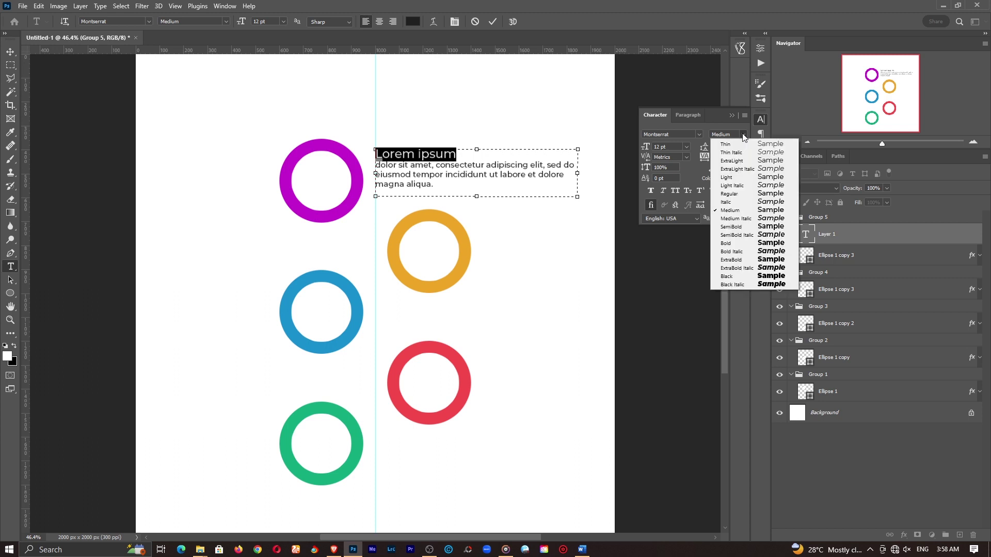
{"action": "left_click", "coordinate": [735, 242]}
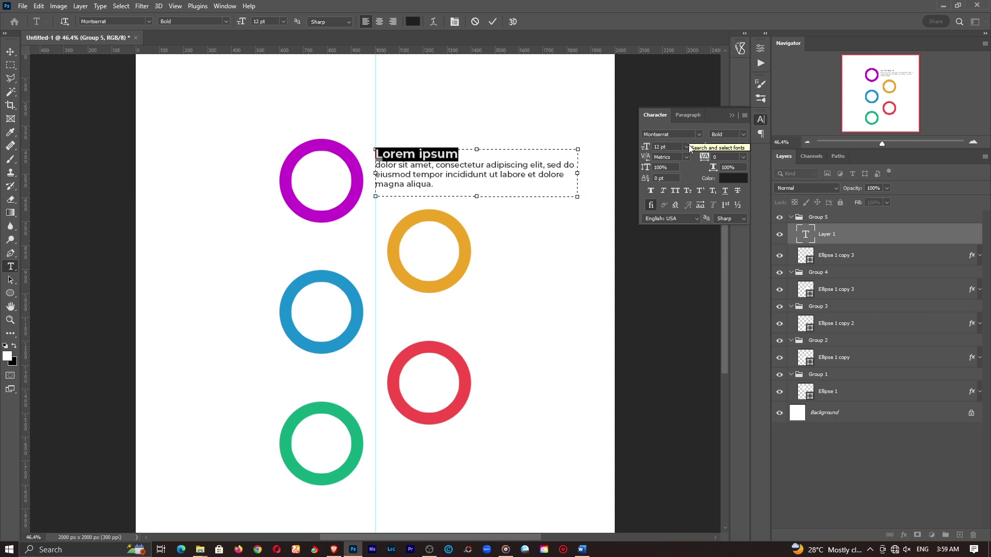
{"action": "left_click", "coordinate": [677, 190]}
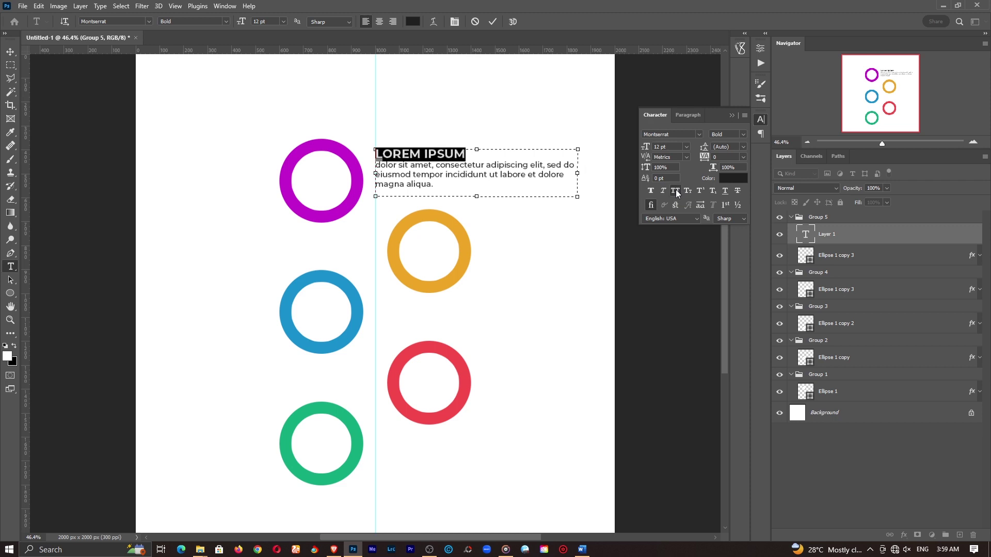
Step: Color the LOREM IPSUM heading purple #c717cd, sampled from the top ring, and commit the text
{"action": "left_click", "coordinate": [500, 168]}
{"action": "left_click_drag", "start_coordinate": [472, 153], "coordinate": [347, 155]}
{"action": "left_click", "coordinate": [413, 21]}
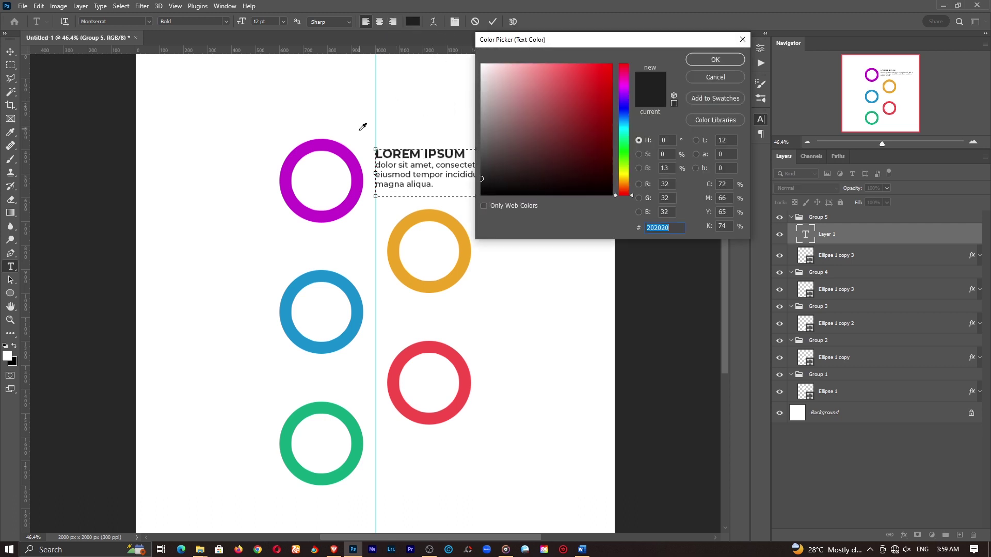
{"action": "left_click", "coordinate": [334, 144]}
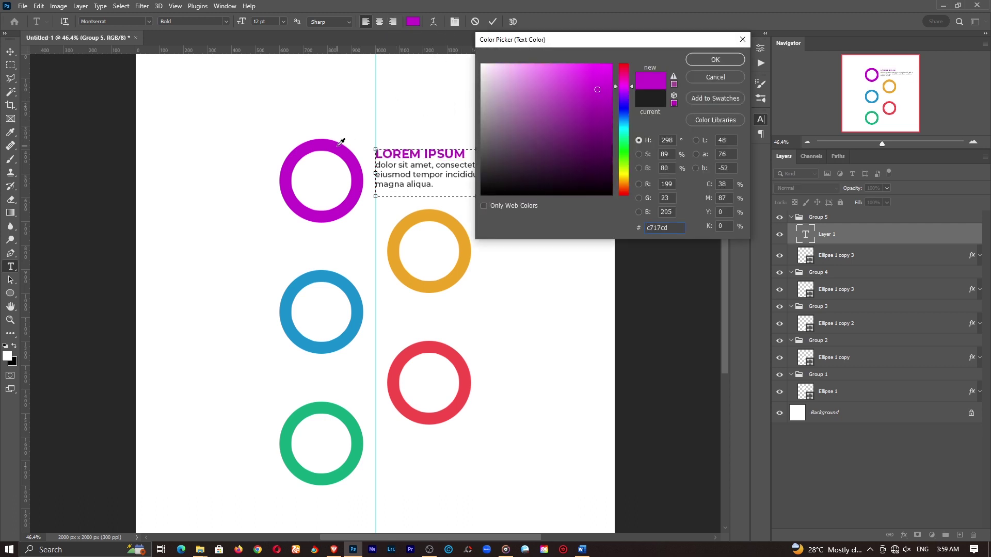
{"action": "left_click", "coordinate": [716, 60]}
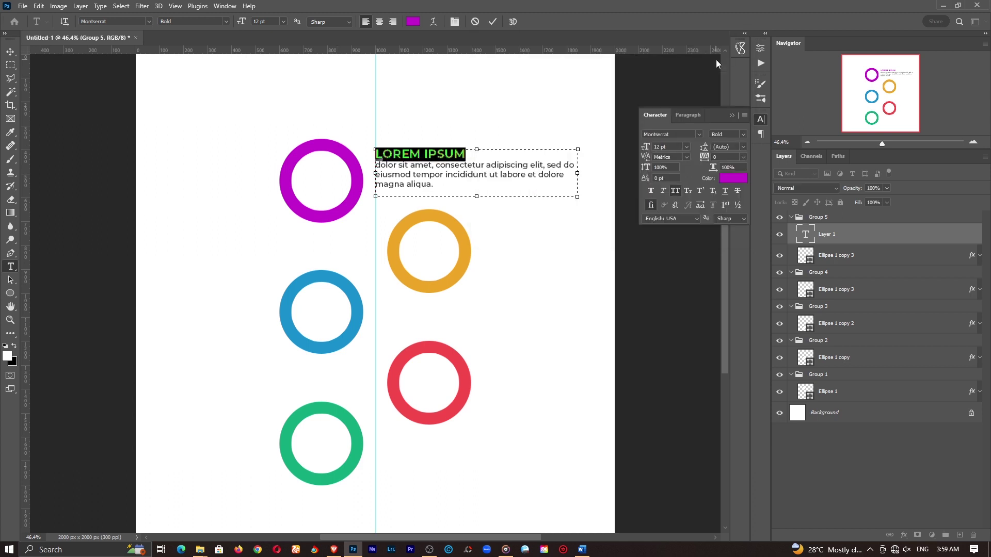
{"action": "left_click", "coordinate": [476, 167]}
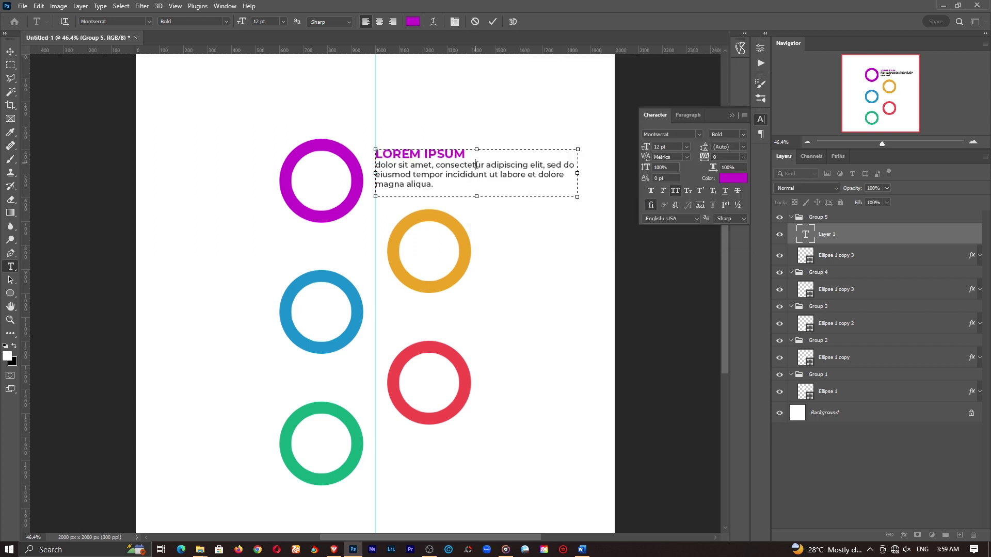
{"action": "left_click", "coordinate": [493, 21]}
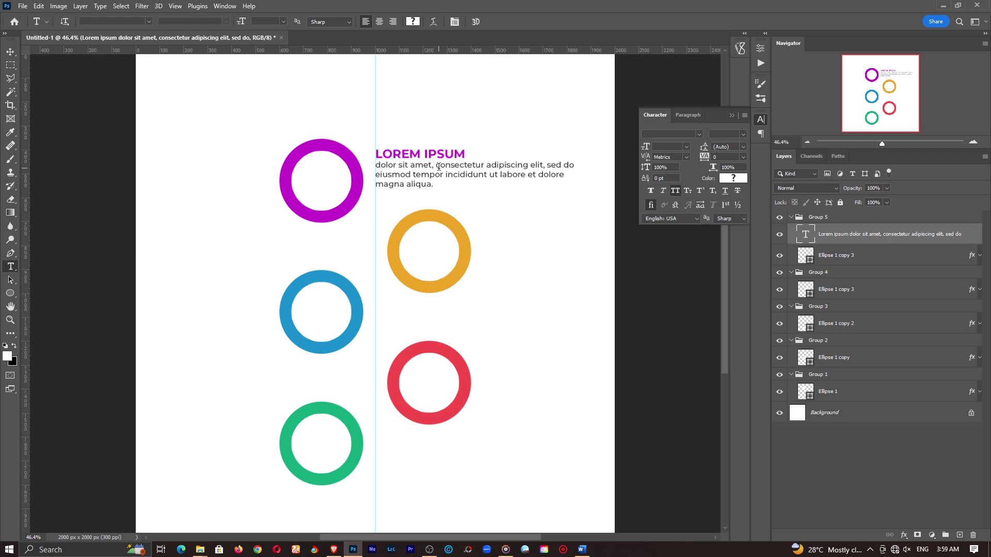
Step: Zoom in on the text block and select the first line of body text
{"action": "key", "text": "z"}
{"action": "left_click", "coordinate": [438, 165]}
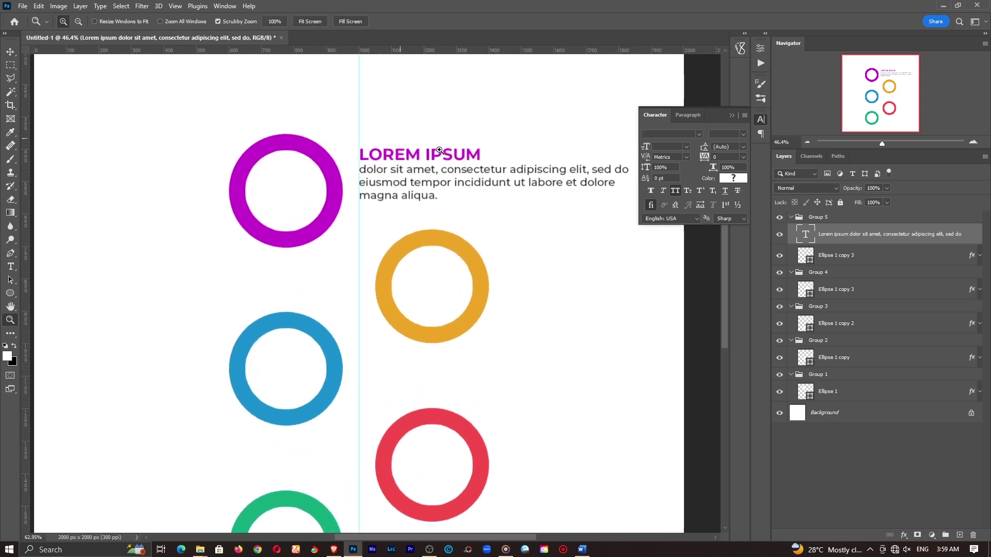
{"action": "key", "text": "t"}
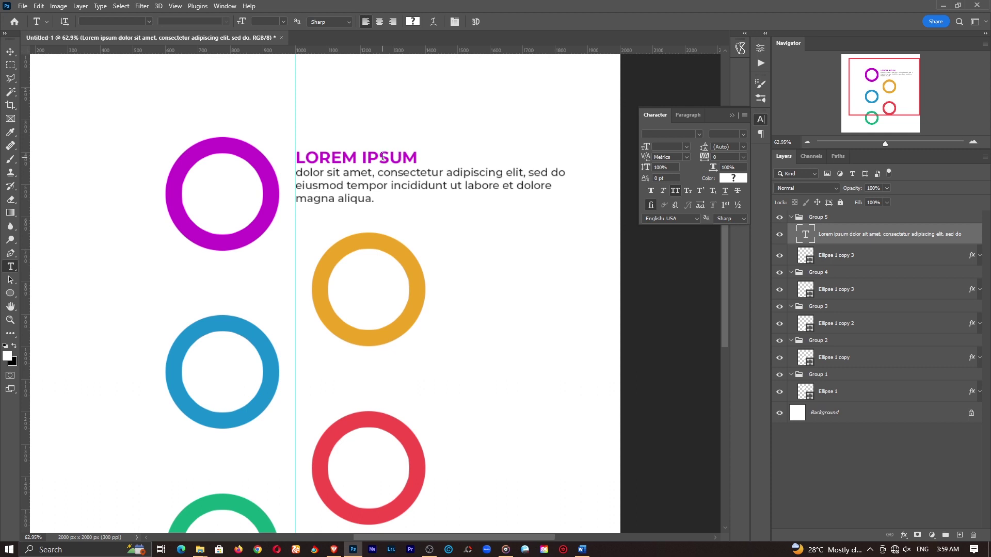
{"action": "left_click", "coordinate": [332, 173]}
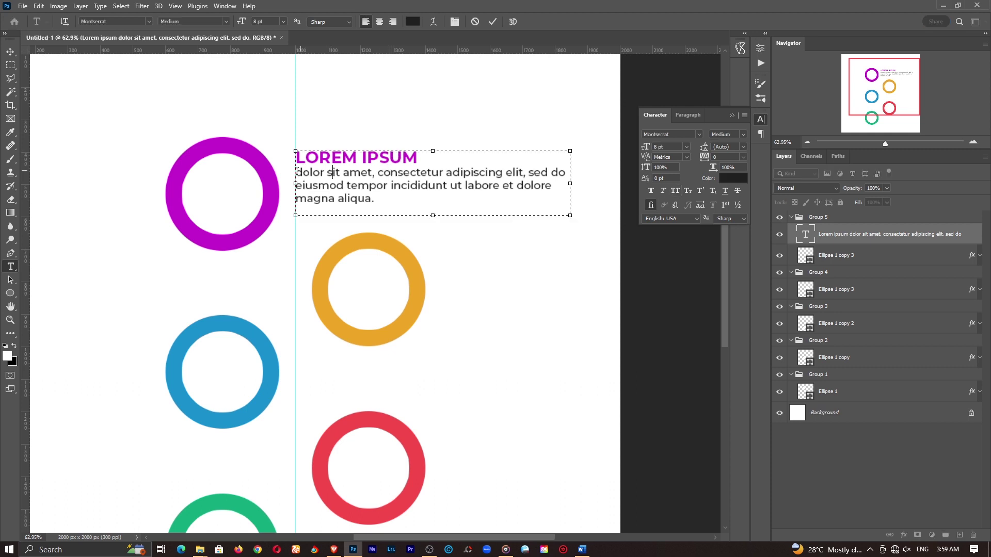
{"action": "left_click_drag", "start_coordinate": [297, 172], "coordinate": [564, 171]}
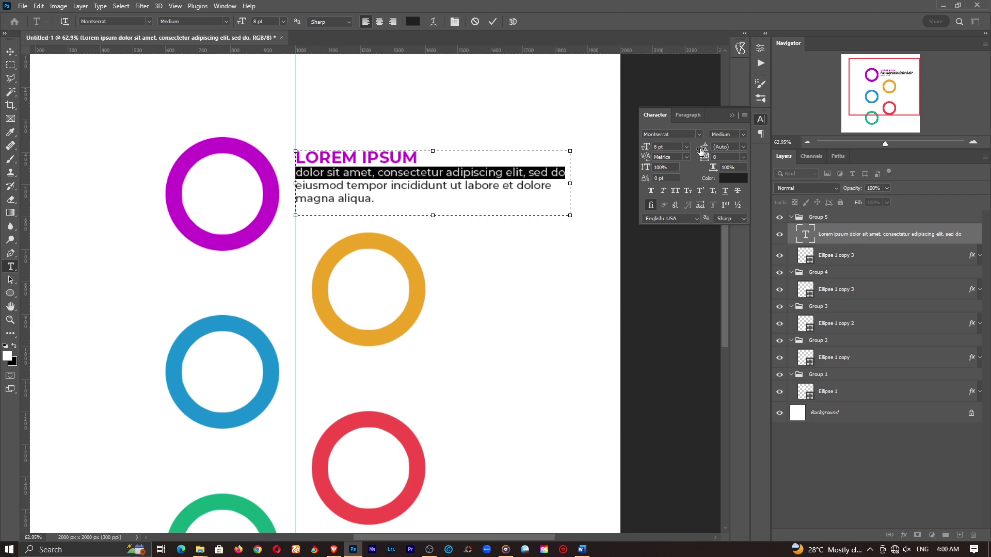
{"action": "left_click", "coordinate": [414, 162]}
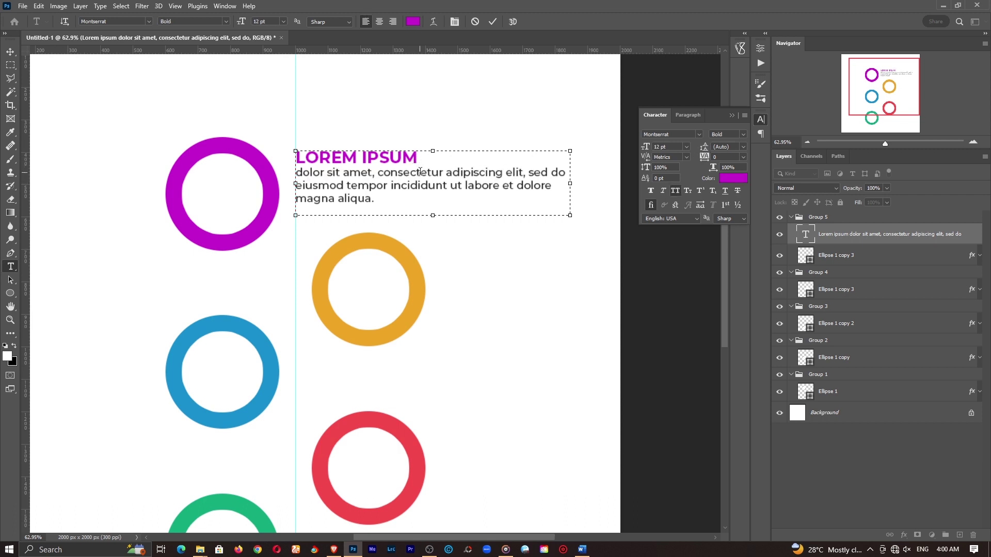
{"action": "left_click", "coordinate": [420, 172]}
{"action": "triple_click", "coordinate": [420, 172]}
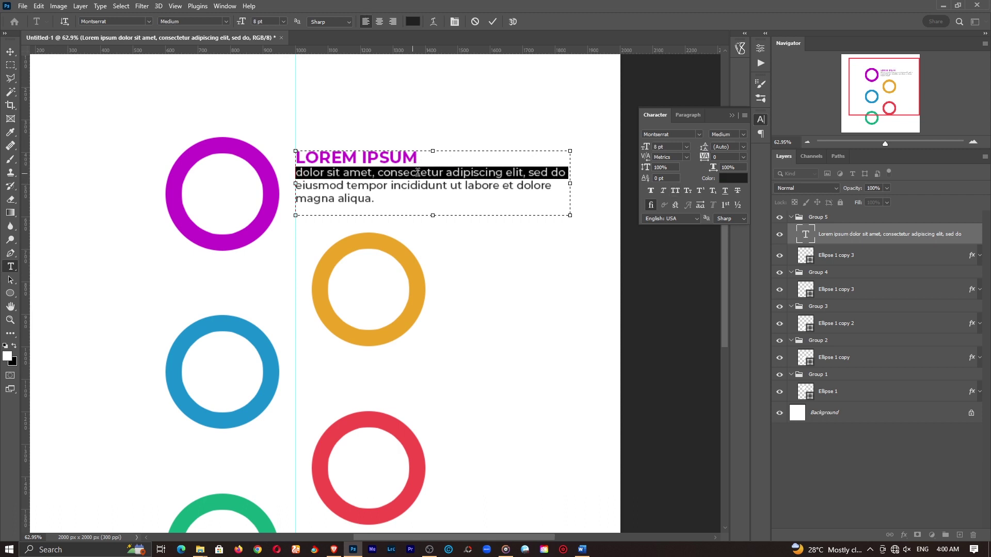
Step: Set the body leading to 12 pt after trying 10–48 pt, then commit the edit
{"action": "left_click", "coordinate": [744, 147]}
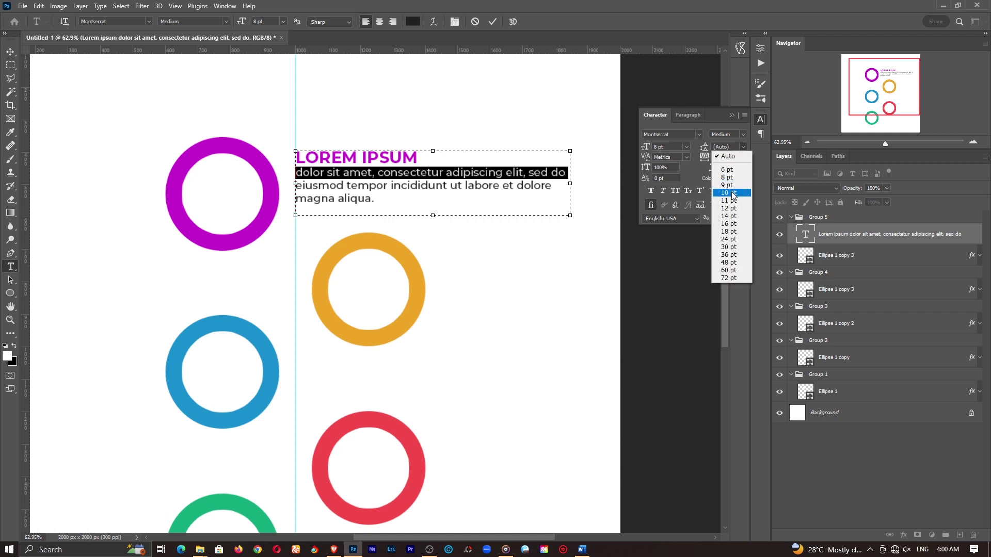
{"action": "left_click", "coordinate": [734, 194]}
{"action": "left_click", "coordinate": [744, 147]}
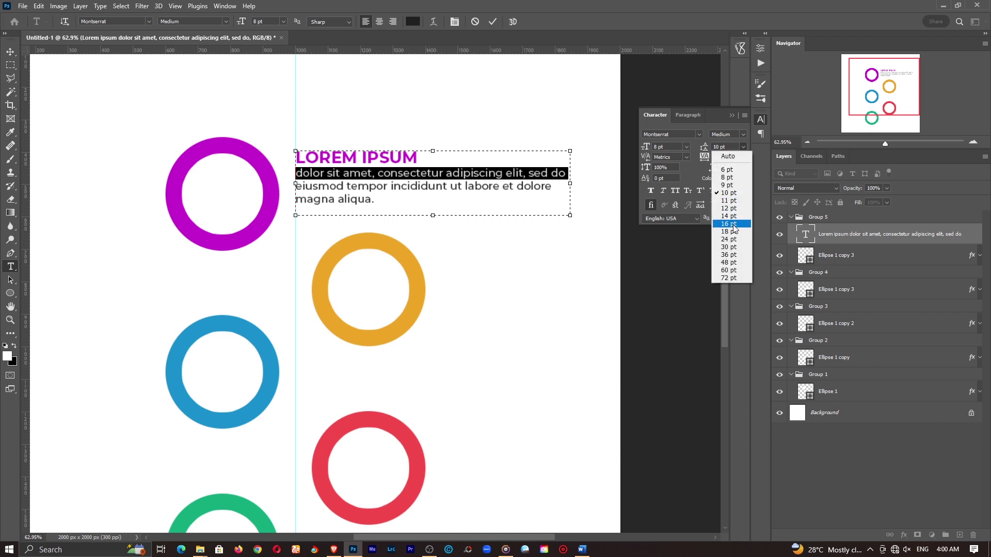
{"action": "left_click", "coordinate": [729, 262]}
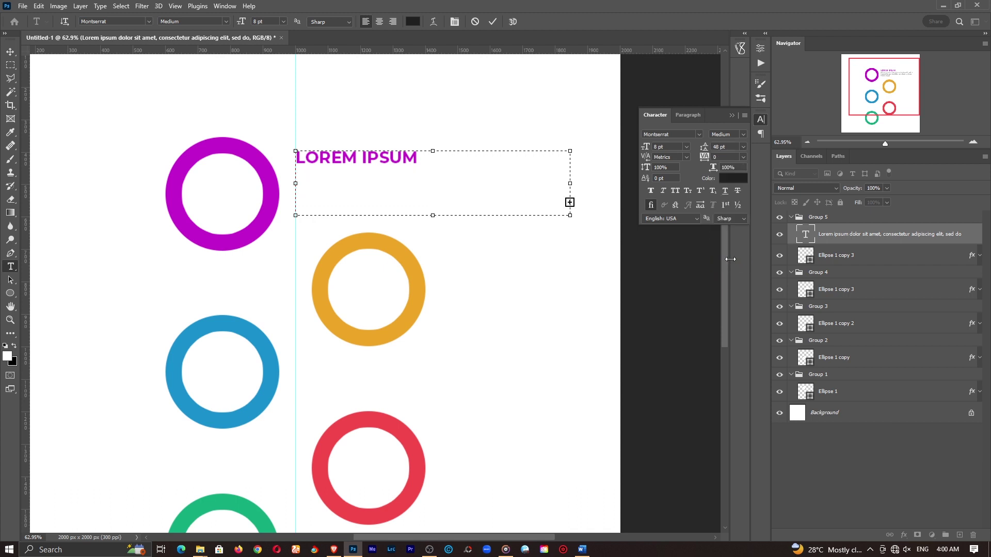
{"action": "left_click", "coordinate": [743, 149]}
{"action": "left_click", "coordinate": [726, 230]}
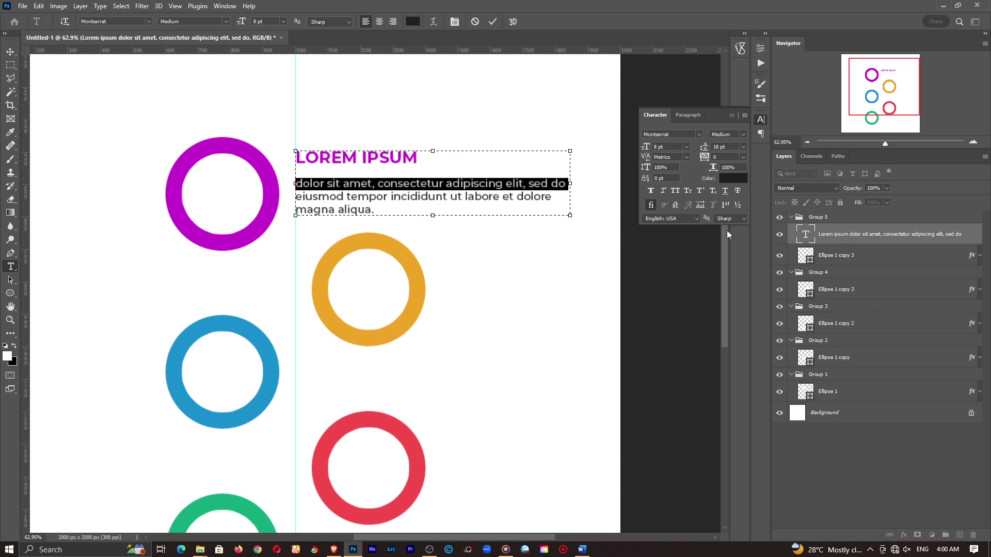
{"action": "left_click", "coordinate": [744, 147]}
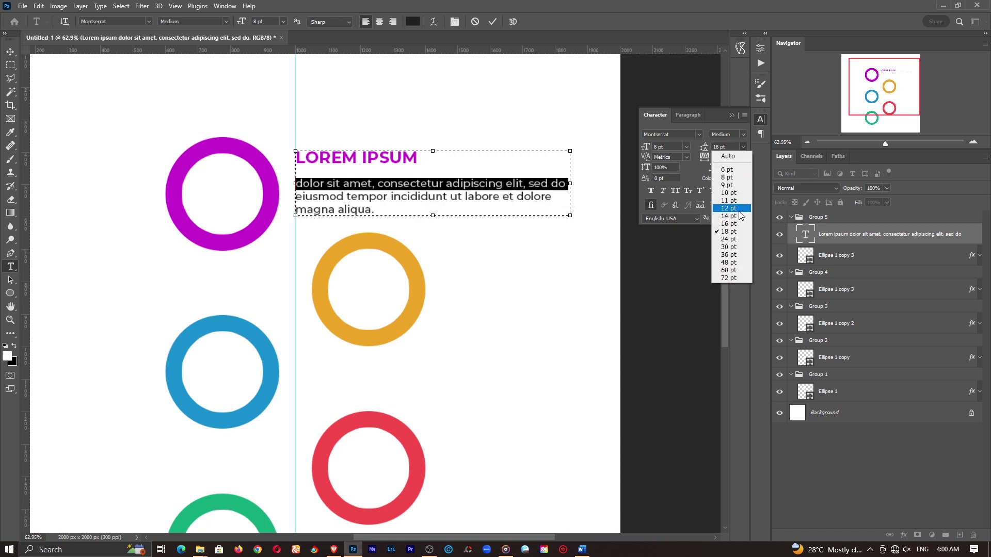
{"action": "left_click", "coordinate": [736, 225]}
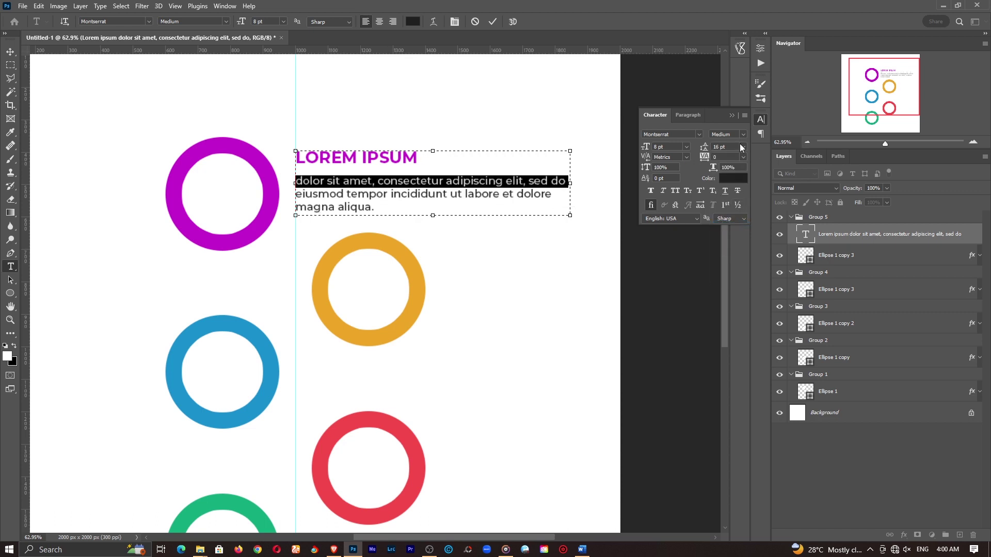
{"action": "left_click", "coordinate": [742, 147]}
{"action": "left_click", "coordinate": [729, 216]}
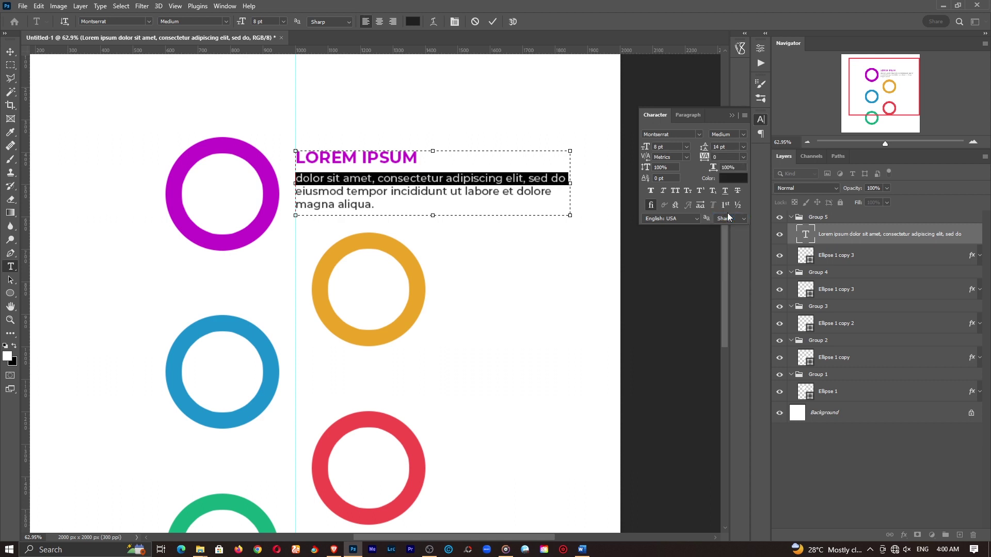
{"action": "left_click", "coordinate": [743, 148]}
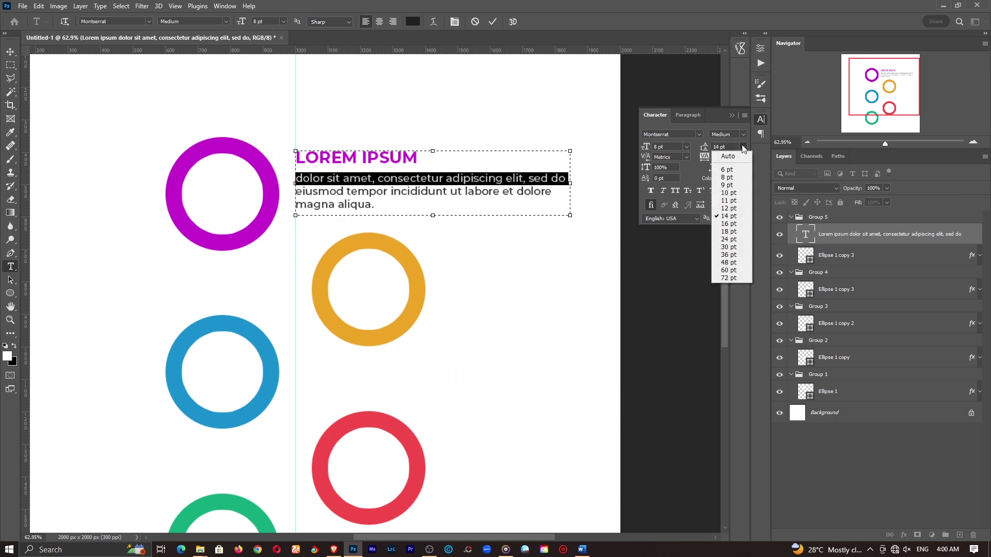
{"action": "left_click", "coordinate": [729, 208]}
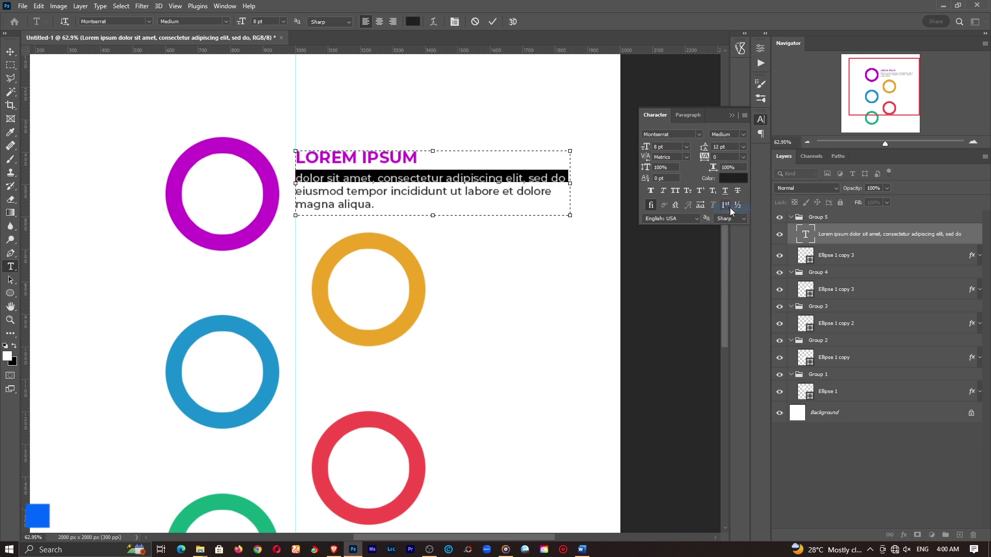
{"action": "left_click", "coordinate": [494, 22]}
{"action": "key", "text": "z"}
{"action": "left_click", "coordinate": [305, 22]}
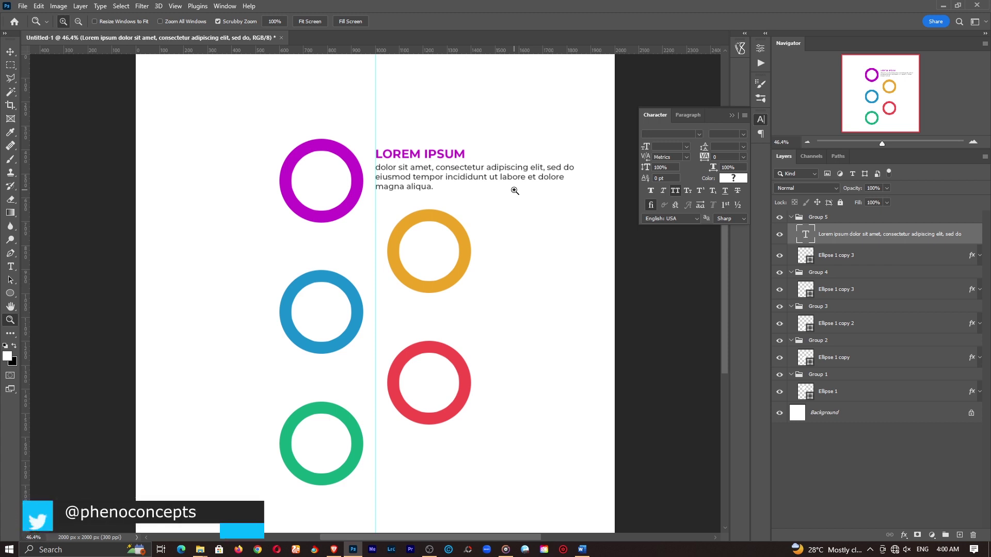
Step: Move the LOREM IPSUM text layer into Group 1 and nudge the text block slightly lower
{"action": "key", "text": "v"}
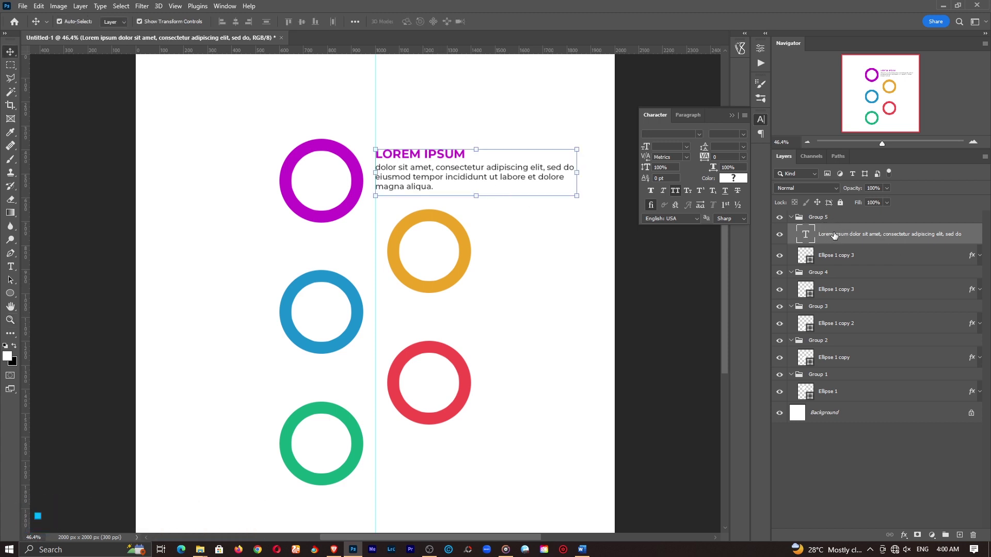
{"action": "left_click_drag", "start_coordinate": [855, 238], "coordinate": [855, 377]}
{"action": "left_click", "coordinate": [778, 355]}
{"action": "left_click", "coordinate": [779, 355]}
{"action": "left_click", "coordinate": [779, 355]}
{"action": "left_click", "coordinate": [779, 356]}
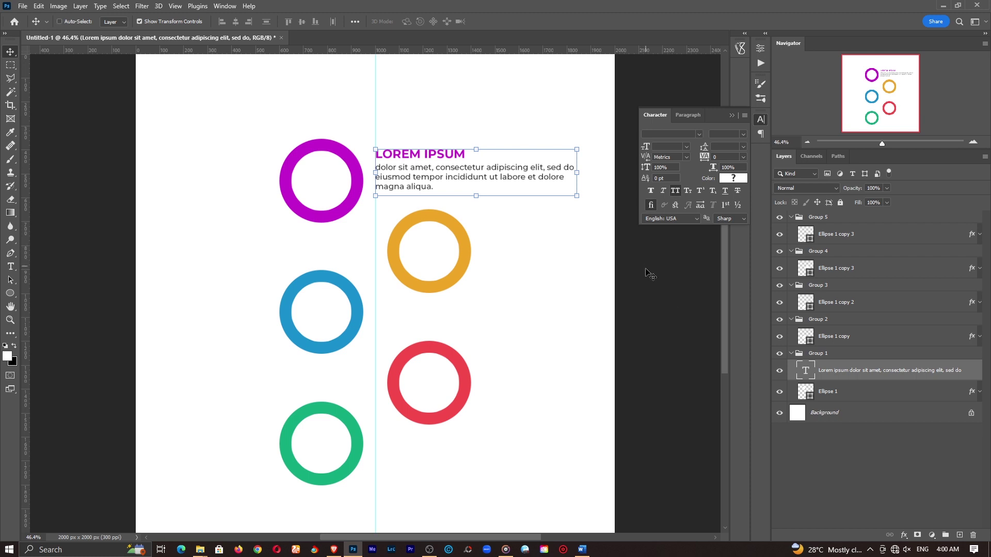
{"action": "left_click_drag", "start_coordinate": [571, 239], "coordinate": [571, 240]}
Step: Select Groups 5 through 1 and shift the whole ring-and-text layout 356 px left
{"action": "left_click", "coordinate": [823, 219]}
{"action": "left_click", "coordinate": [836, 355], "text": "shift"}
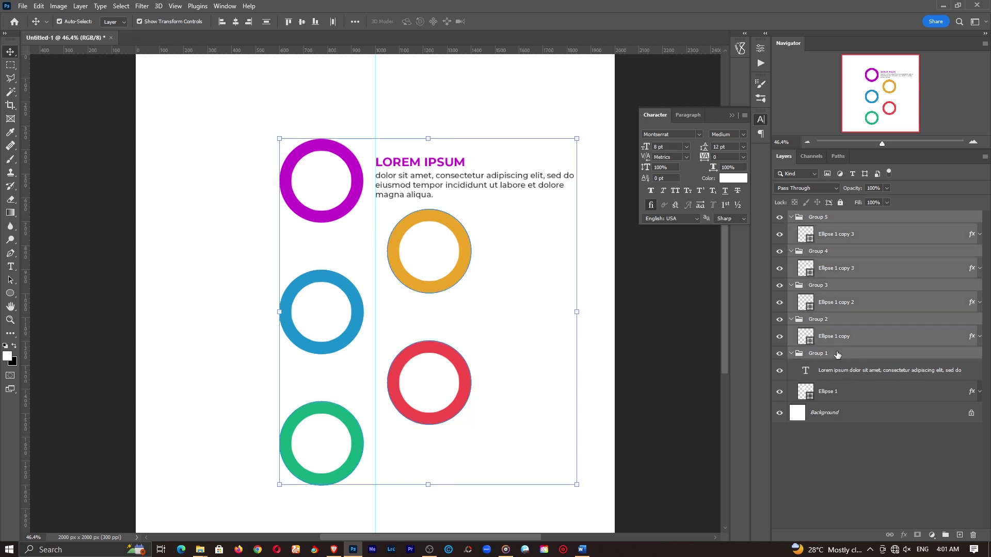
{"action": "left_click_drag", "start_coordinate": [643, 345], "coordinate": [551, 340]}
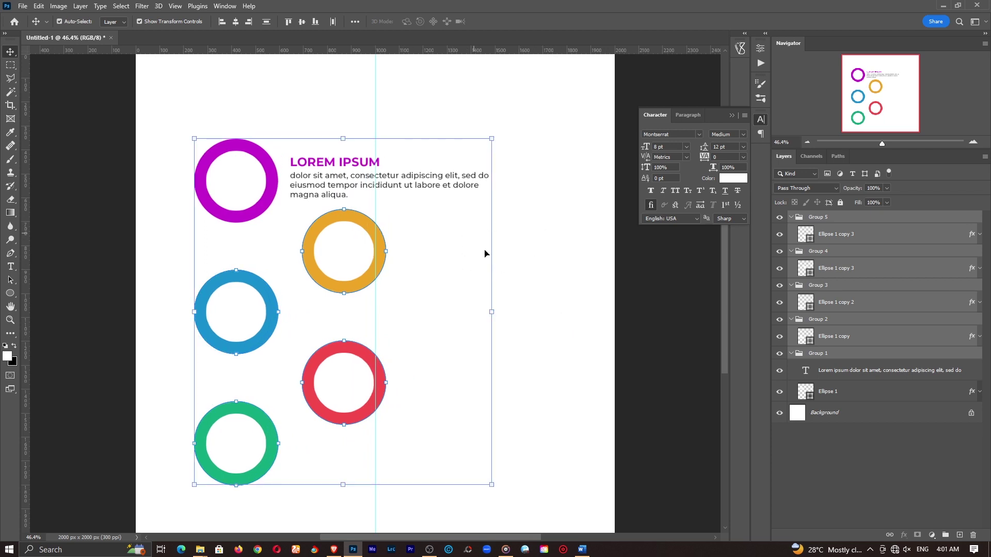
{"action": "key", "text": "z"}
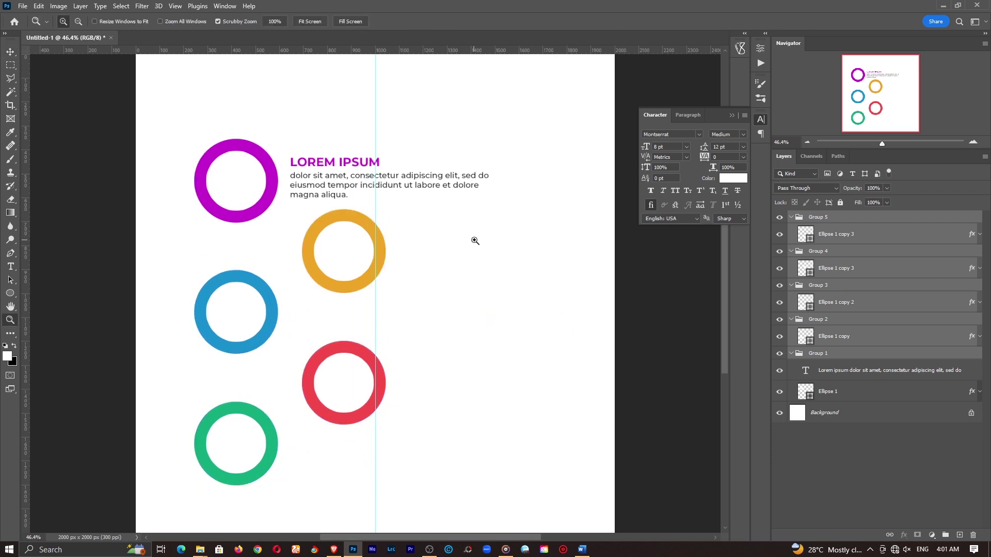
{"action": "left_click", "coordinate": [833, 371]}
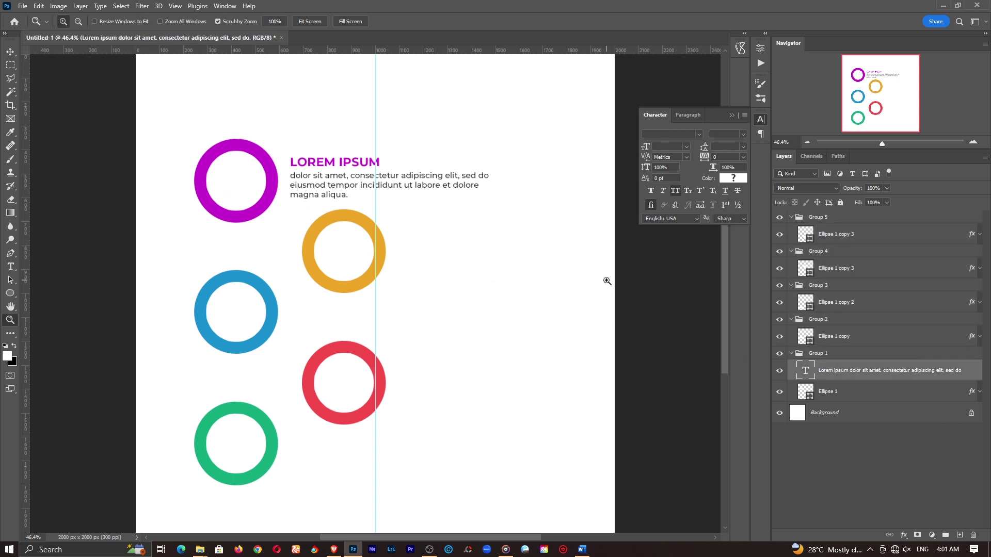
Step: Copy the text block beside the orange and red rings, putting the copies into Group 2 and Group 4
{"action": "key", "text": "ctrl+j"}
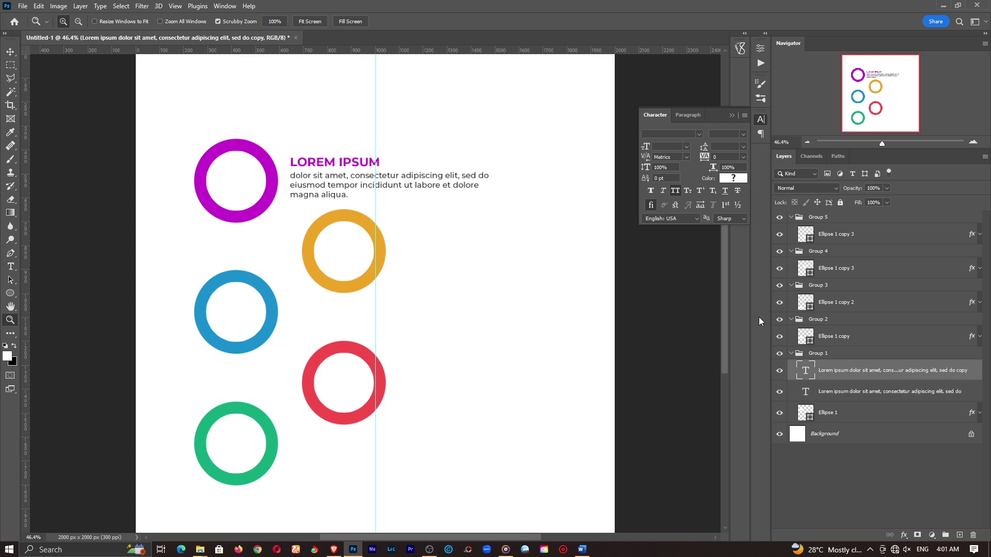
{"action": "key", "text": "v"}
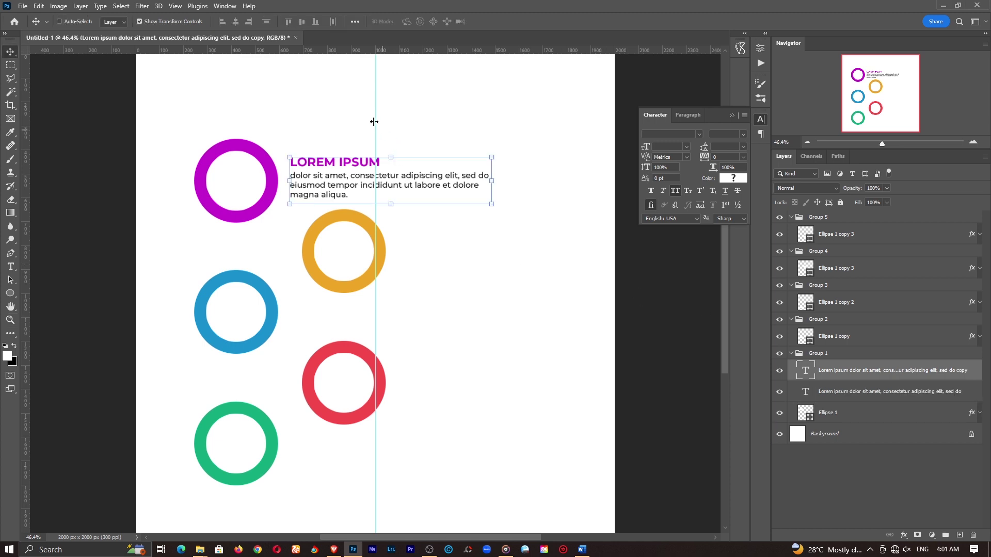
{"action": "left_click_drag", "start_coordinate": [351, 120], "coordinate": [457, 190]}
{"action": "left_click_drag", "start_coordinate": [877, 370], "coordinate": [834, 322]}
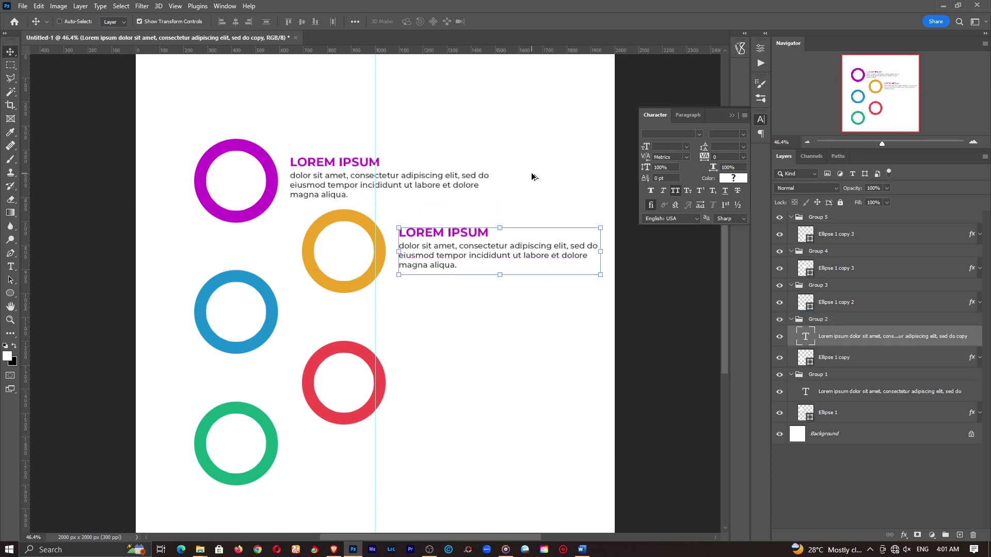
{"action": "left_click_drag", "start_coordinate": [531, 175], "coordinate": [530, 309]}
{"action": "left_click_drag", "start_coordinate": [818, 337], "coordinate": [836, 264]}
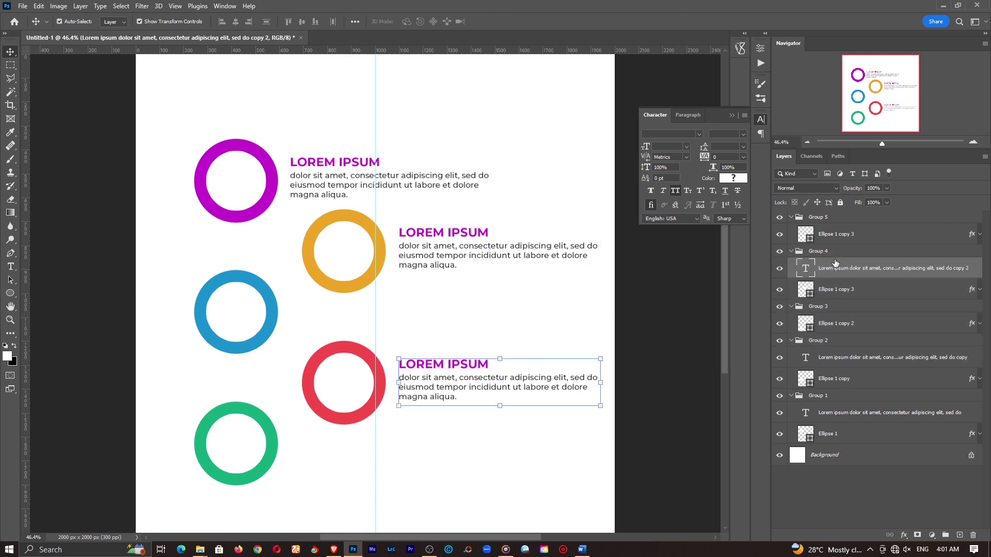
Step: Copy the top text beside the blue and green rings, moving them into Group 3 and Group 5
{"action": "left_click", "coordinate": [843, 414]}
{"action": "left_click_drag", "start_coordinate": [523, 128], "coordinate": [523, 247]}
{"action": "left_click_drag", "start_coordinate": [514, 192], "coordinate": [513, 321]}
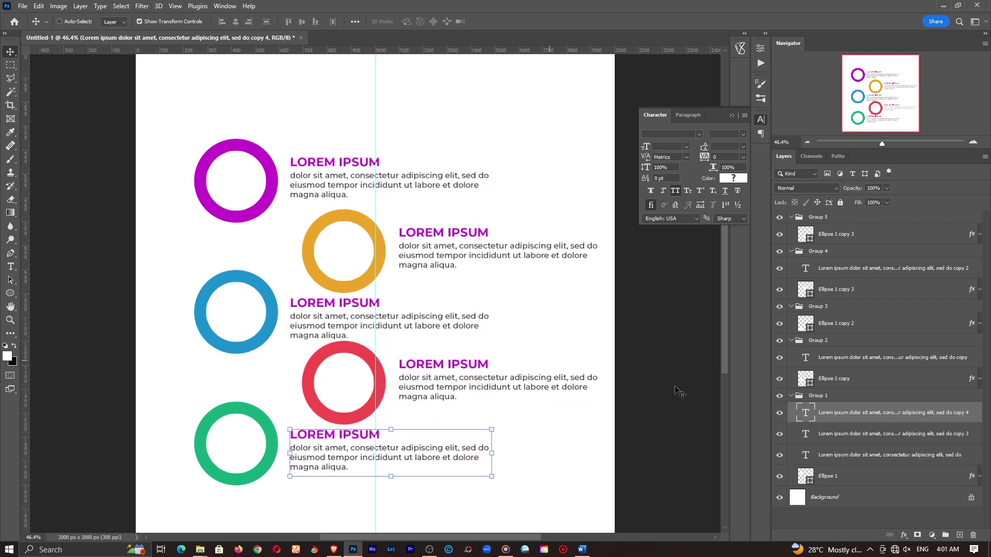
{"action": "left_click_drag", "start_coordinate": [852, 417], "coordinate": [847, 219]}
{"action": "left_click_drag", "start_coordinate": [842, 435], "coordinate": [831, 332]}
{"action": "key", "text": "t"}
{"action": "key", "text": "z"}
{"action": "left_click_drag", "start_coordinate": [453, 365], "coordinate": [480, 363]}
{"action": "key", "text": "t"}
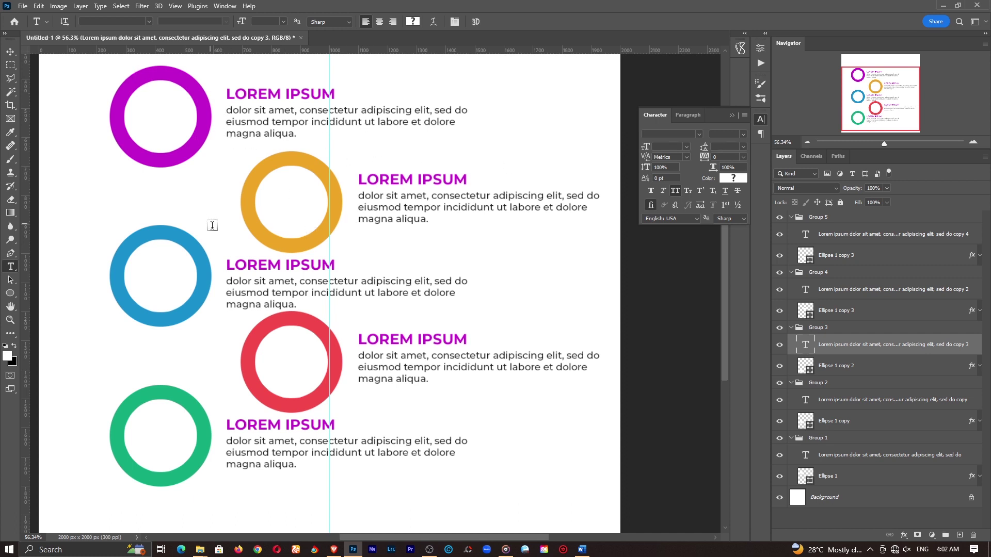
Step: Colour the orange ring's LOREM IPSUM heading with the ring's sampled orange
{"action": "left_click", "coordinate": [397, 177]}
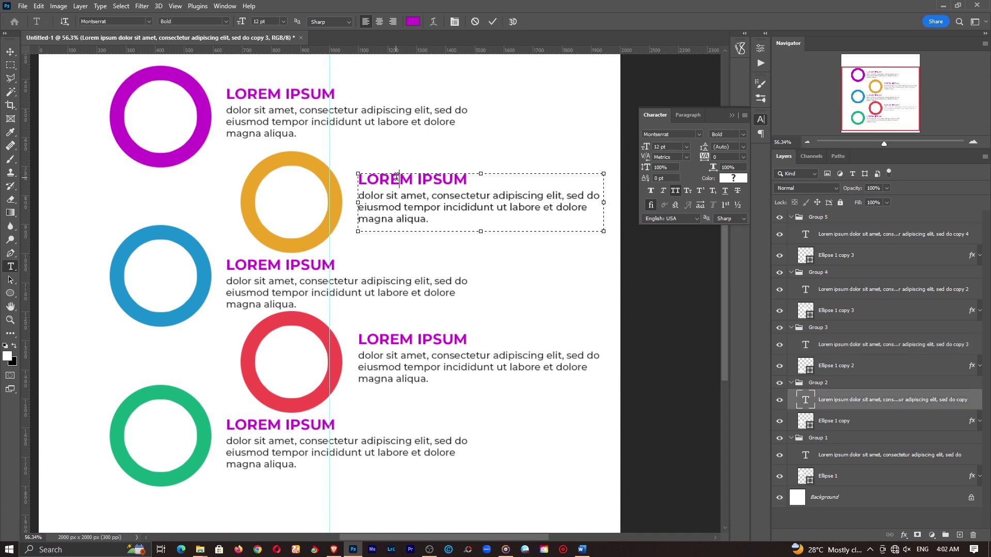
{"action": "double_click", "coordinate": [397, 176]}
{"action": "left_click_drag", "start_coordinate": [468, 178], "coordinate": [319, 177]}
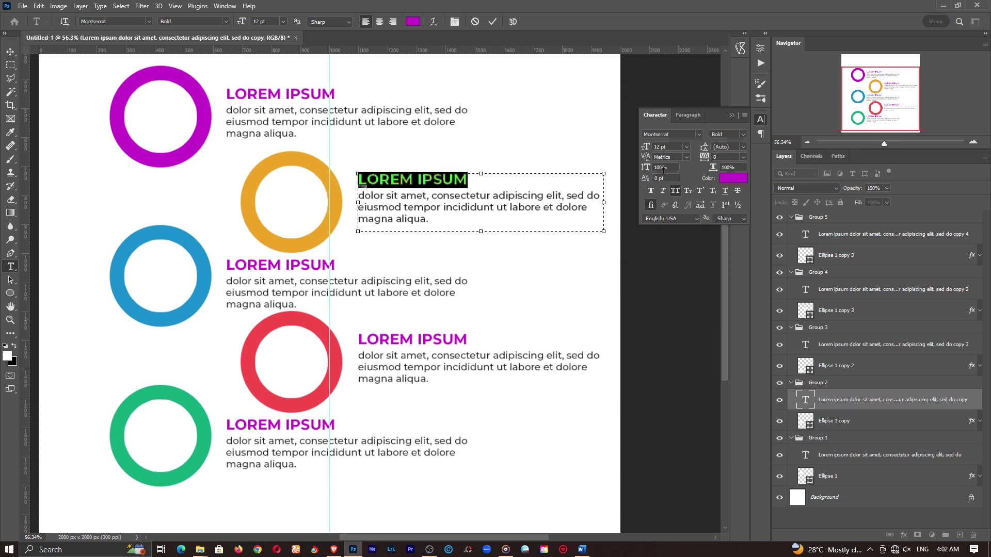
{"action": "left_click", "coordinate": [453, 180]}
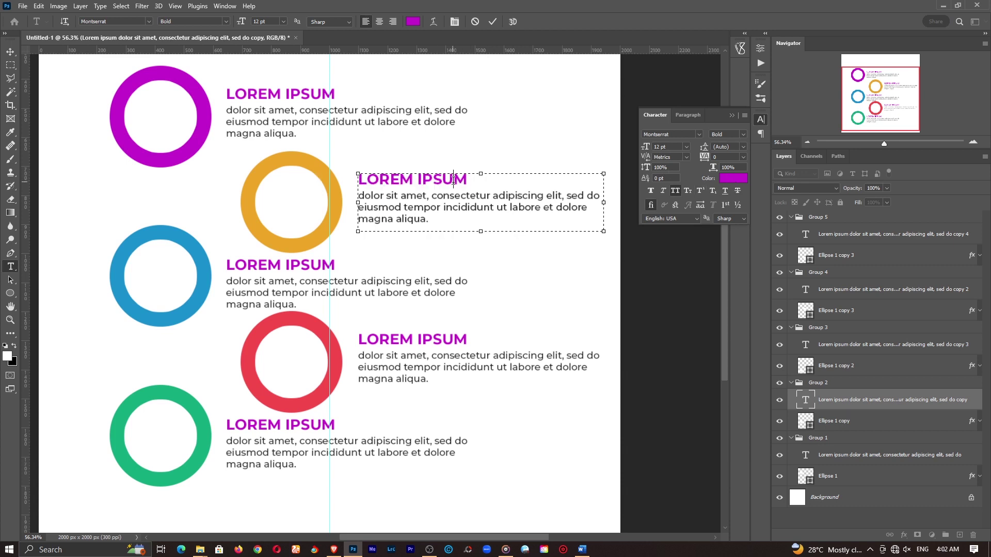
{"action": "left_click_drag", "start_coordinate": [463, 176], "coordinate": [349, 176]}
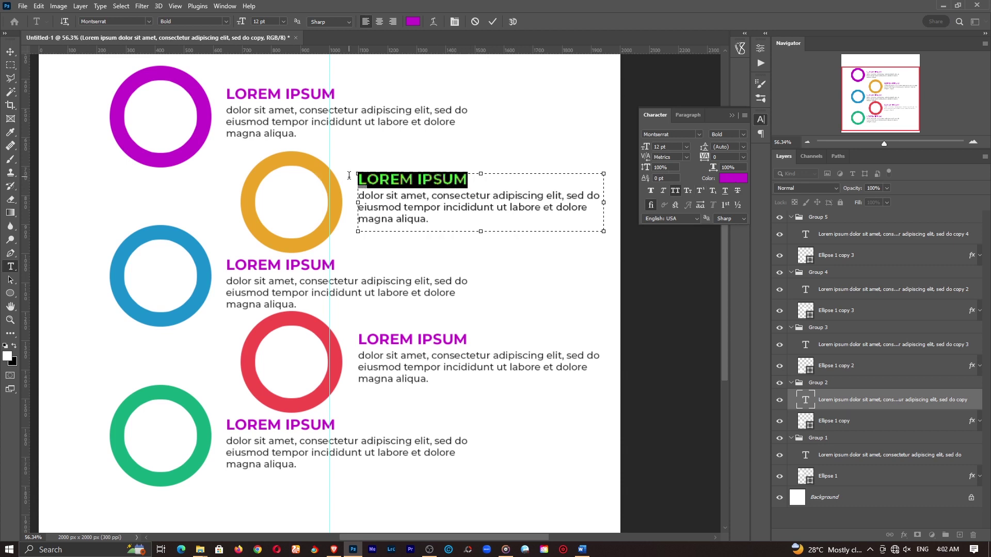
{"action": "left_click", "coordinate": [729, 180]}
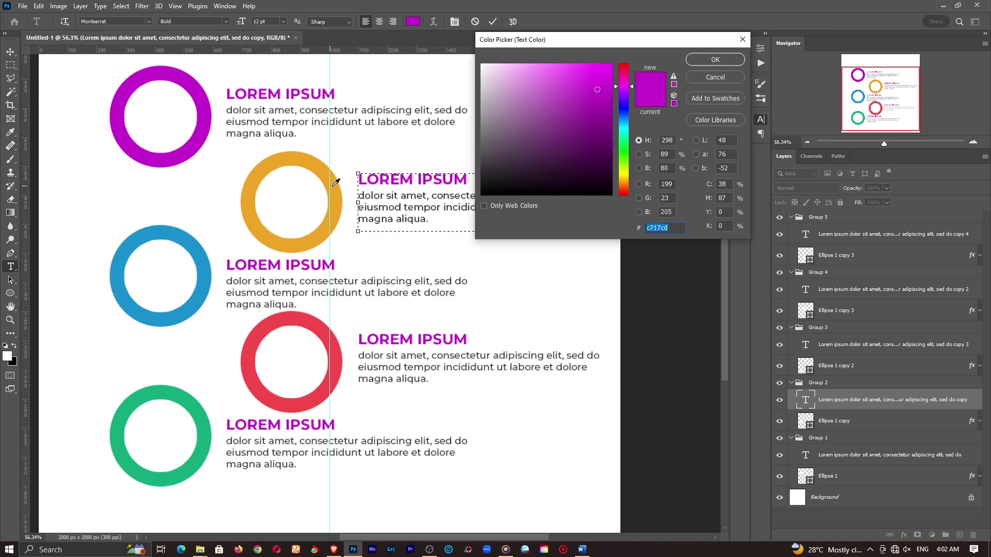
{"action": "left_click", "coordinate": [334, 184]}
{"action": "left_click", "coordinate": [698, 60]}
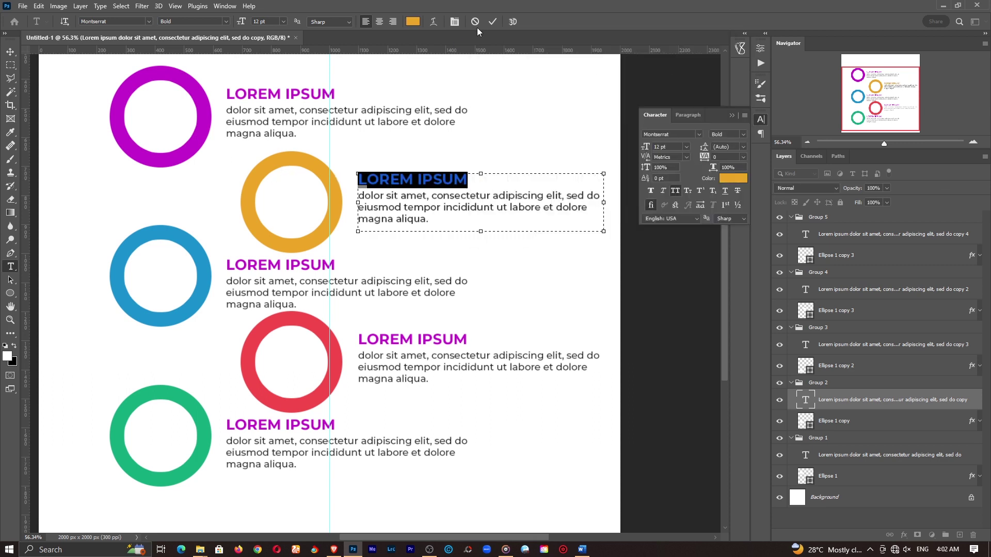
{"action": "left_click", "coordinate": [492, 21]}
Step: Colour the blue ring's heading with the ring's sampled blue
{"action": "left_click", "coordinate": [300, 263]}
{"action": "triple_click", "coordinate": [301, 263]}
{"action": "left_click", "coordinate": [728, 173]}
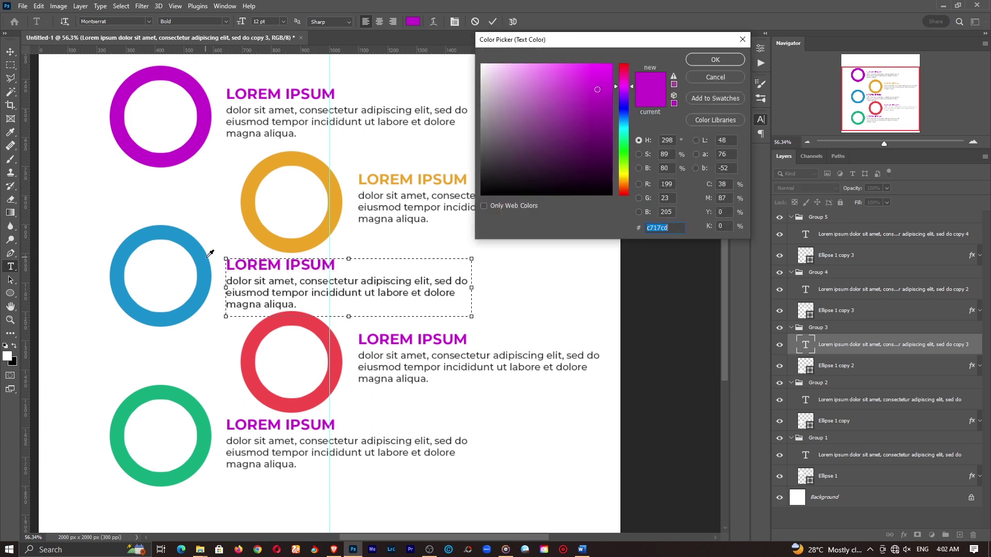
{"action": "left_click", "coordinate": [206, 257]}
{"action": "left_click", "coordinate": [730, 56]}
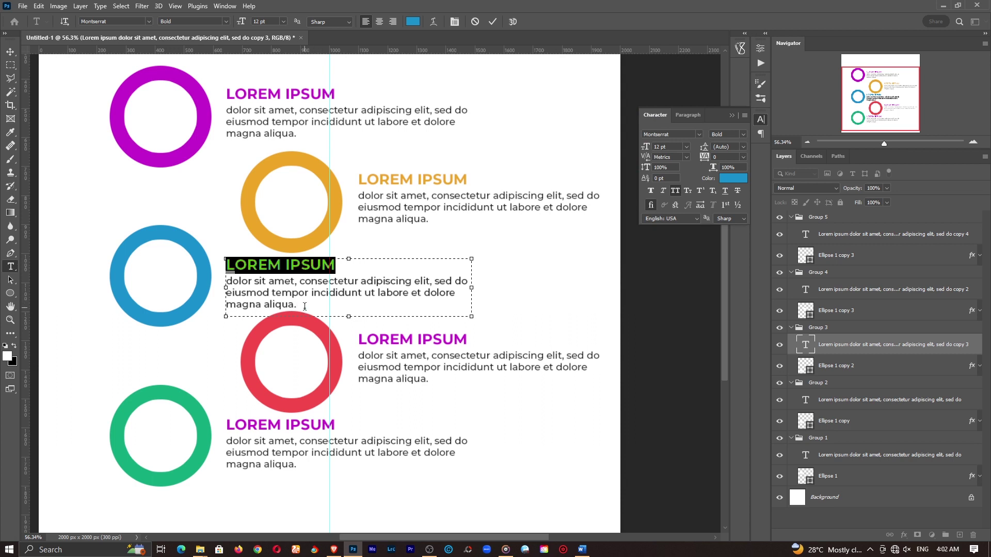
Step: Delete the trailing words 'magna aliqua.' from the blue text and nudge the block down
{"action": "left_click_drag", "start_coordinate": [303, 306], "coordinate": [226, 306]}
{"action": "key", "text": "BackSpace"}
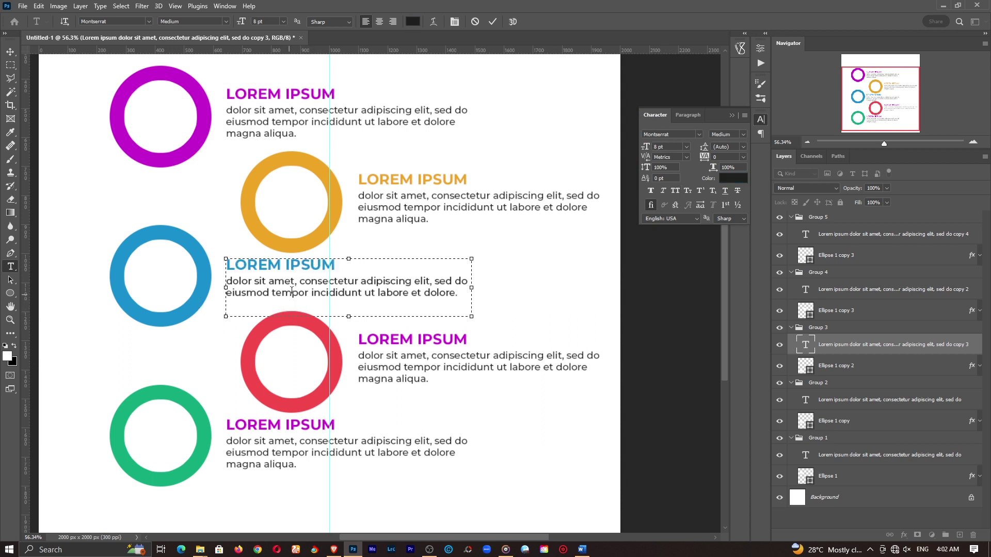
{"action": "left_click", "coordinate": [494, 21]}
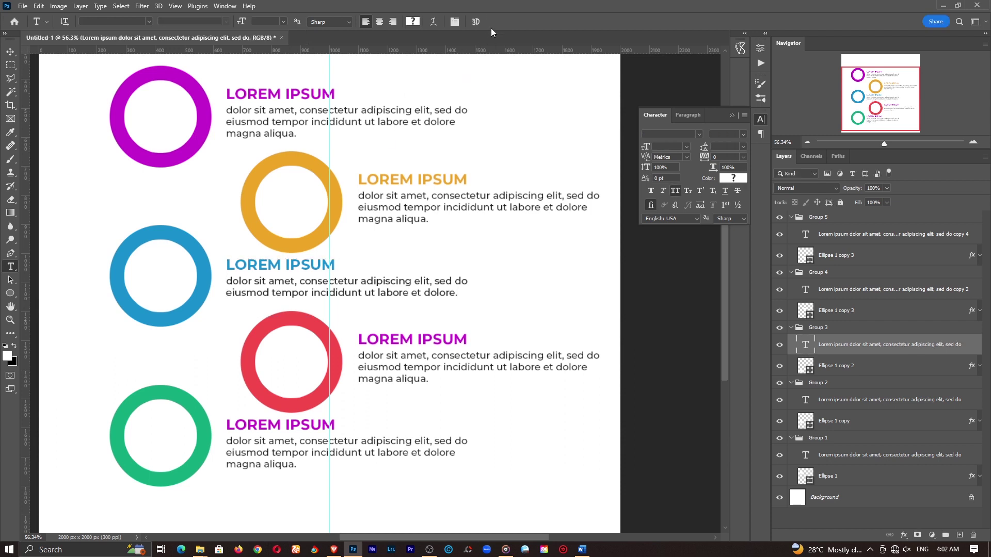
{"action": "key", "text": "v"}
{"action": "left_click_drag", "start_coordinate": [516, 202], "coordinate": [513, 207]}
{"action": "key", "text": "ctrl"}
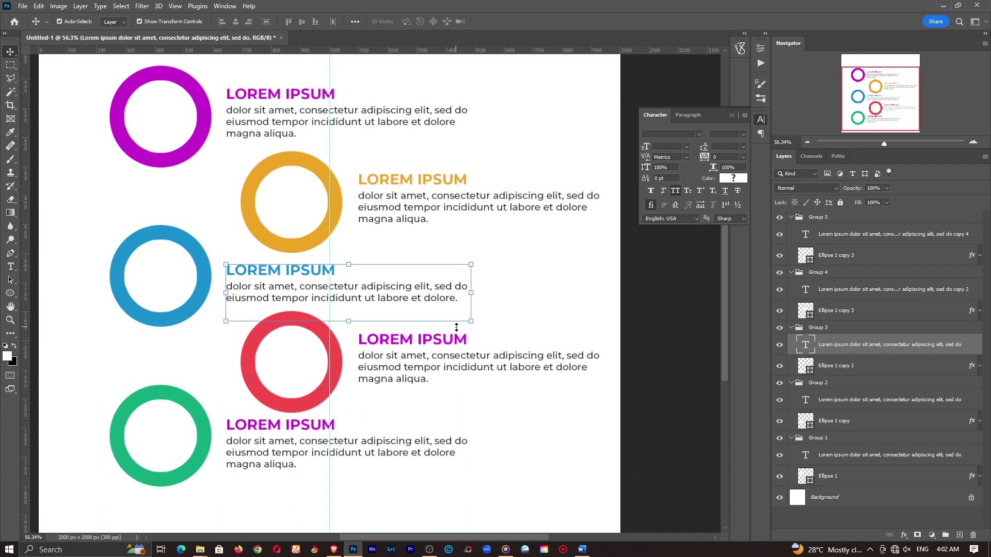
Step: Colour the green ring's heading with the ring's sampled green
{"action": "key", "text": "t"}
{"action": "left_click", "coordinate": [296, 425]}
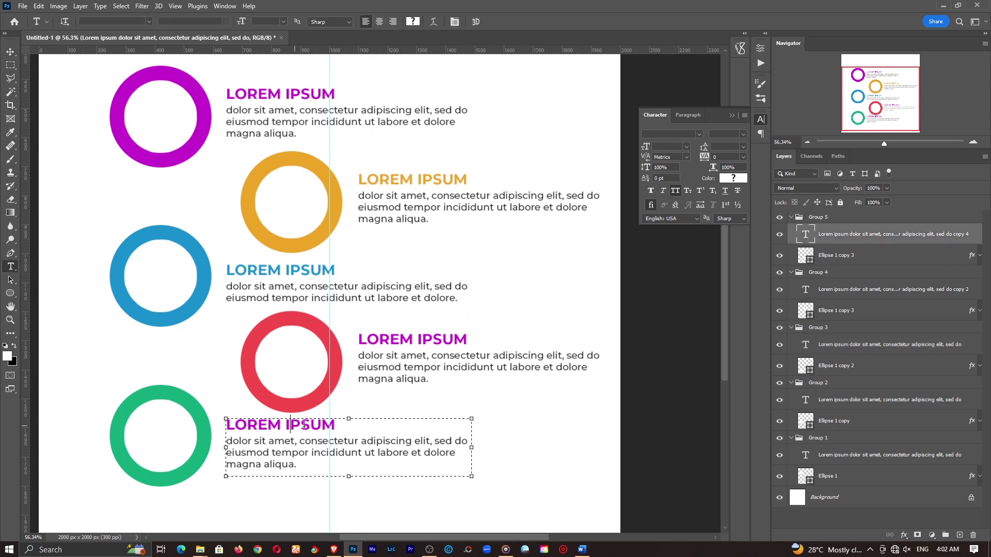
{"action": "left_click_drag", "start_coordinate": [343, 424], "coordinate": [184, 410]}
{"action": "left_click", "coordinate": [412, 21]}
{"action": "left_click", "coordinate": [196, 403]}
{"action": "left_click", "coordinate": [716, 59]}
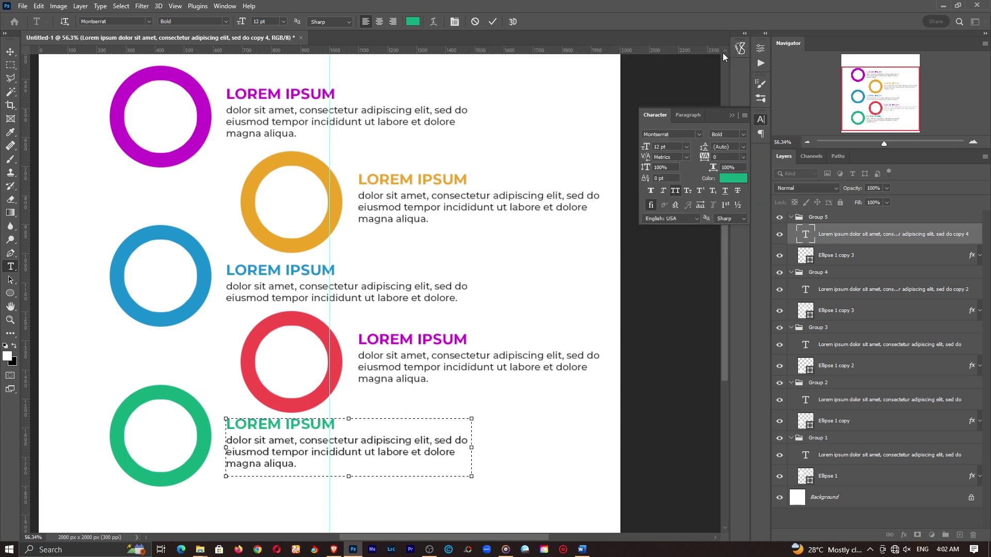
Step: Colour the red ring's heading with the ring's sampled red and commit
{"action": "left_click_drag", "start_coordinate": [470, 341], "coordinate": [346, 318]}
{"action": "left_click", "coordinate": [413, 21]}
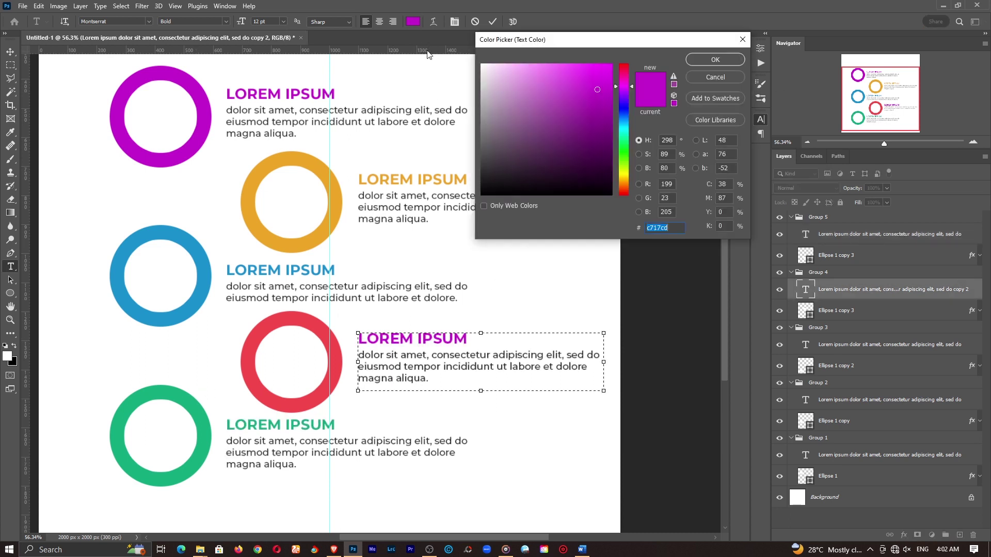
{"action": "left_click", "coordinate": [315, 319]}
{"action": "left_click", "coordinate": [715, 59]}
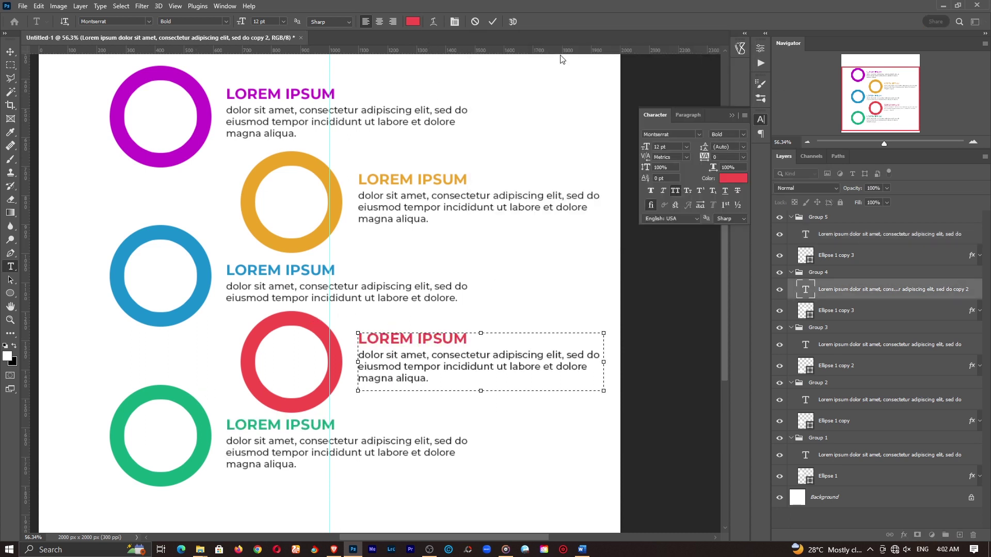
{"action": "left_click", "coordinate": [493, 21]}
Step: Fit the page in view and collapse Group 5 through Group 1 in the Layers panel
{"action": "key", "text": "z"}
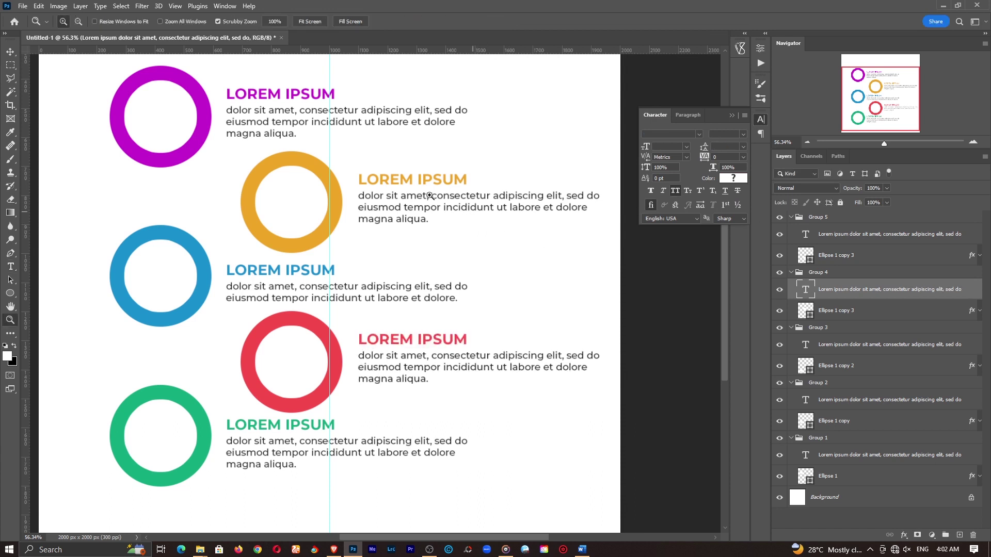
{"action": "left_click", "coordinate": [316, 21]}
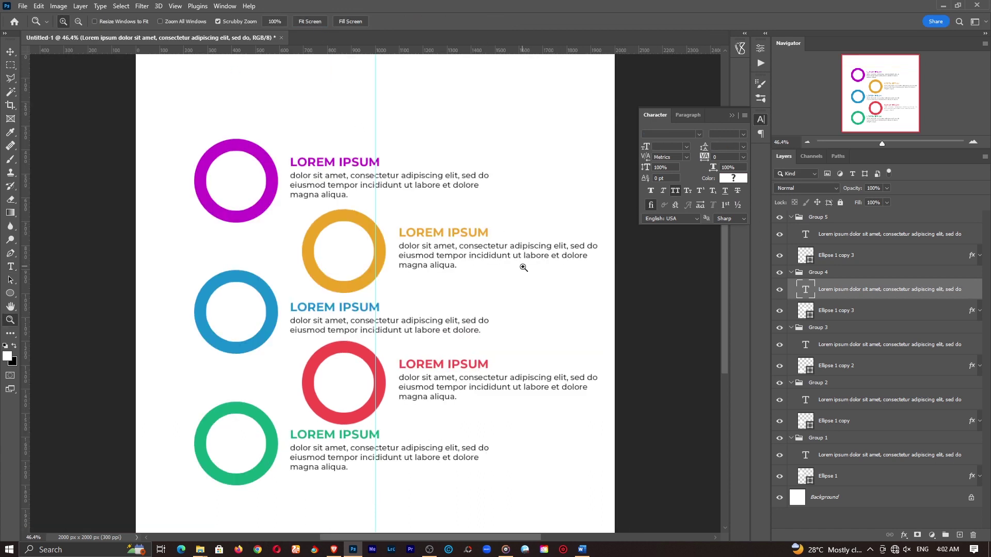
{"action": "left_click", "coordinate": [792, 217]}
{"action": "left_click", "coordinate": [792, 230]}
{"action": "left_click", "coordinate": [791, 243]}
{"action": "left_click", "coordinate": [792, 256]}
{"action": "left_click", "coordinate": [792, 269]}
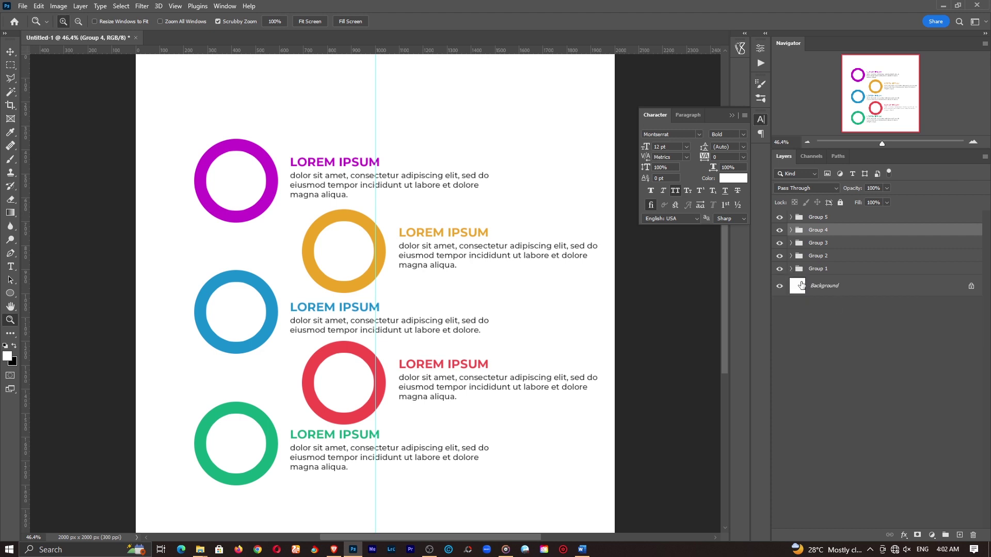
{"action": "left_click", "coordinate": [846, 320]}
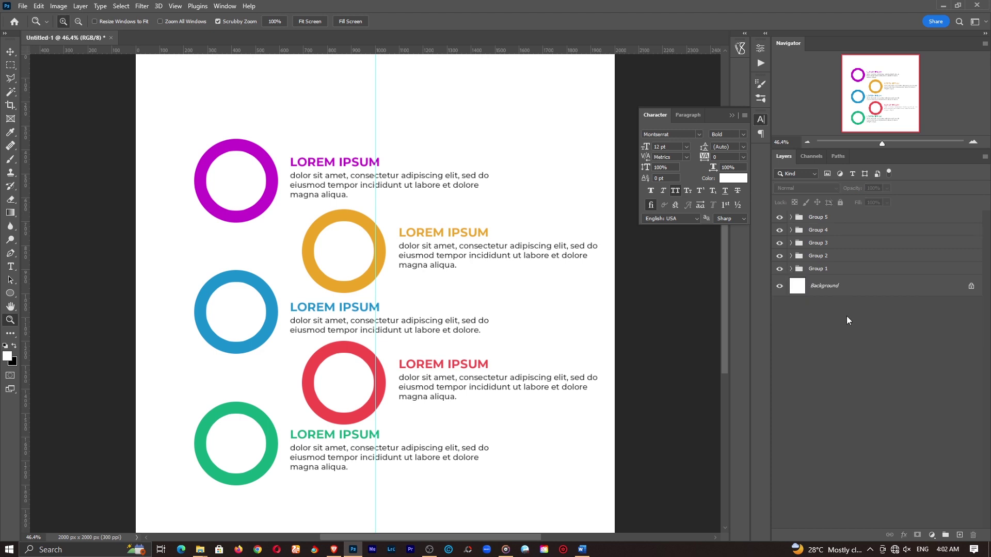
{"action": "left_click_drag", "start_coordinate": [420, 310], "coordinate": [409, 309]}
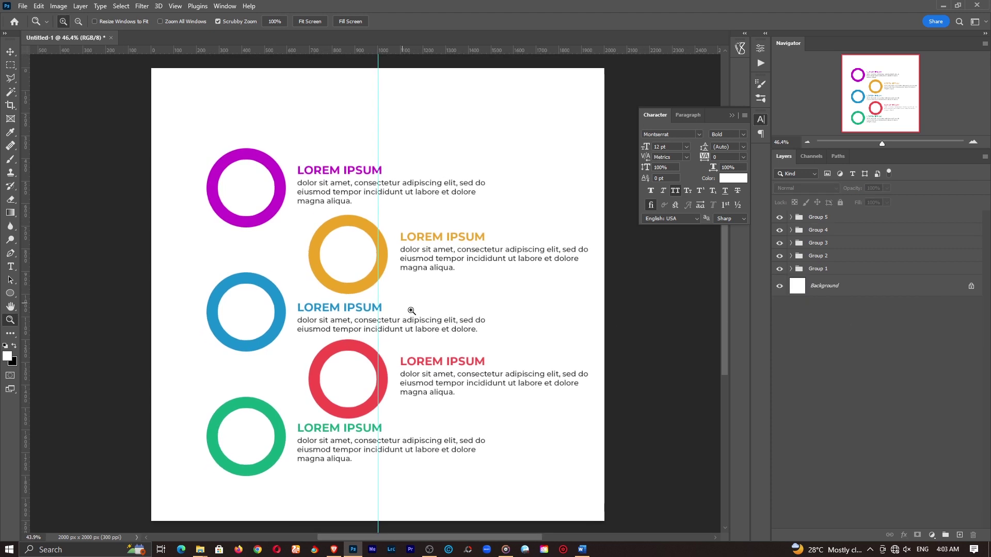
{"action": "mouse_move", "coordinate": [431, 248]}
{"action": "left_mouse_down"}
{"action": "mouse_move", "coordinate": [432, 236]}
{"action": "mouse_move", "coordinate": [418, 248]}
{"action": "left_mouse_up"}
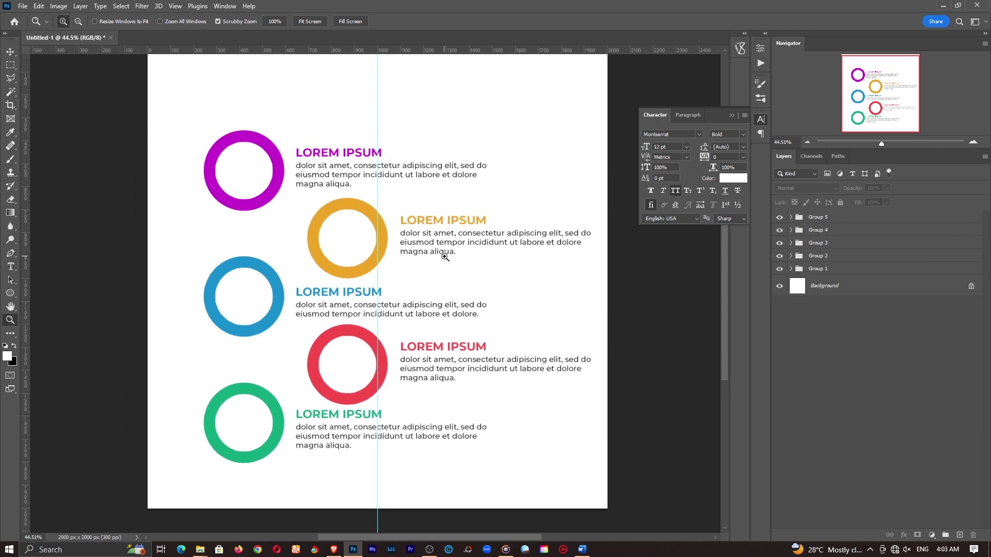
{"action": "key", "text": "t"}
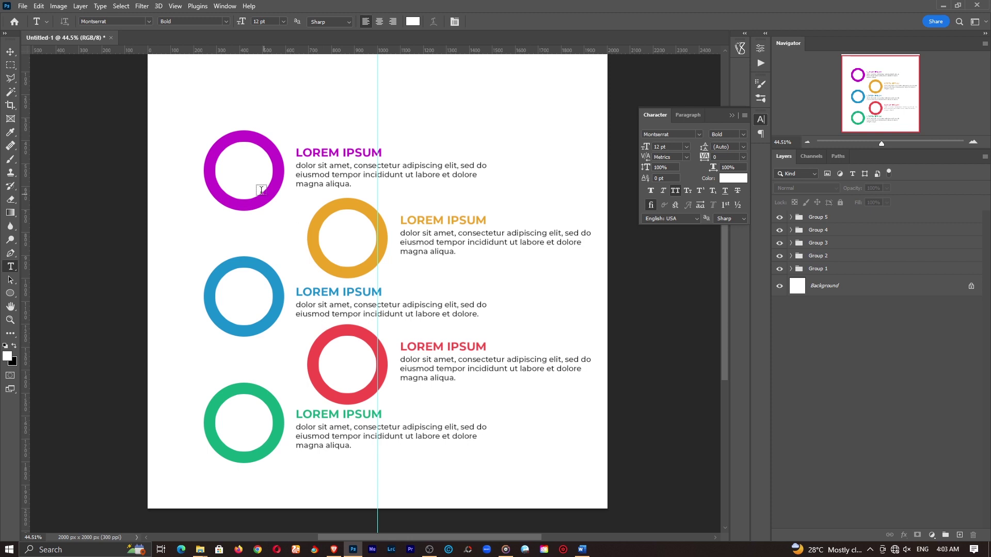
Step: Drag the hand-click icon image from File Explorer's Downloads folder into Photoshop
{"action": "mouse_move", "coordinate": [200, 550]}
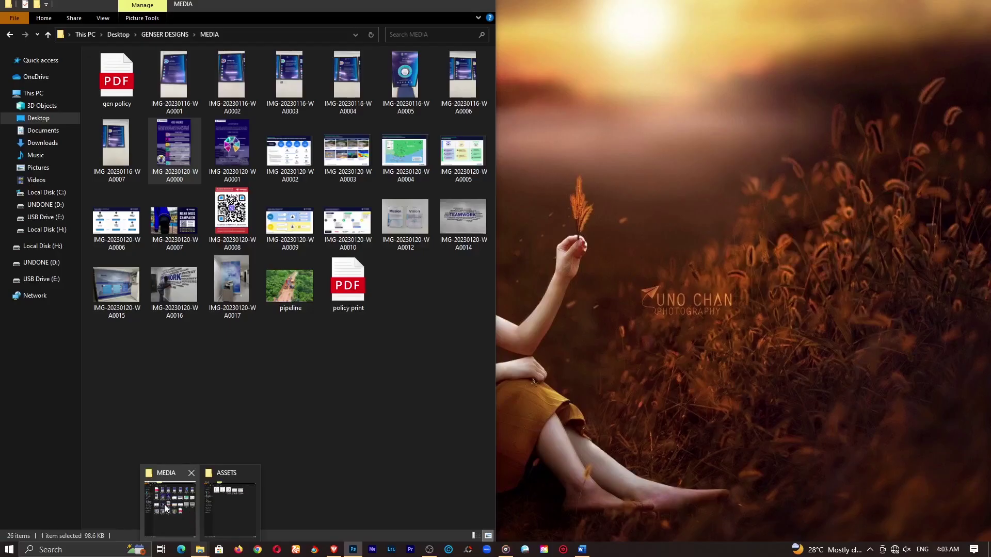
{"action": "left_click", "coordinate": [166, 508]}
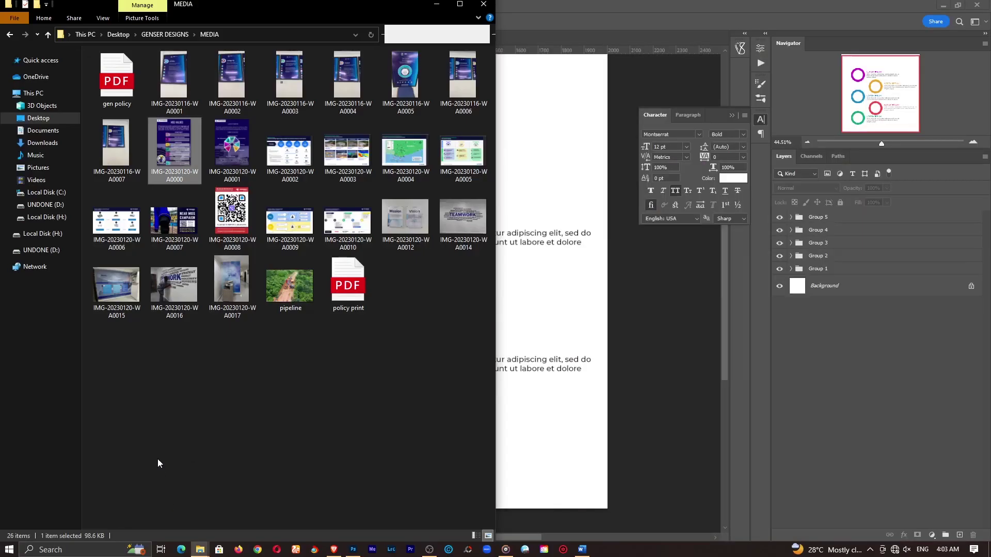
{"action": "left_click", "coordinate": [38, 145]}
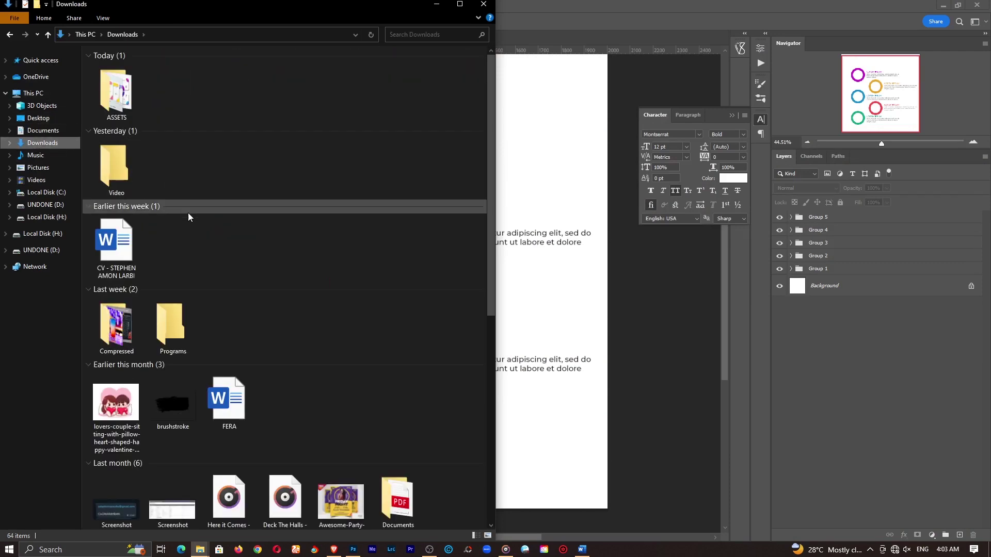
{"action": "scroll", "coordinate": [204, 231], "scroll_direction": "down", "scroll_amount": 15}
{"action": "scroll", "coordinate": [205, 231], "scroll_direction": "up", "scroll_amount": 10}
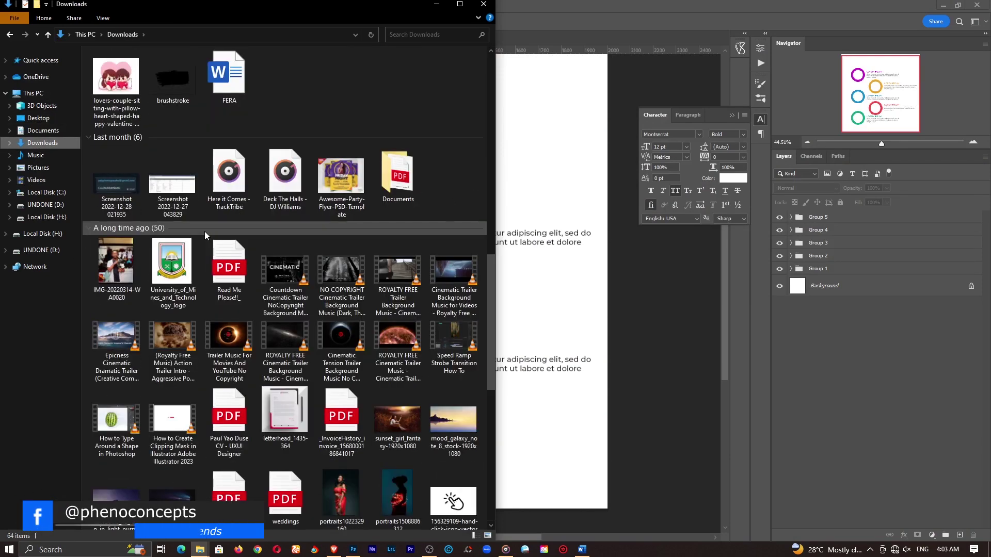
{"action": "scroll", "coordinate": [204, 231], "scroll_direction": "down", "scroll_amount": 2}
{"action": "left_click_drag", "start_coordinate": [455, 325], "coordinate": [566, 38]}
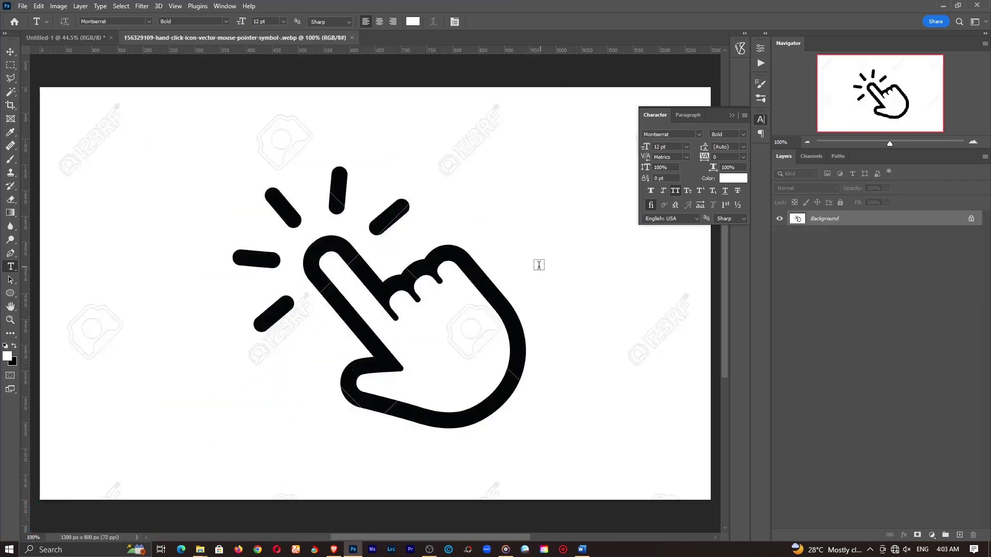
Step: Magic Wand the hand icon's white areas and add an inverted layer mask from the selection
{"action": "key", "text": "w"}
{"action": "left_click", "coordinate": [452, 261]}
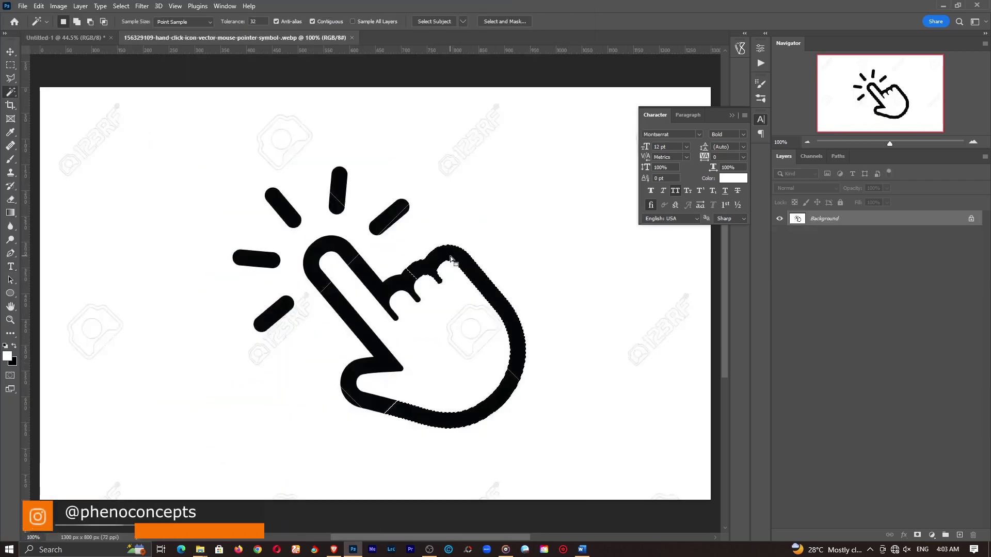
{"action": "left_click", "coordinate": [512, 217]}
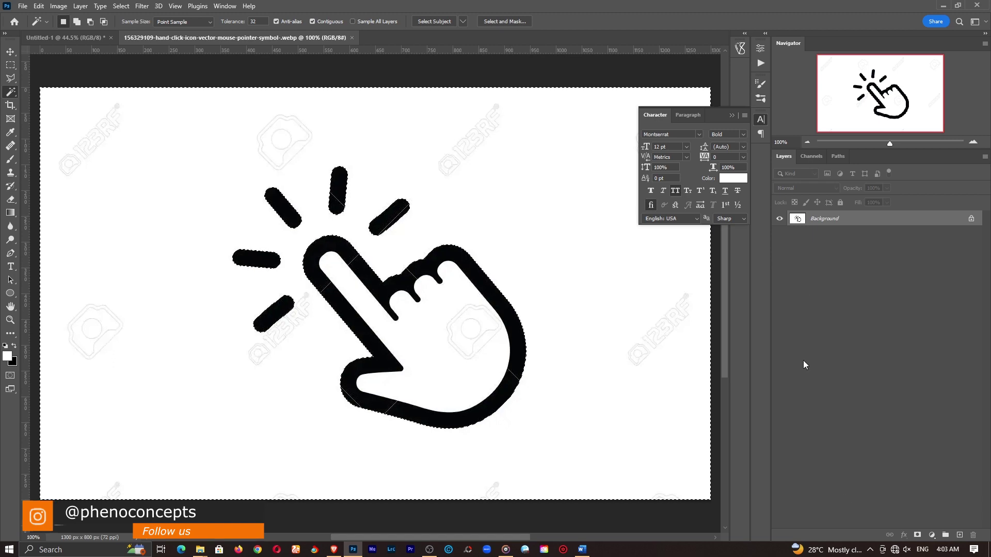
{"action": "left_click", "coordinate": [917, 535]}
{"action": "key", "text": "ctrl+i"}
Step: Apply the layer mask, delete the white interior and close the icon image
{"action": "right_click", "coordinate": [822, 219]}
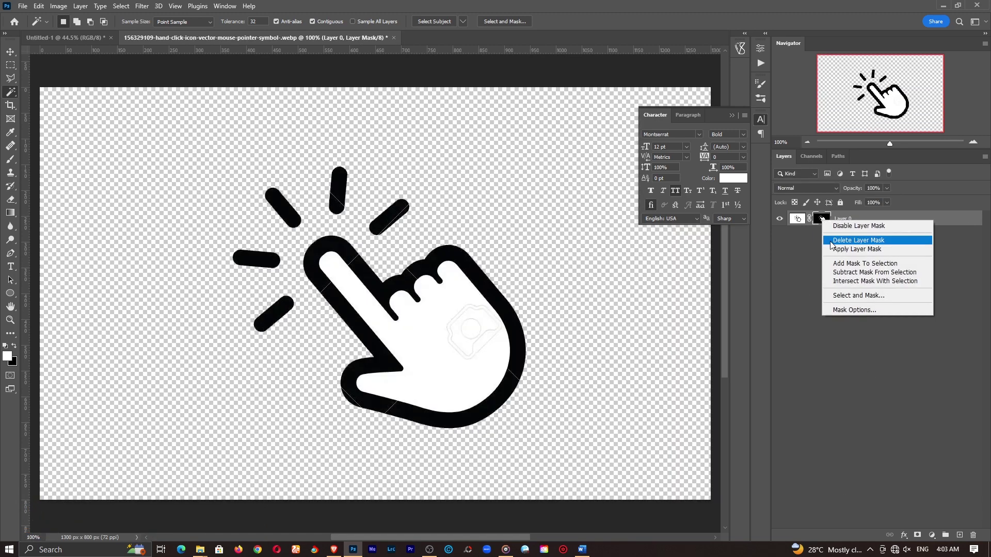
{"action": "left_click", "coordinate": [847, 249]}
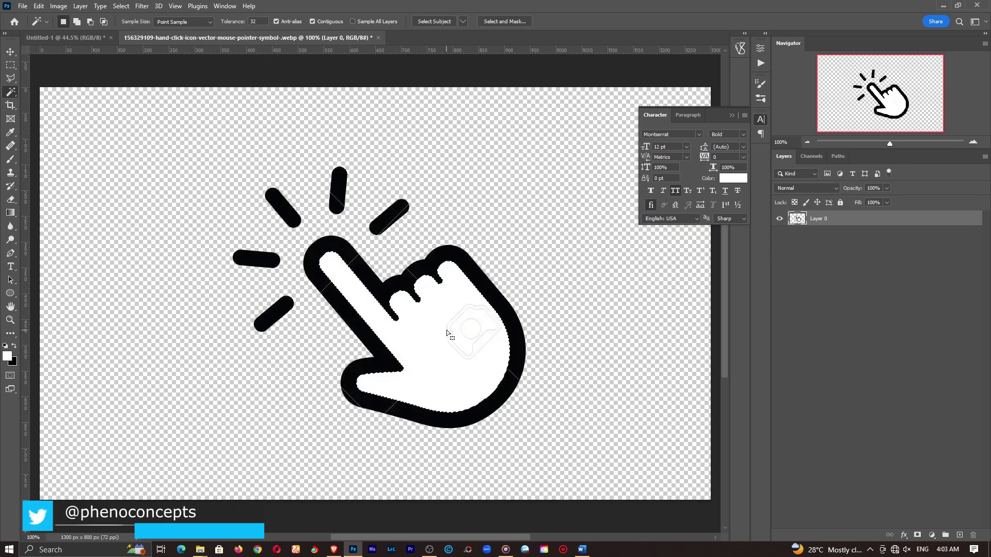
{"action": "key", "text": "Delete"}
{"action": "key", "text": "ctrl+d"}
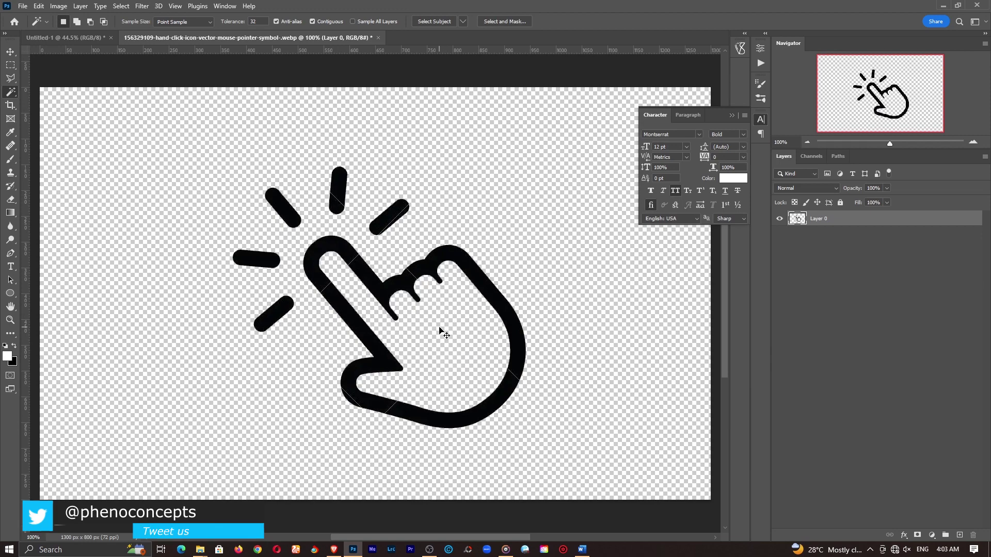
{"action": "key", "text": "ctrl+w"}
Step: Discard the icon file's changes and paste the hand icon into the purple ring in Group 1
{"action": "left_click", "coordinate": [493, 201]}
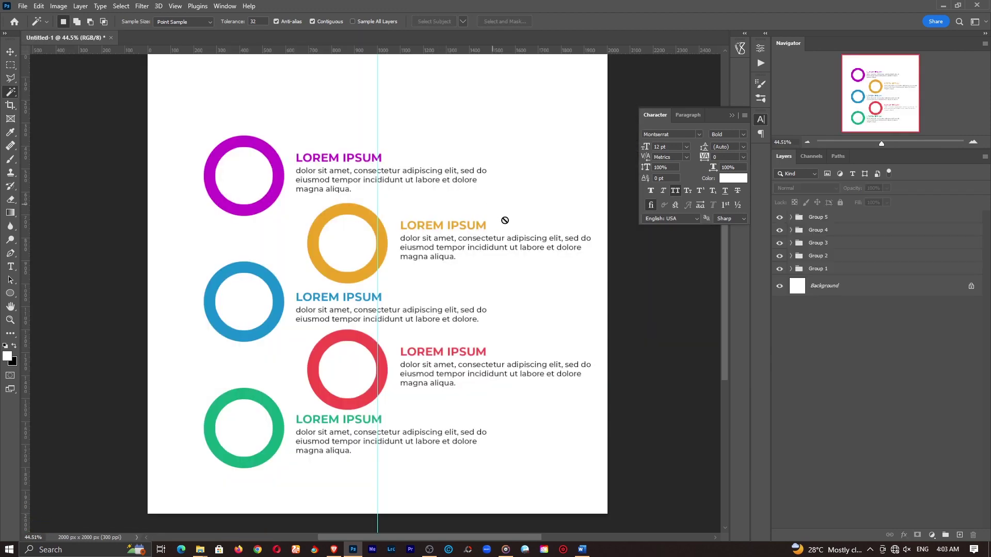
{"action": "left_click", "coordinate": [791, 268]}
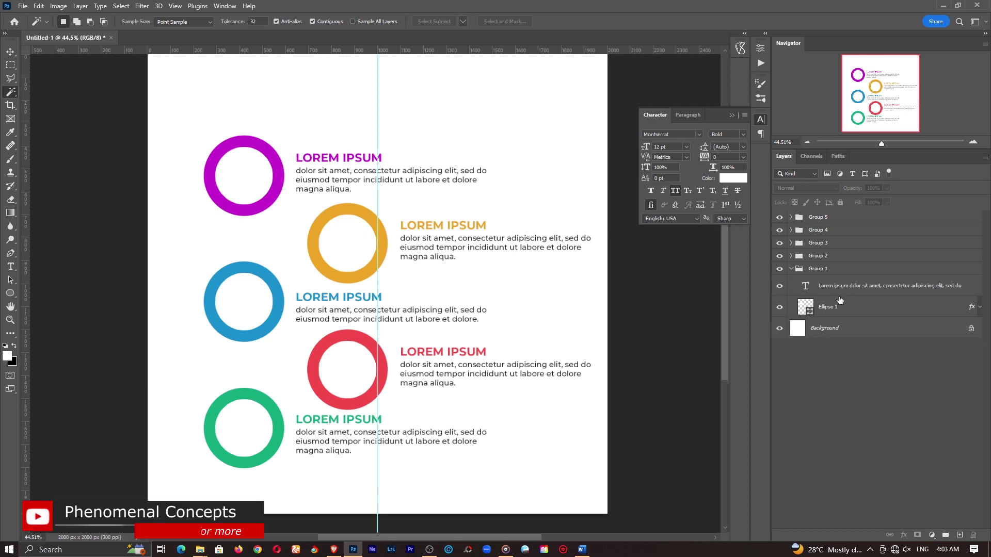
{"action": "left_click", "coordinate": [844, 287]}
{"action": "left_click", "coordinate": [841, 307]}
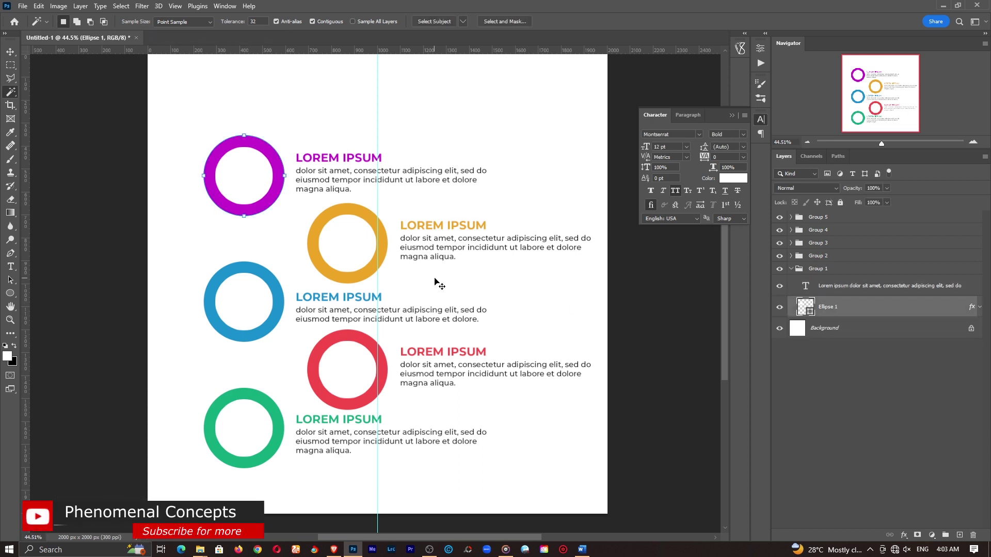
{"action": "key", "text": "ctrl+v"}
{"action": "key", "text": "v"}
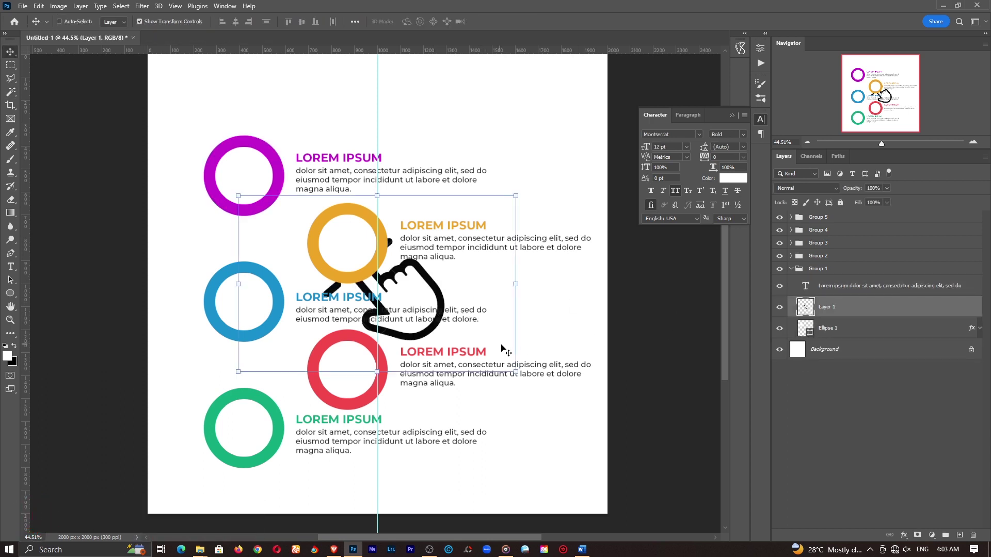
{"action": "left_click_drag", "start_coordinate": [550, 337], "coordinate": [444, 244]}
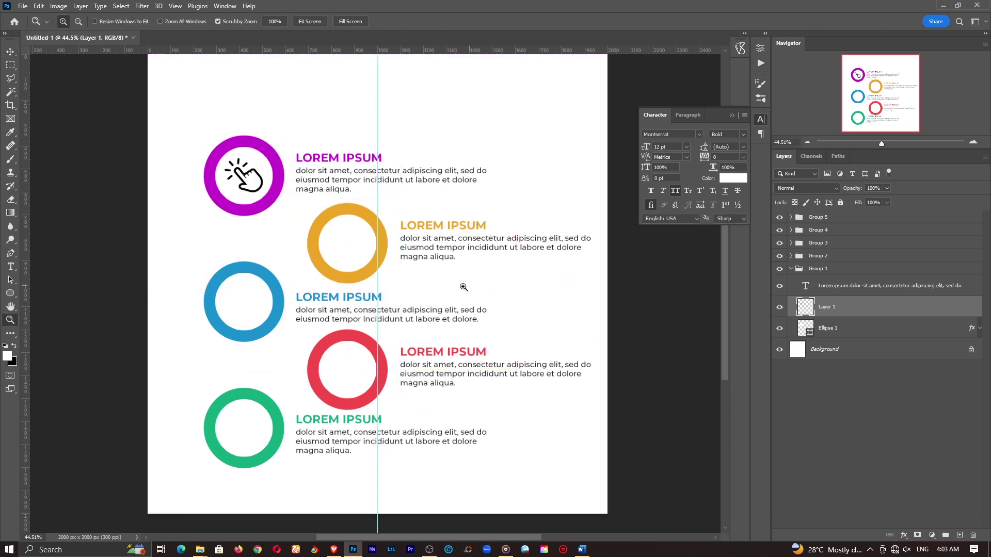
Step: Hide the rulers, toggle the guides, and select the magenta ring's Ellipse 1 layer
{"action": "left_click_drag", "start_coordinate": [463, 287], "coordinate": [464, 285]}
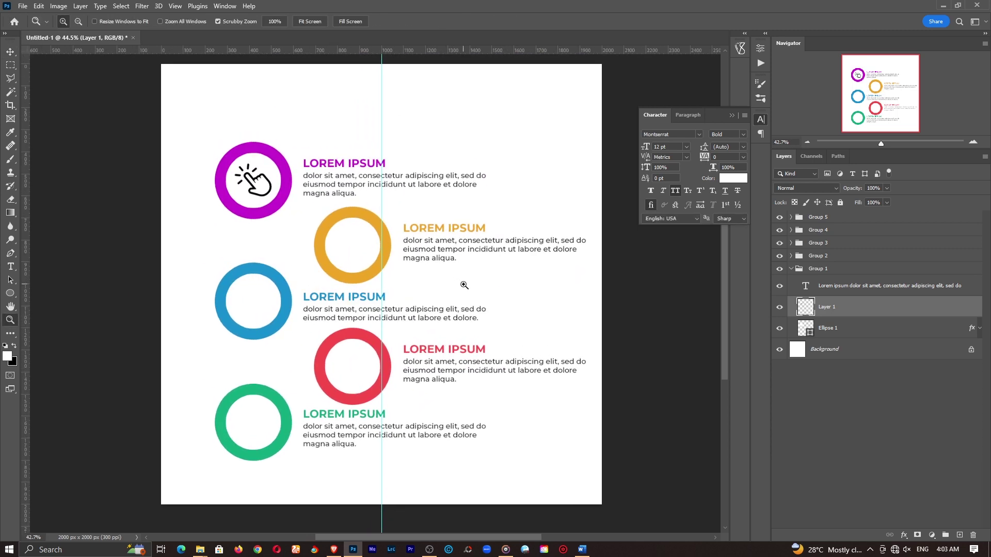
{"action": "left_click", "coordinate": [843, 425]}
{"action": "key", "text": "v"}
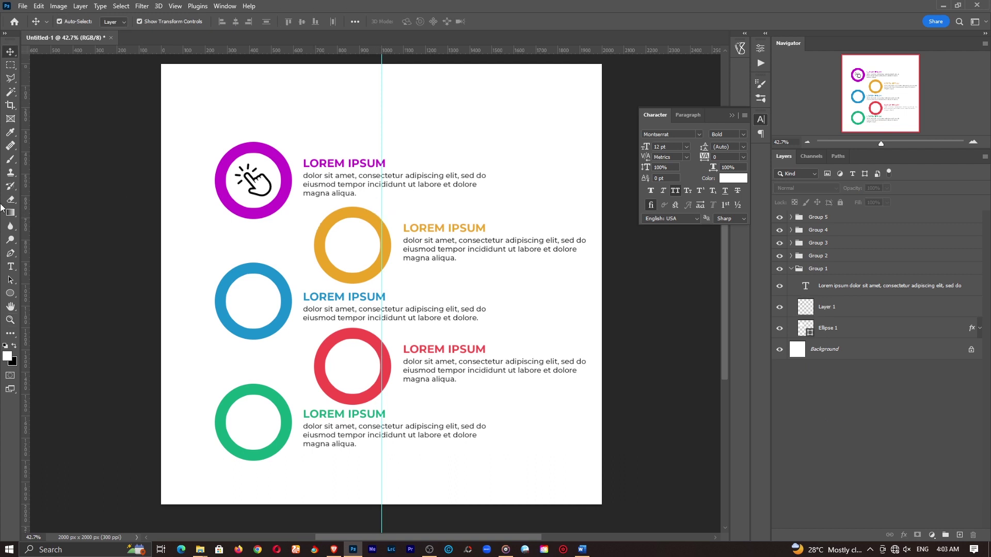
{"action": "key", "text": "ctrl+semicolon"}
{"action": "key", "text": "ctrl+r"}
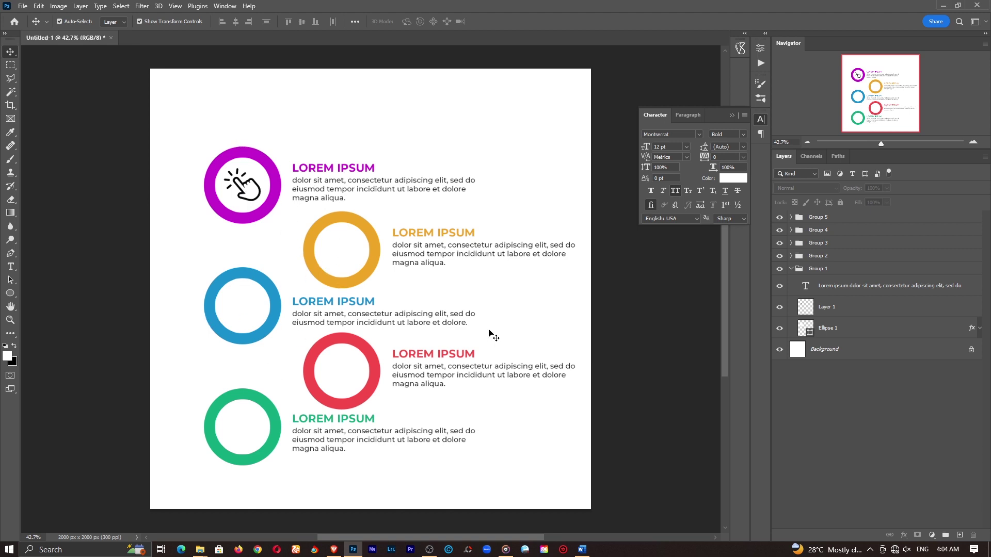
{"action": "key", "text": "ctrl+semicolon"}
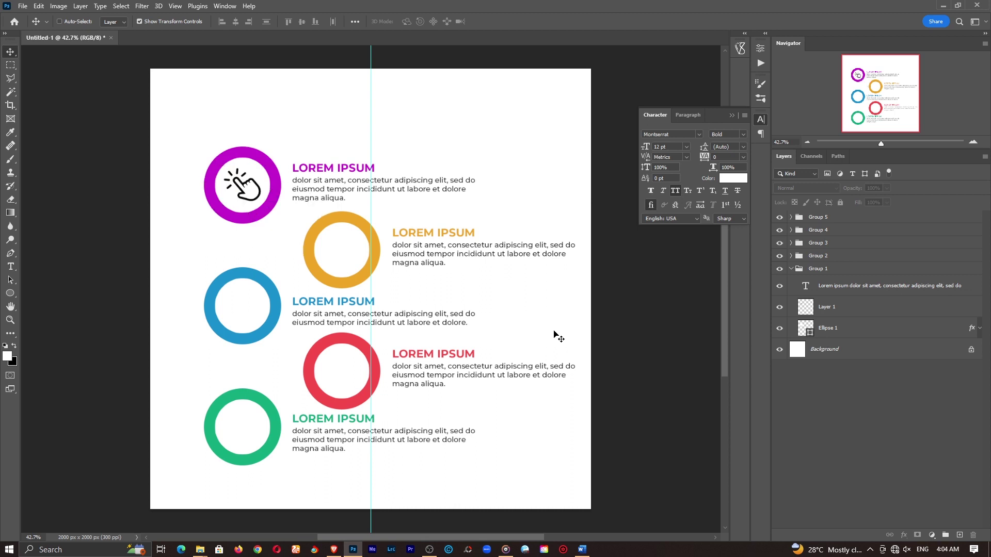
{"action": "key", "text": "ctrl+semicolon"}
{"action": "left_click", "coordinate": [839, 307]}
Step: Start a new text layer for the numeral 1, coloured with the first ring's magenta at 30 pt
{"action": "key", "text": "Delete"}
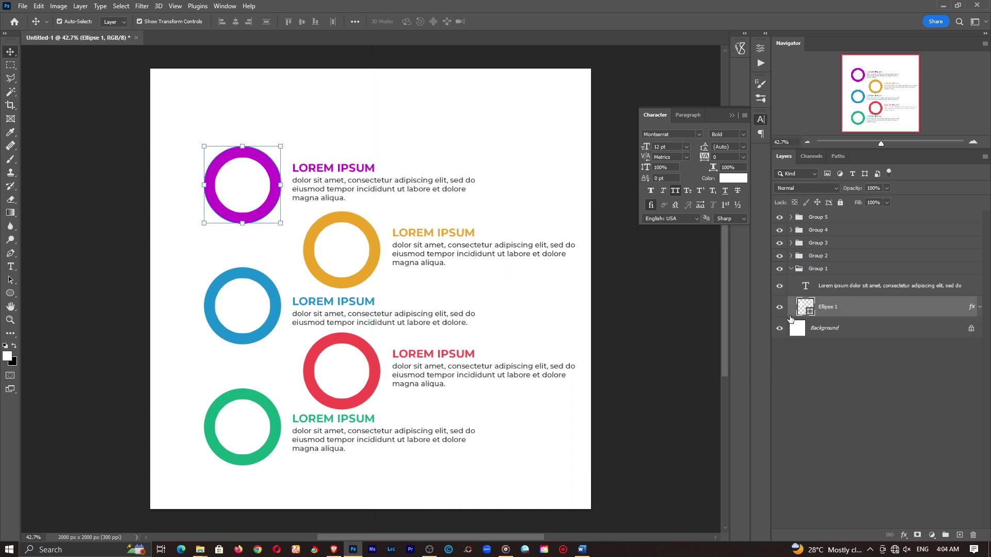
{"action": "left_click", "coordinate": [931, 472]}
{"action": "key", "text": "t"}
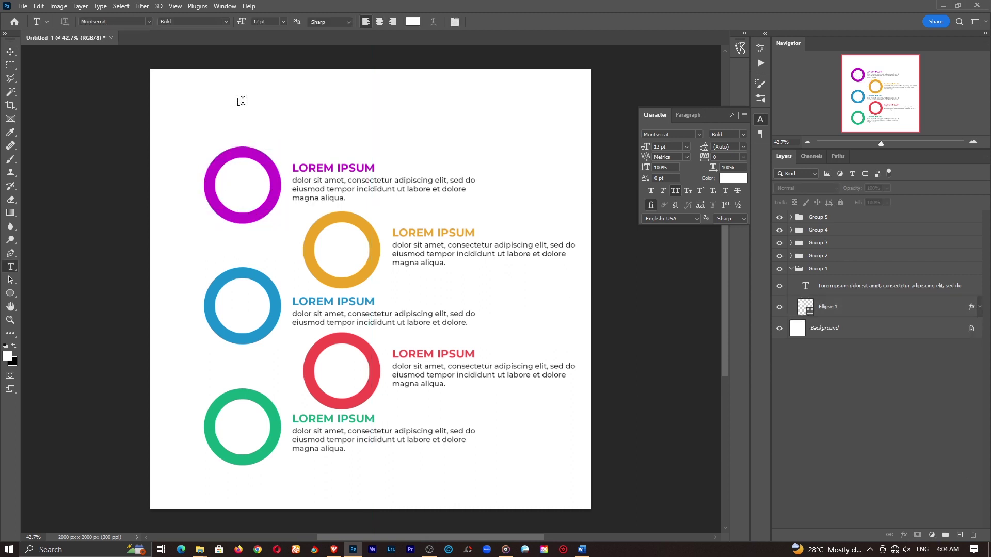
{"action": "left_click", "coordinate": [324, 124]}
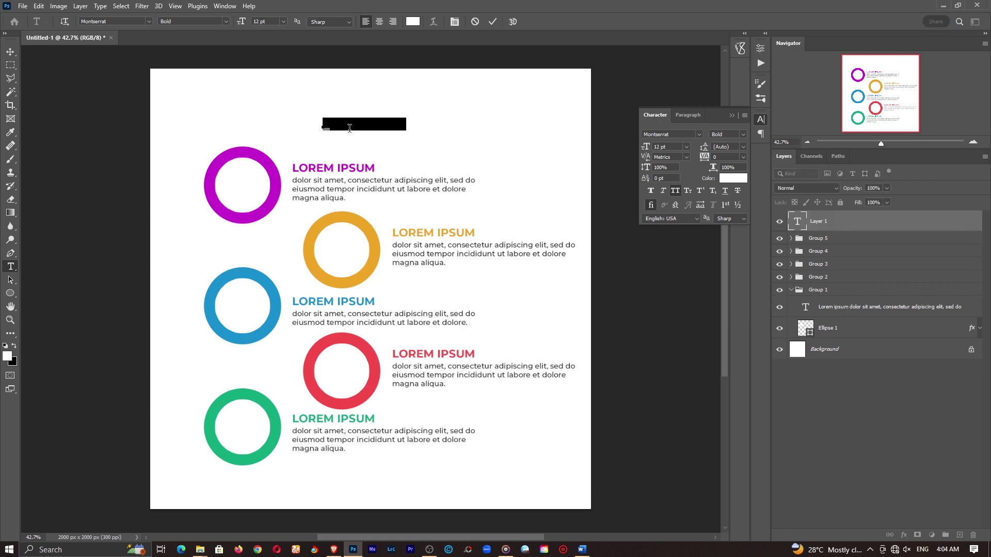
{"action": "key", "text": "BackSpace"}
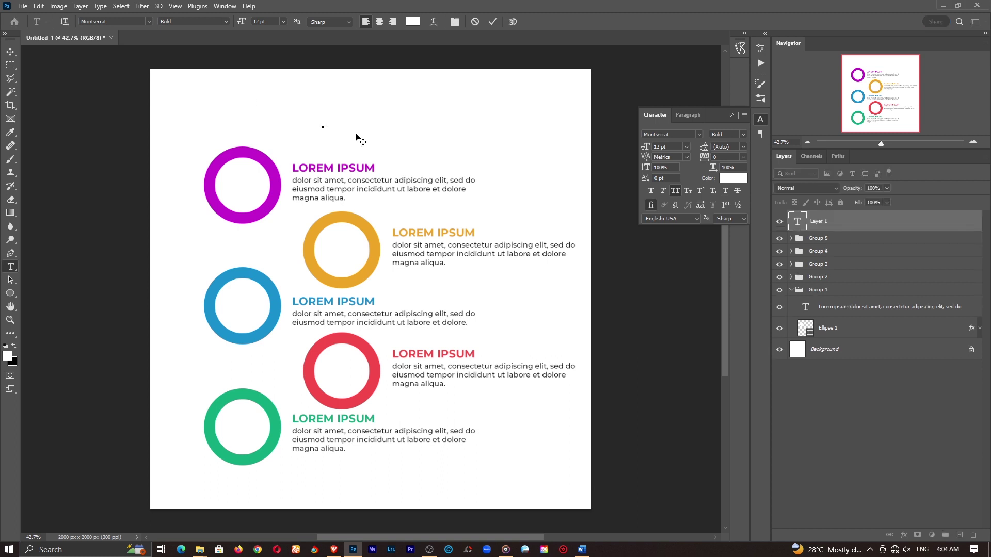
{"action": "left_click", "coordinate": [415, 22]}
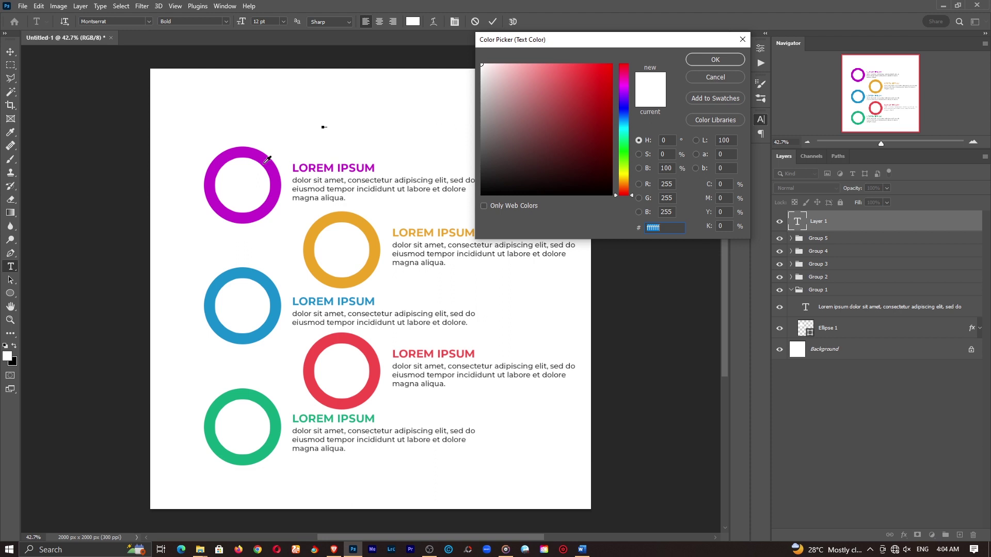
{"action": "left_click", "coordinate": [269, 159]}
{"action": "left_click", "coordinate": [716, 60]}
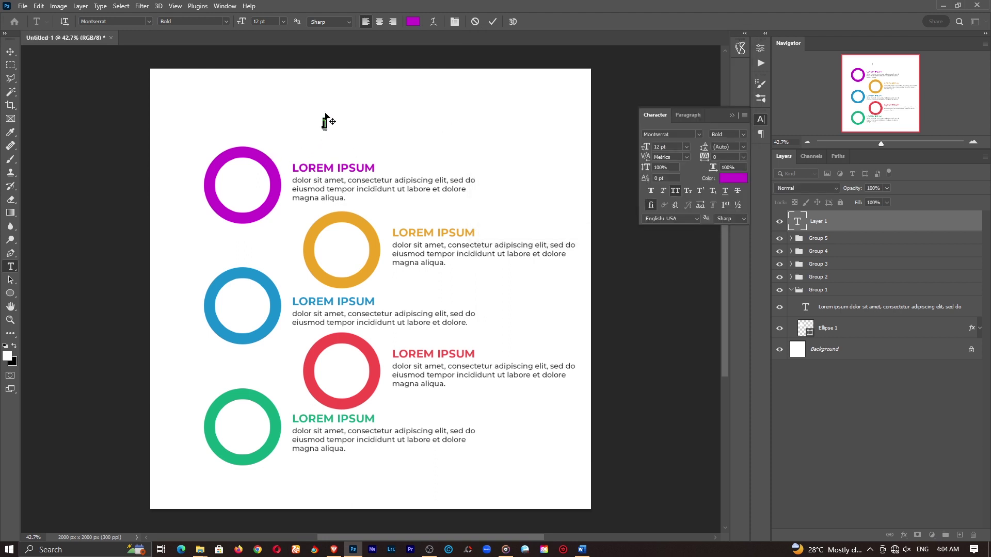
{"action": "left_click", "coordinate": [282, 21]}
{"action": "left_click", "coordinate": [270, 121]}
Step: Enlarge the 1 to 48 pt, centre it in the magenta ring, and move it into Group 1
{"action": "left_click_drag", "start_coordinate": [381, 137], "coordinate": [296, 202]}
{"action": "left_click", "coordinate": [283, 21]}
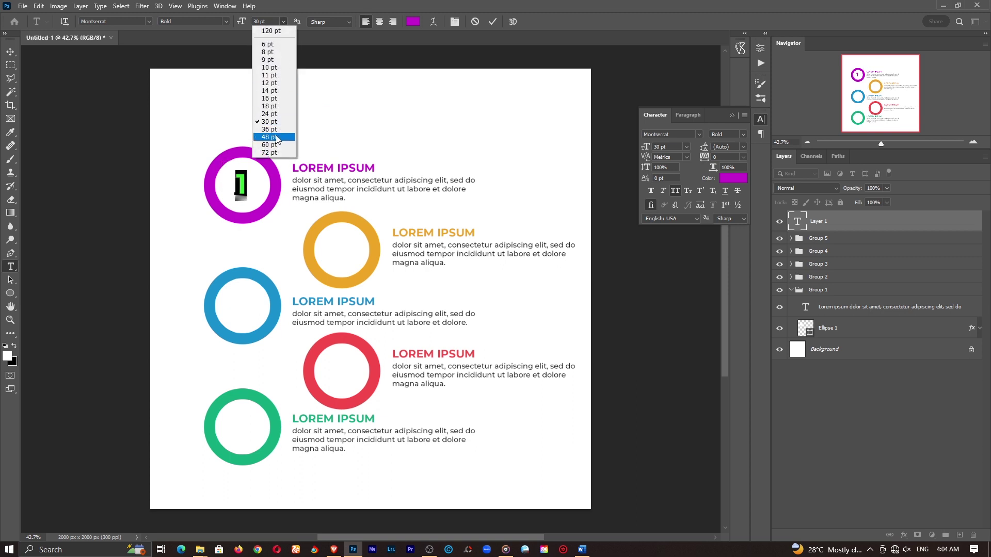
{"action": "left_click", "coordinate": [269, 137]}
{"action": "left_click_drag", "start_coordinate": [284, 192], "coordinate": [277, 199]}
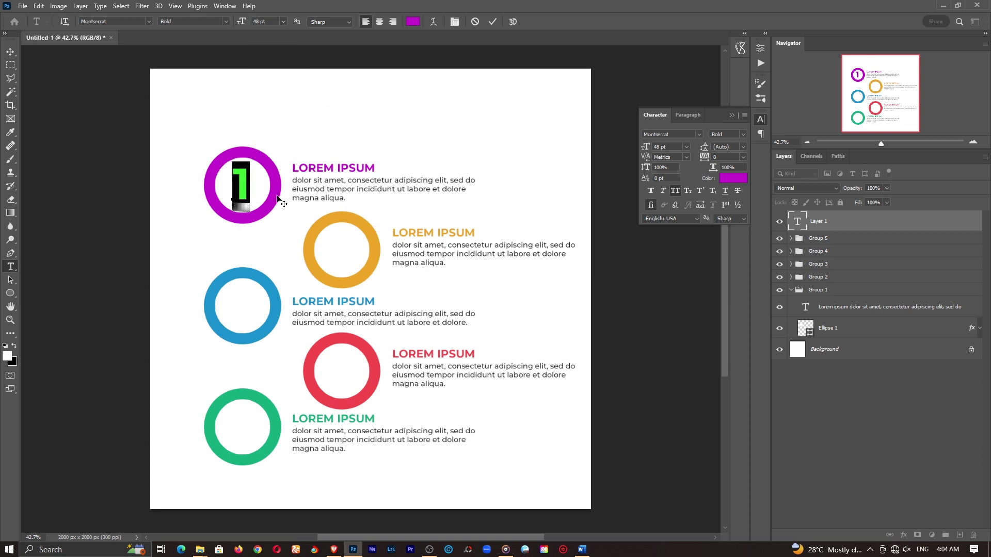
{"action": "left_click", "coordinate": [492, 22]}
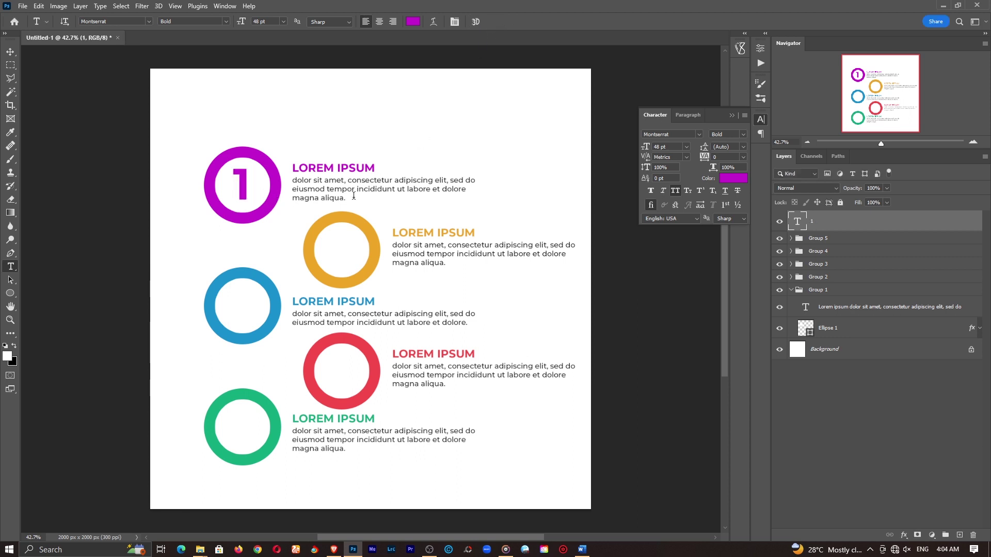
{"action": "left_click_drag", "start_coordinate": [825, 226], "coordinate": [821, 289]}
Step: Type a 2 and move it into the orange ring
{"action": "left_click", "coordinate": [406, 136]}
{"action": "type", "text": "2"}
{"action": "left_click_drag", "start_coordinate": [470, 136], "coordinate": [387, 251]}
Step: Colour the 2 with the orange sampled from the second ring and commit it
{"action": "key", "text": "ctrl+a"}
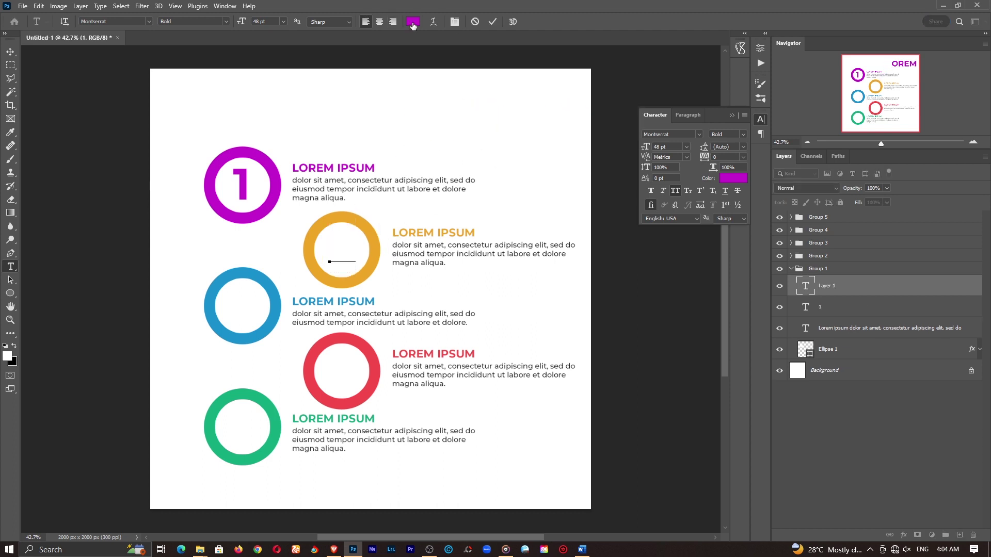
{"action": "left_click", "coordinate": [412, 21]}
{"action": "left_click", "coordinate": [355, 216]}
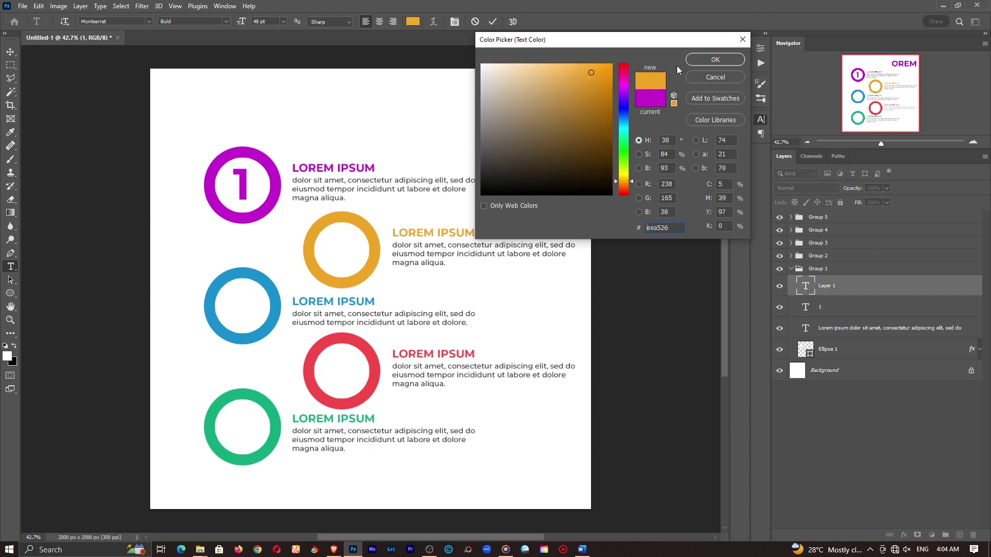
{"action": "left_click", "coordinate": [703, 59]}
{"action": "left_click", "coordinate": [806, 283]}
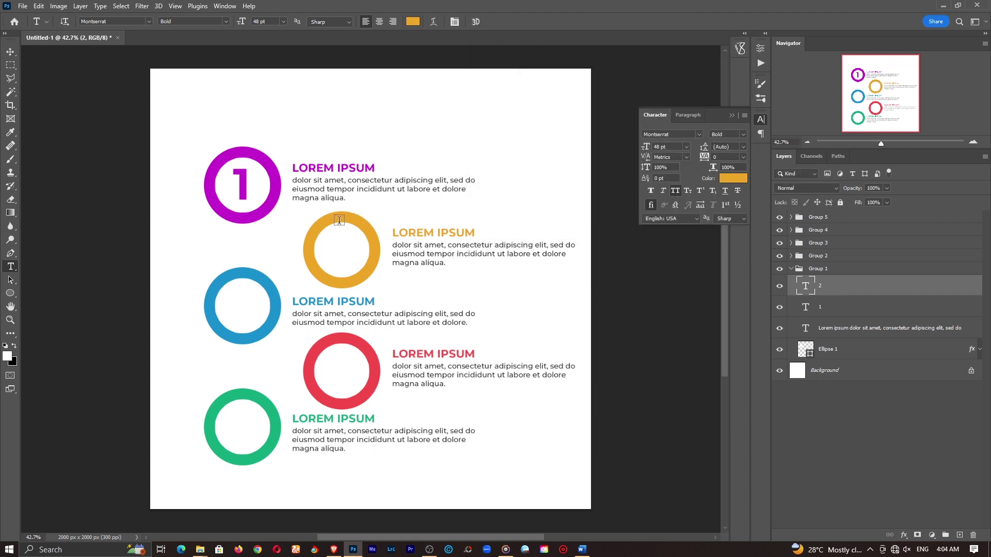
Step: Move the 1 and 2 text layers out of Group 1 and collapse the group
{"action": "left_click", "coordinate": [780, 256]}
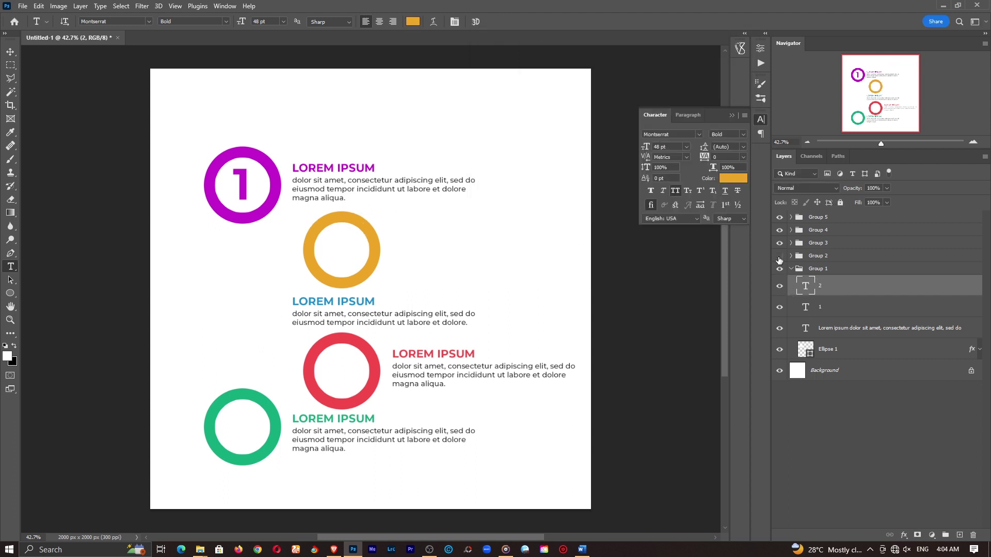
{"action": "left_click", "coordinate": [780, 256]}
{"action": "left_click", "coordinate": [820, 308], "text": "shift"}
{"action": "left_click_drag", "start_coordinate": [820, 307], "coordinate": [826, 212]}
{"action": "left_click", "coordinate": [791, 311]}
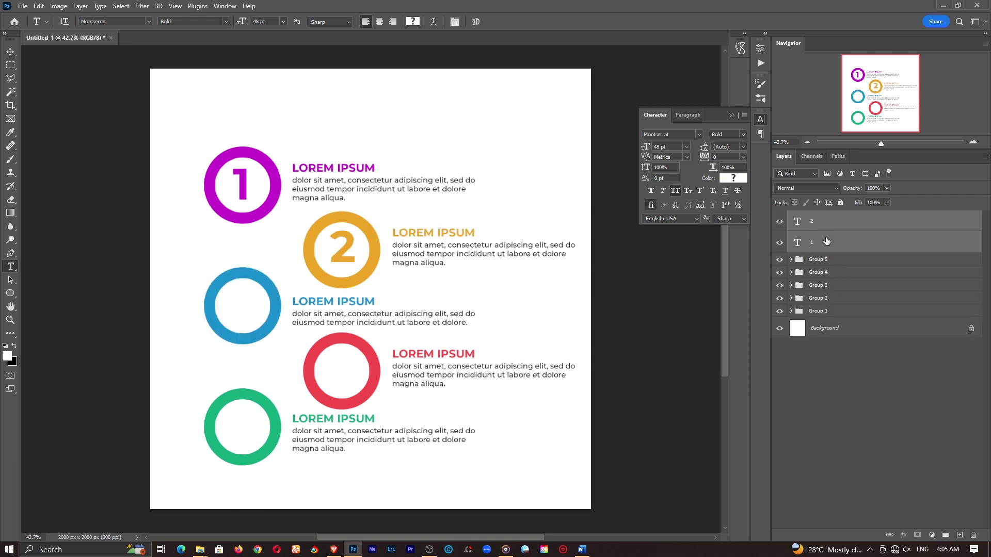
{"action": "left_click", "coordinate": [830, 225]}
Step: Cancel the stray text edits made while trying to place the 3
{"action": "left_click", "coordinate": [463, 164]}
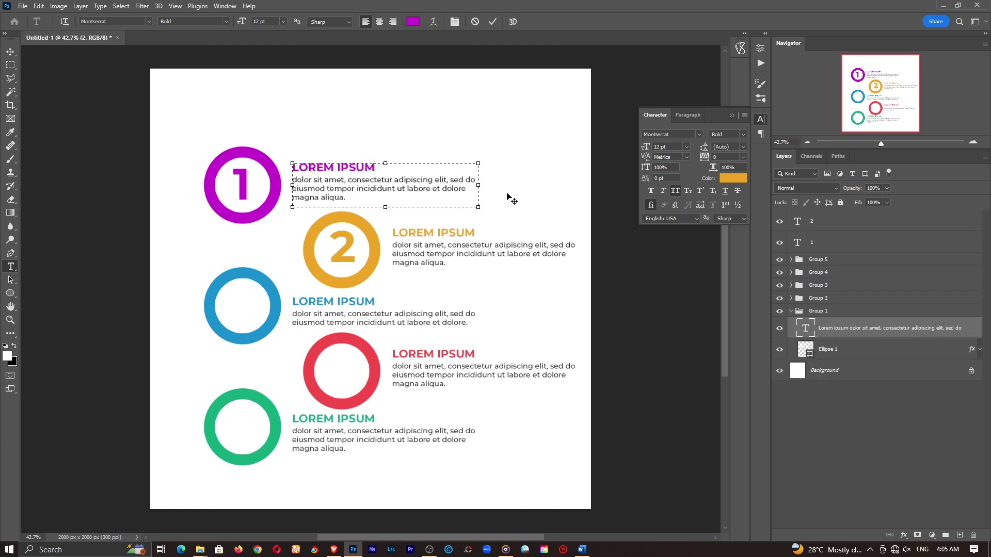
{"action": "type", "text": "3"}
{"action": "left_click", "coordinate": [475, 22]}
{"action": "left_click", "coordinate": [444, 121]}
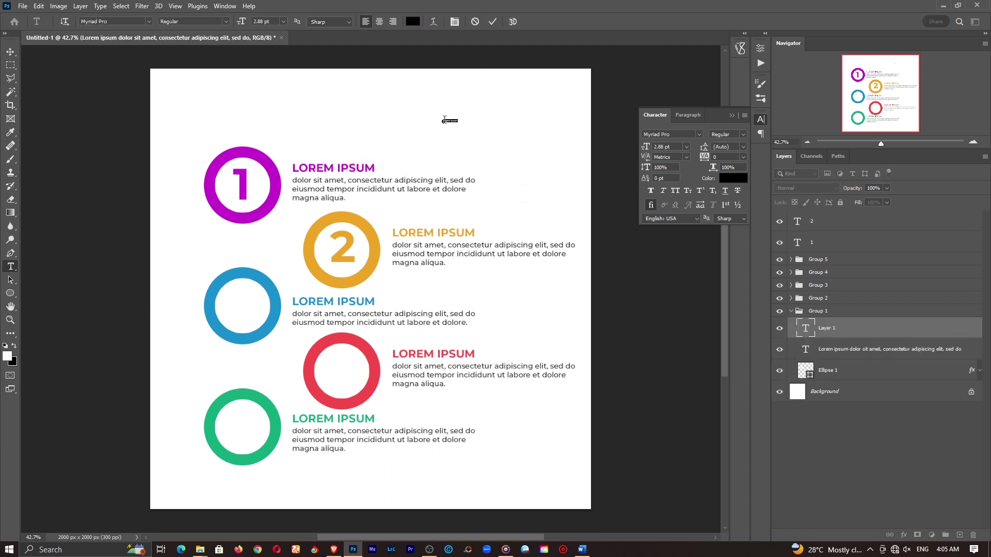
{"action": "left_click", "coordinate": [475, 21]}
{"action": "left_click", "coordinate": [241, 183]}
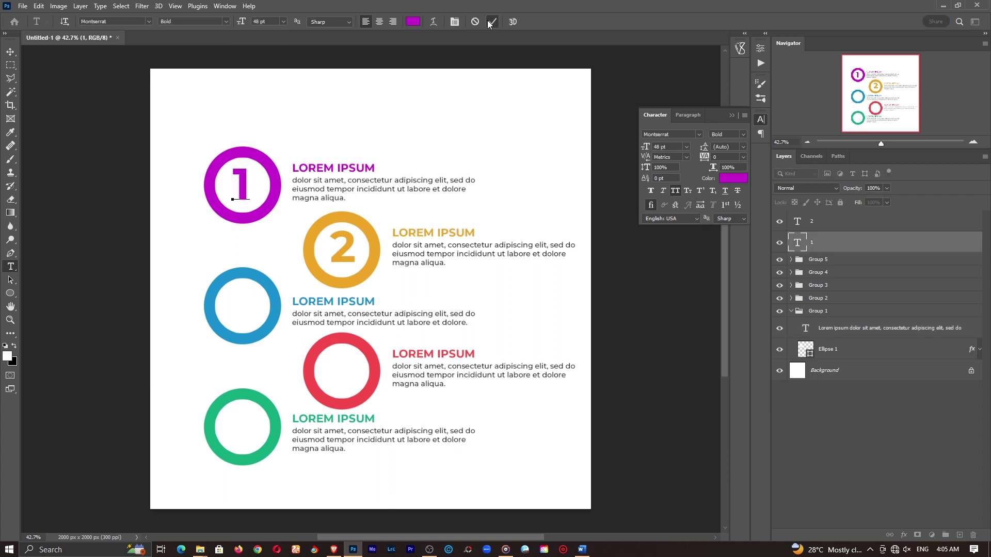
{"action": "left_click", "coordinate": [491, 22]}
Step: Add a 3 in the blue third ring, coloured with the ring's sampled blue
{"action": "left_click", "coordinate": [446, 118]}
{"action": "type", "text": "3"}
{"action": "left_click_drag", "start_coordinate": [493, 143], "coordinate": [277, 341]}
{"action": "key", "text": "ctrl+a"}
{"action": "left_click", "coordinate": [733, 178]}
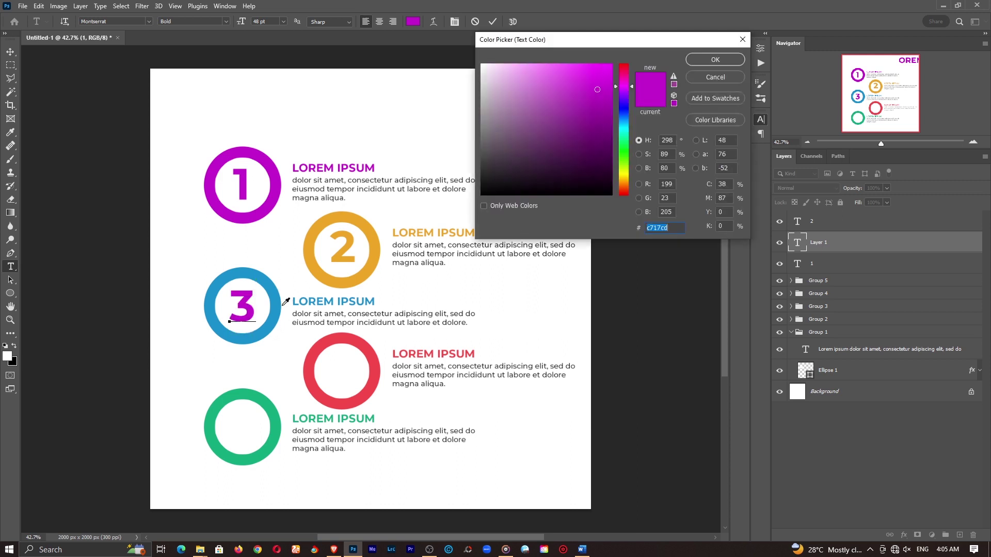
{"action": "left_click", "coordinate": [280, 301]}
{"action": "key", "text": "Return"}
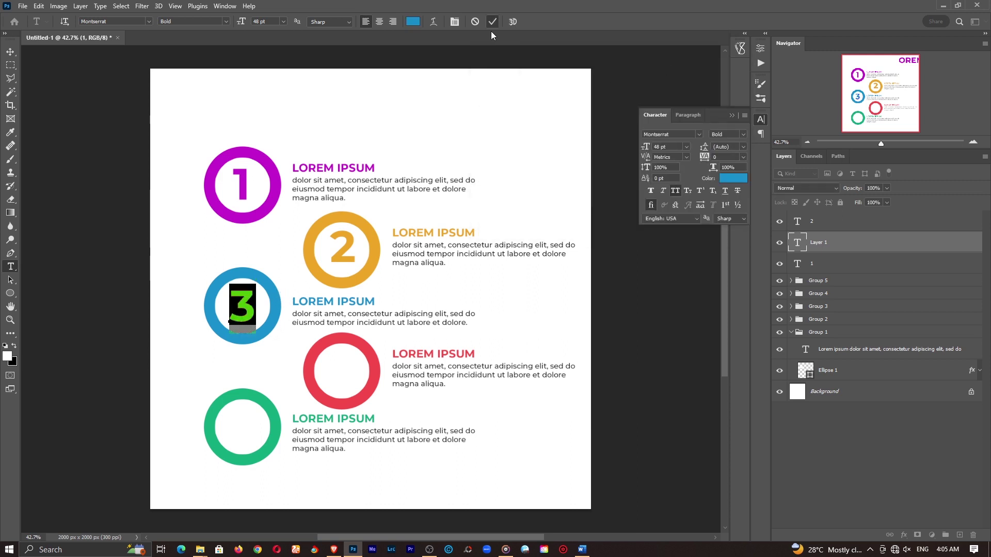
{"action": "left_click", "coordinate": [491, 64]}
Step: Add a 4 in the red fourth ring, coloured with the ring's sampled red
{"action": "left_click", "coordinate": [482, 109]}
{"action": "type", "text": "4"}
{"action": "key", "text": "ctrl+a"}
{"action": "left_click", "coordinate": [733, 178]}
{"action": "left_click", "coordinate": [346, 335]}
{"action": "left_click", "coordinate": [737, 63]}
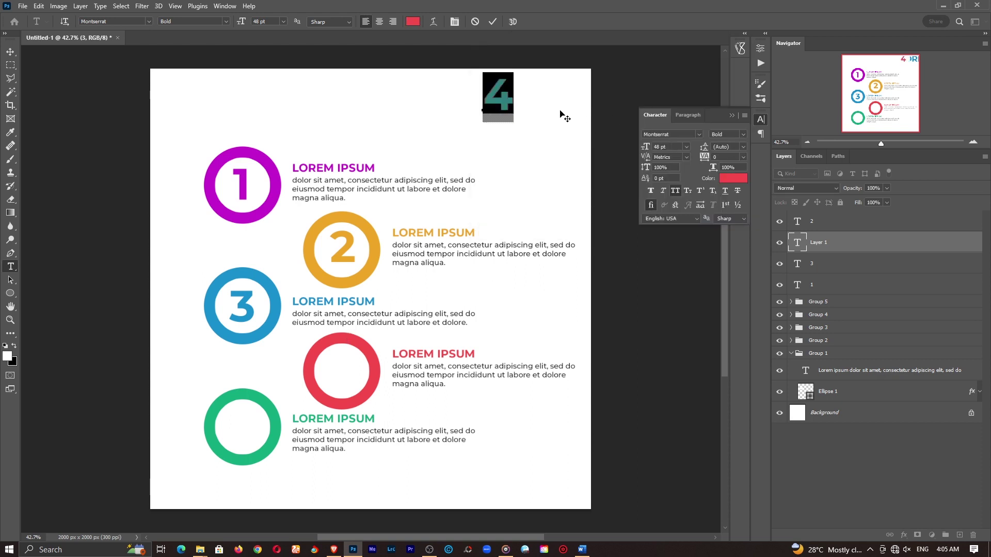
{"action": "left_click_drag", "start_coordinate": [557, 111], "coordinate": [387, 389]}
{"action": "left_click", "coordinate": [493, 22]}
Step: Add a 5 in the green fifth ring and colour it with the ring's sampled green
{"action": "left_click", "coordinate": [476, 96]}
{"action": "type", "text": "5"}
{"action": "left_click_drag", "start_coordinate": [531, 137], "coordinate": [290, 475]}
{"action": "key", "text": "ctrl+a"}
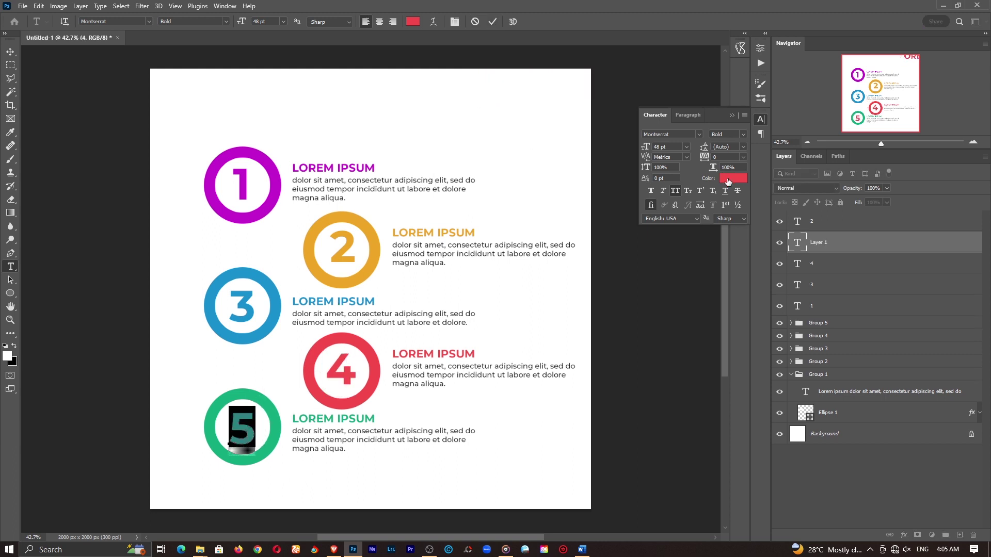
{"action": "left_click", "coordinate": [727, 180]}
{"action": "left_click", "coordinate": [265, 398]}
{"action": "key", "text": "Return"}
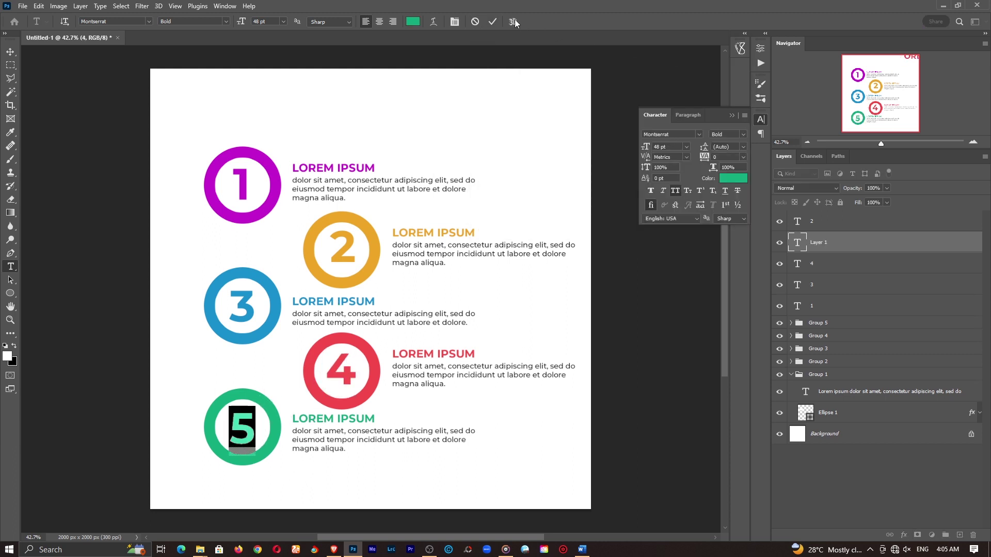
Step: Commit the green 5 text layer so rings 1 to 5 are all numbered
{"action": "left_click", "coordinate": [493, 22]}
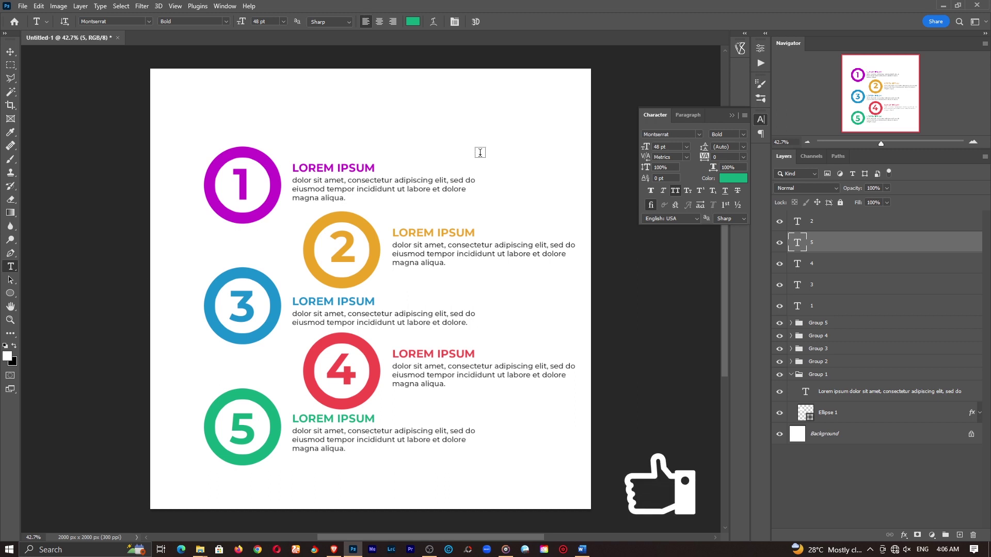
Step: Set a 16 : 9 crop and stretch it from above the first ring to below the fifth item
{"action": "key", "text": "c"}
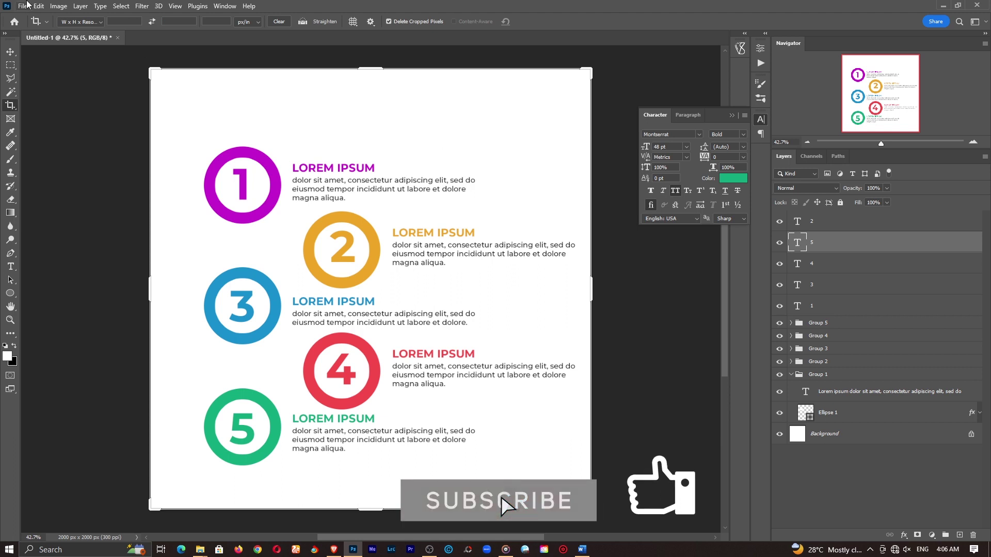
{"action": "left_click", "coordinate": [87, 22]}
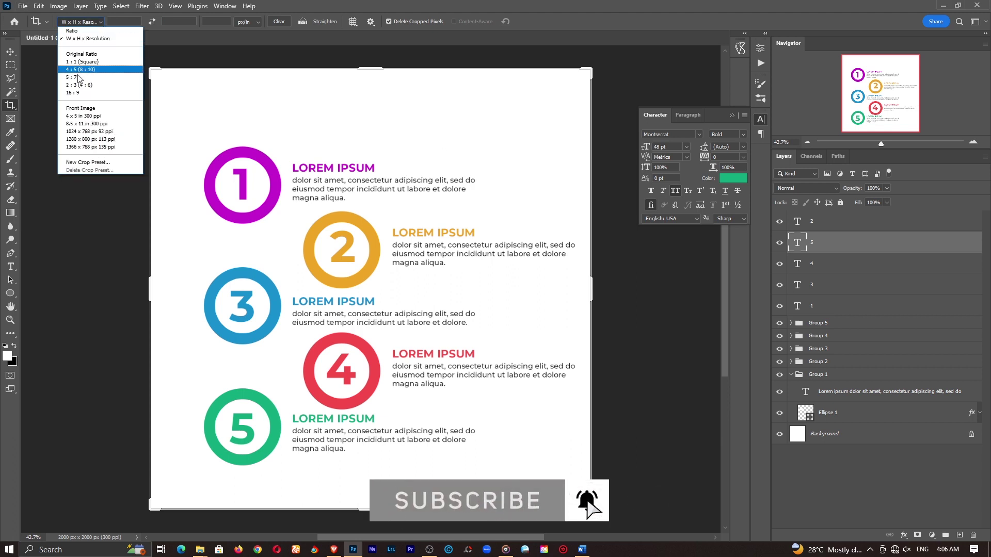
{"action": "left_click", "coordinate": [79, 93]}
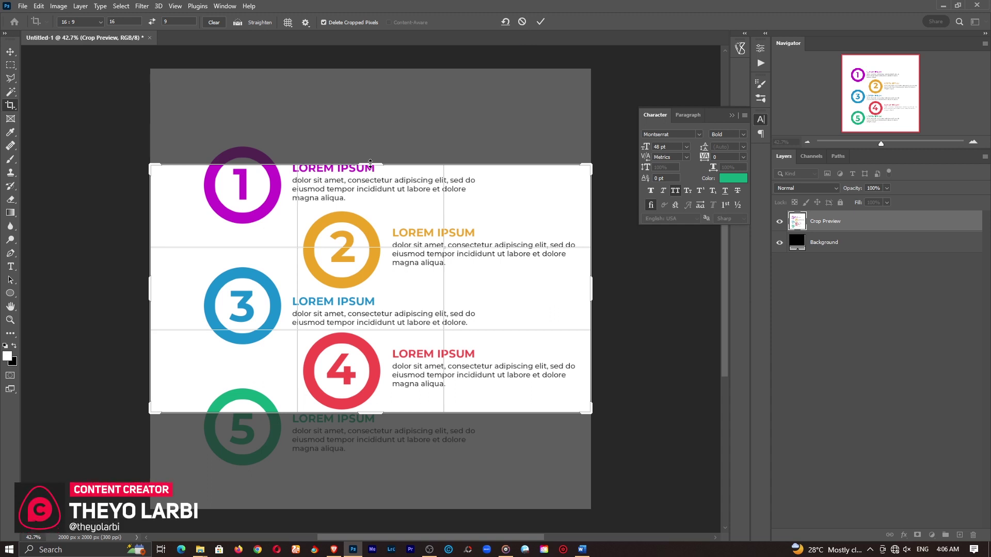
{"action": "left_click_drag", "start_coordinate": [370, 163], "coordinate": [370, 125]}
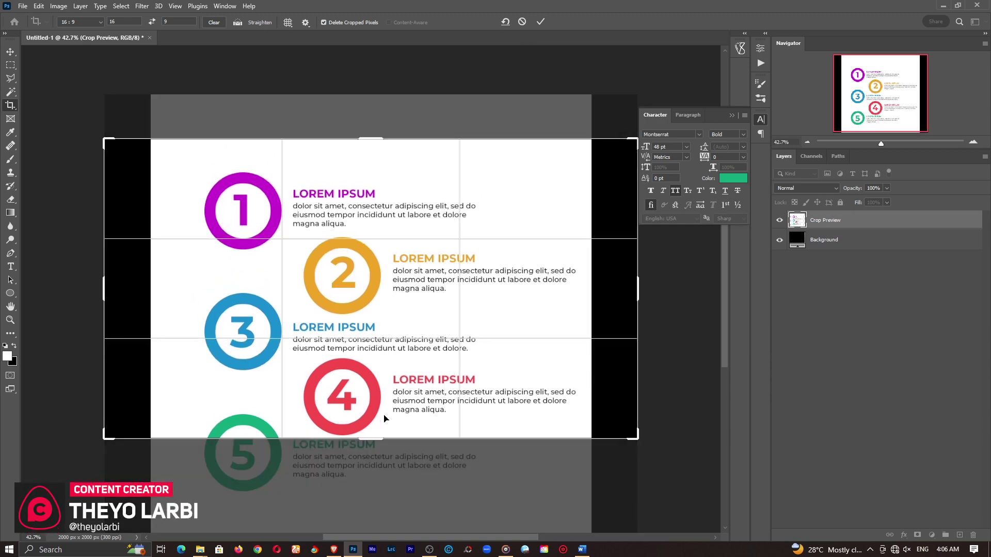
{"action": "left_click_drag", "start_coordinate": [371, 437], "coordinate": [370, 478]}
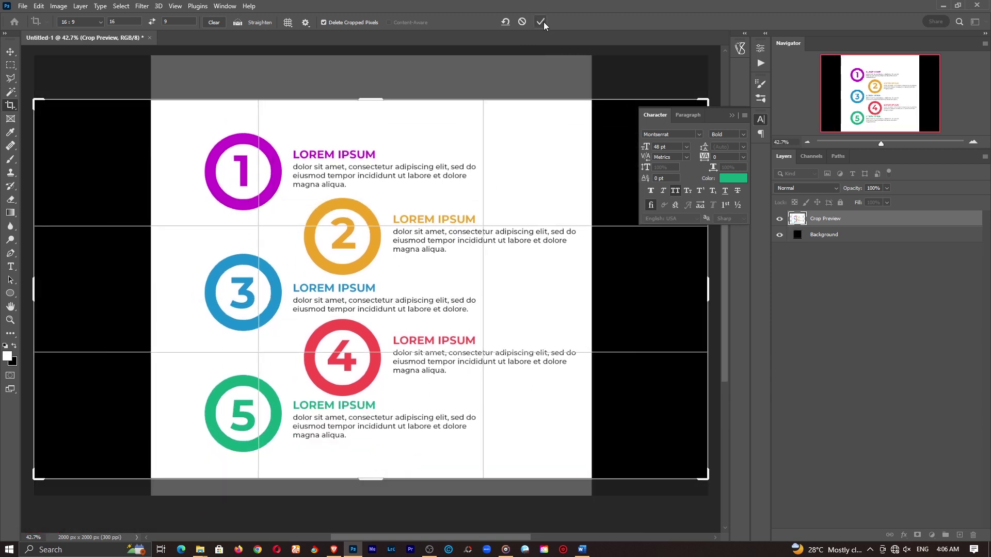